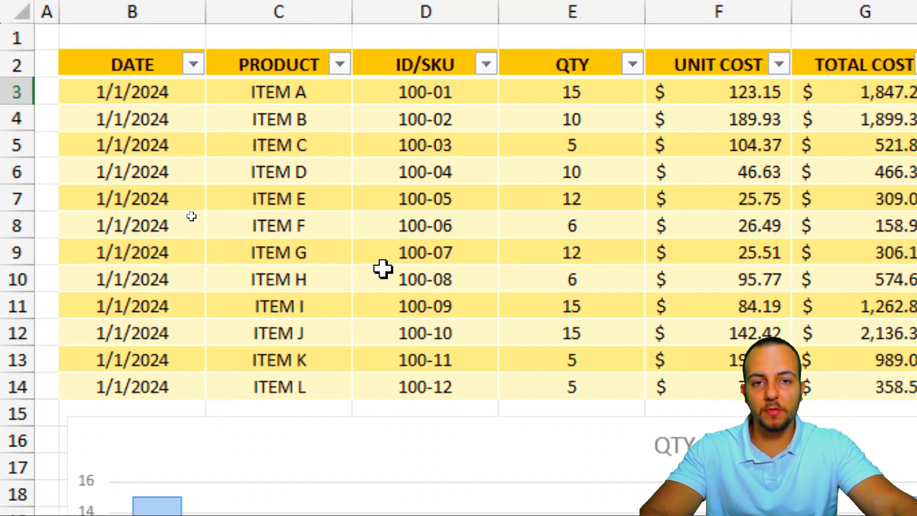
key(ctrl+2)
mouse_move(341, 39)
mouse_down()
mouse_move(313, 69)
mouse_move(305, 31)
mouse_up()
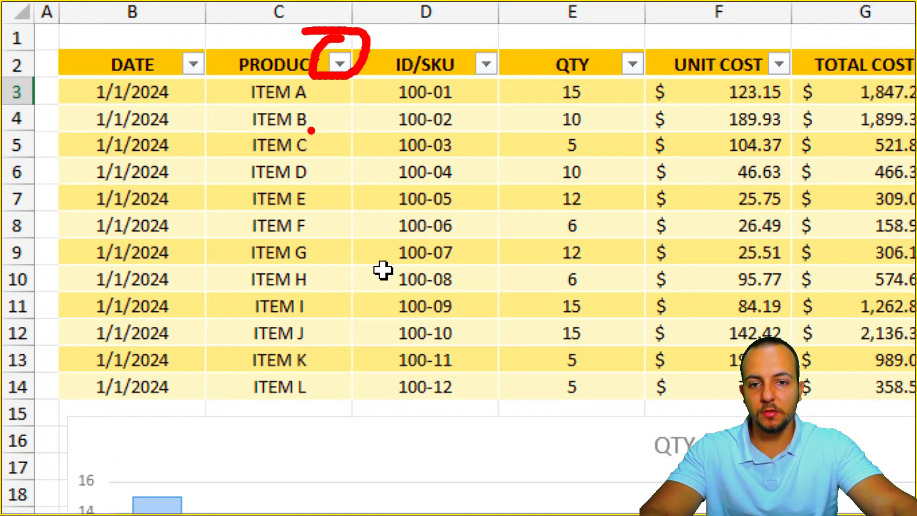
key(Escape)
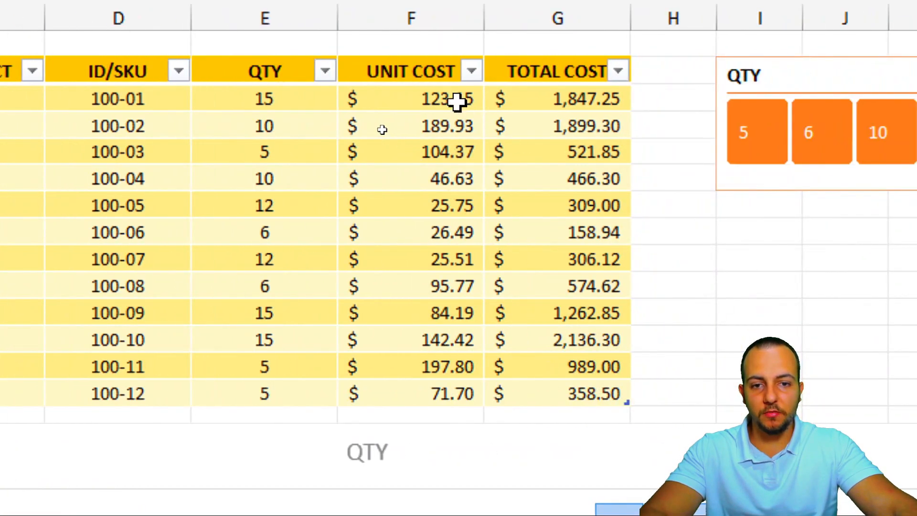
Examine the UNIT COST values and the TOTAL COST formula in the ITEM E row
drag(762, 99, 751, 191)
drag(444, 191, 420, 414)
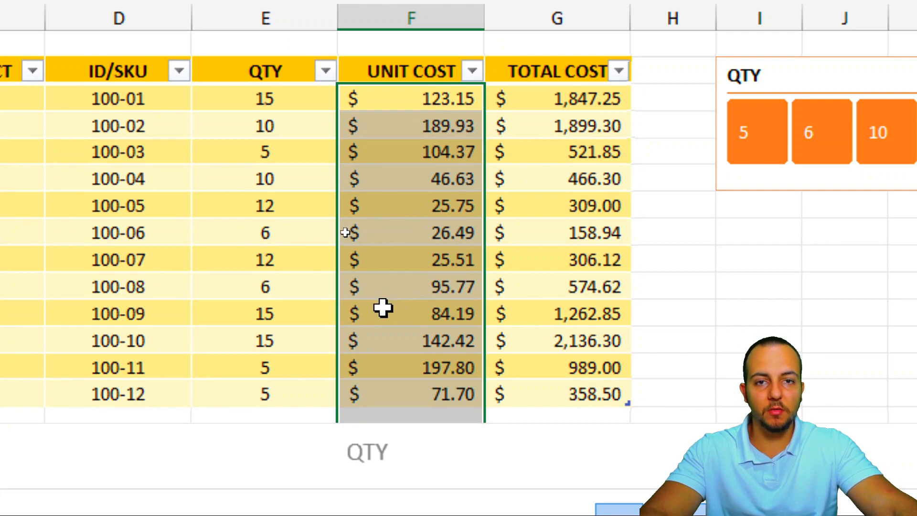
double_click(533, 208)
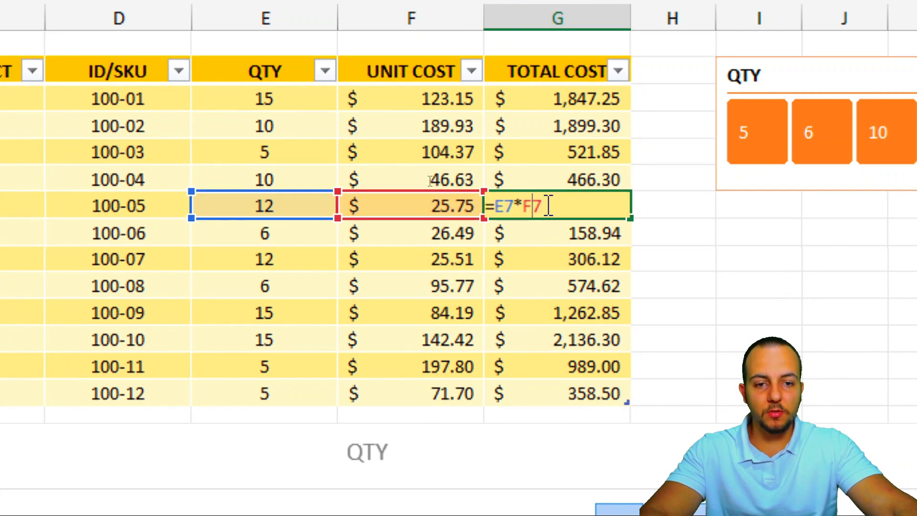
key(Escape)
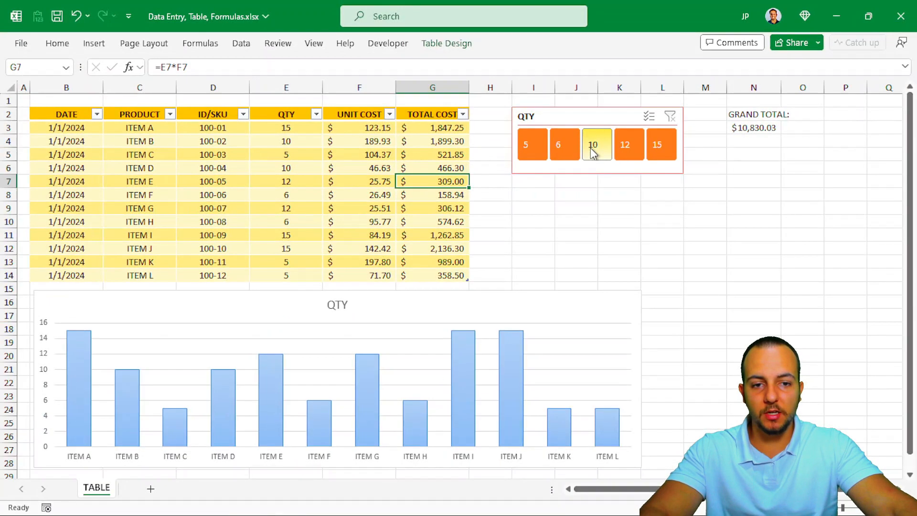
Filter the table to quantity 10 with the QTY slicer and clear the filter again
click(591, 149)
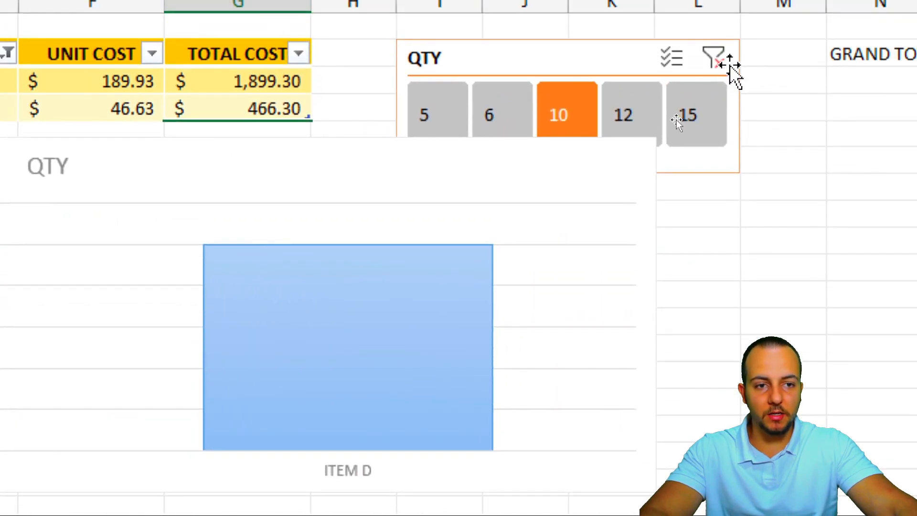
click(714, 58)
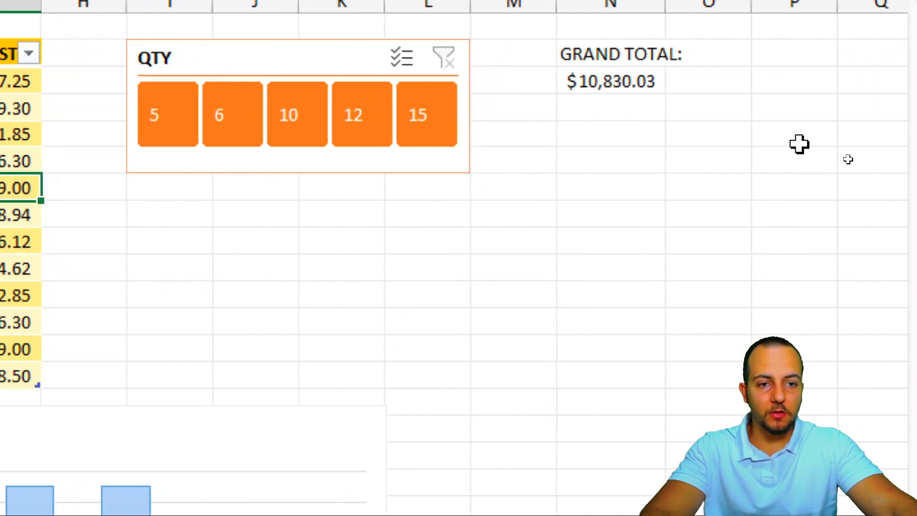
Examine the formula in the cell below the GRAND TOTAL label
double_click(652, 82)
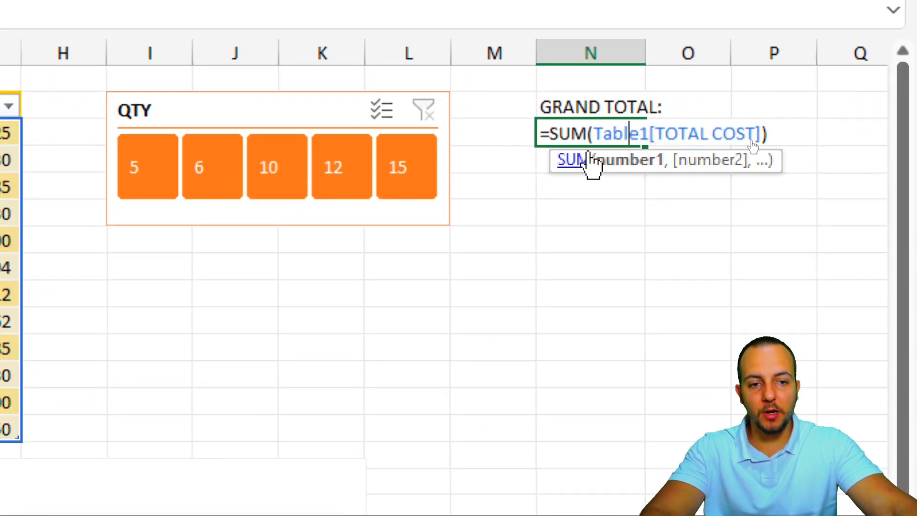
key(ctrl+Return)
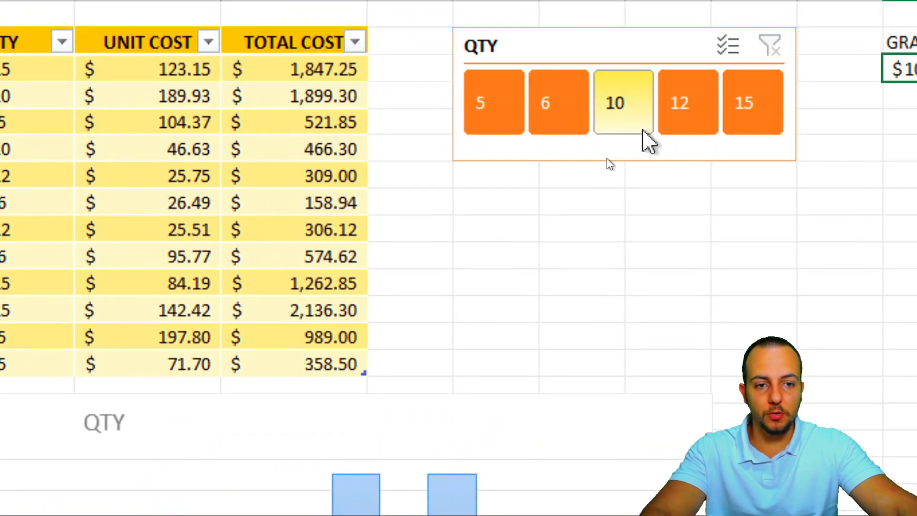
Try filtering the table by several other quantities with the QTY slicer, and clear the filter
click(645, 130)
click(690, 126)
click(746, 115)
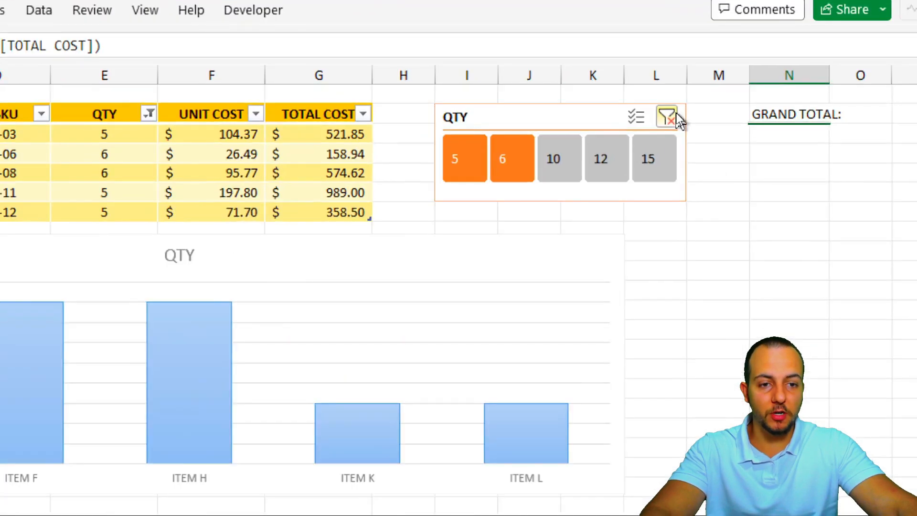
click(671, 116)
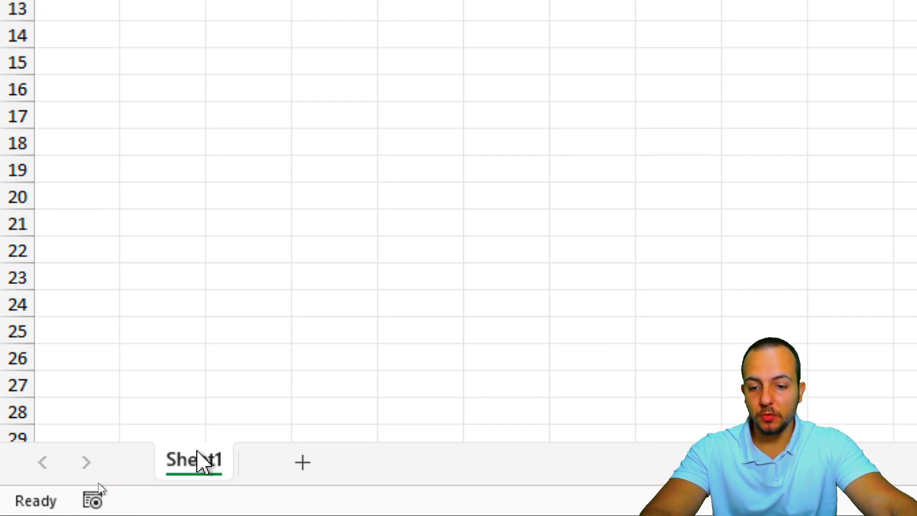
Rename the Sheet1 worksheet as TABLE
right_click(201, 462)
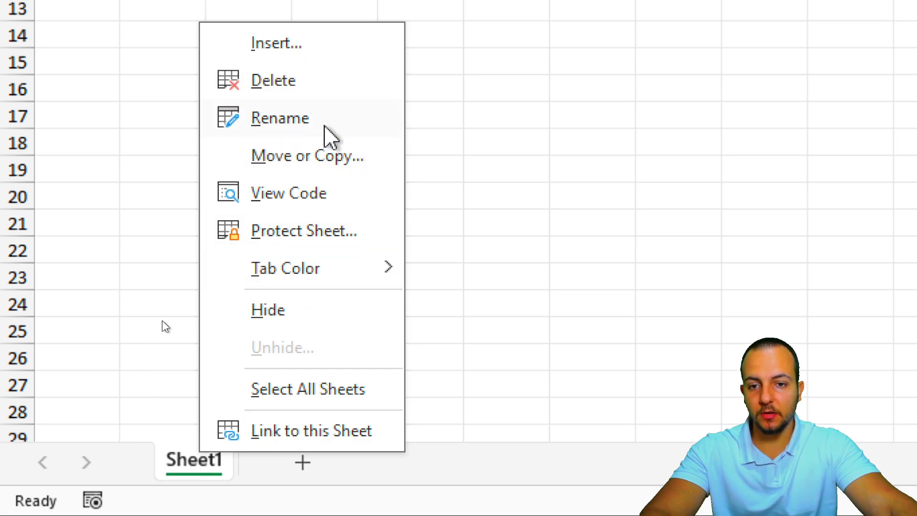
click(329, 137)
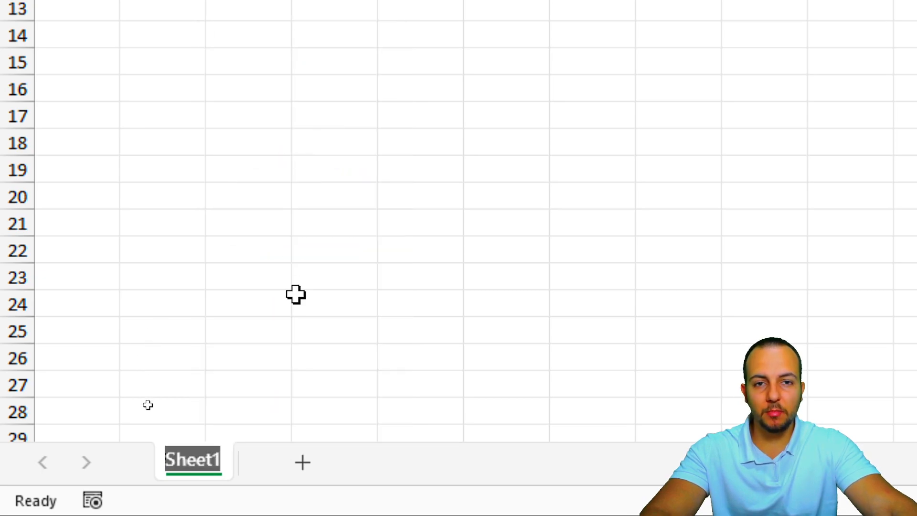
text(TABLE)
key(Return)
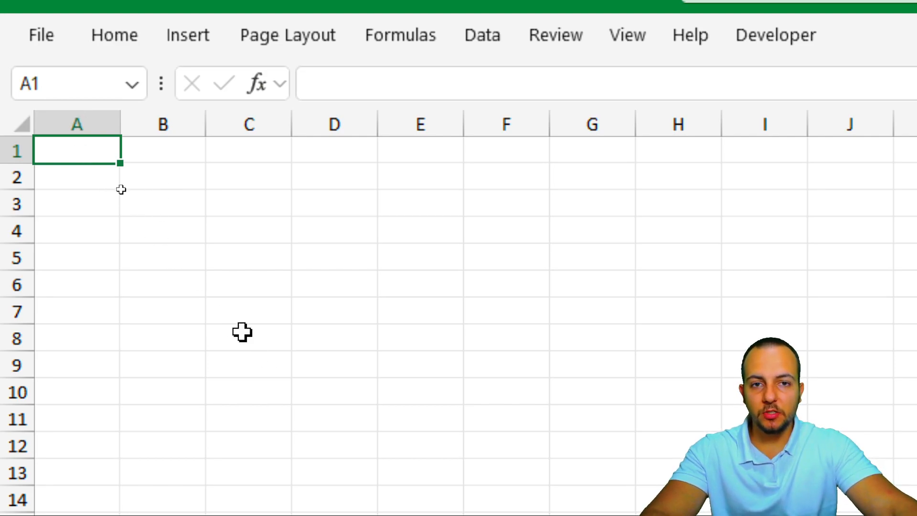
click(170, 175)
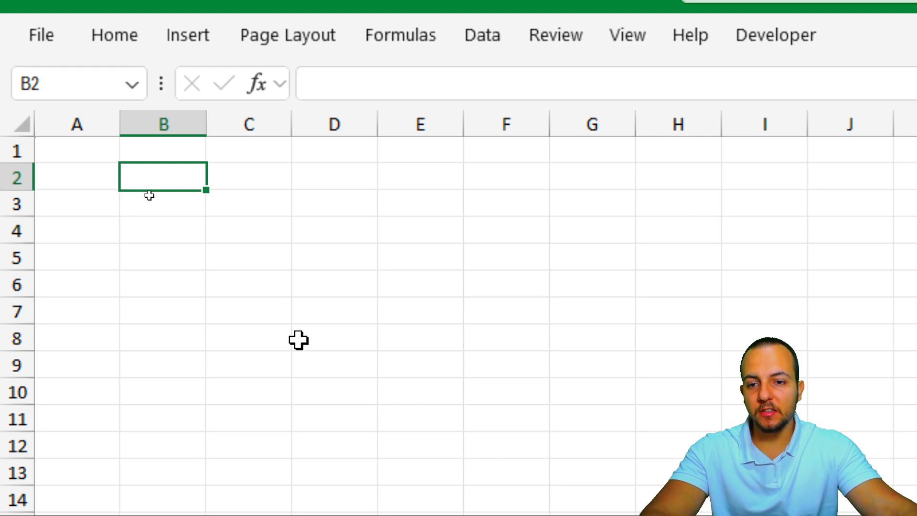
click(399, 278)
click(163, 337)
click(424, 228)
click(334, 368)
click(85, 340)
click(420, 230)
click(388, 392)
click(474, 290)
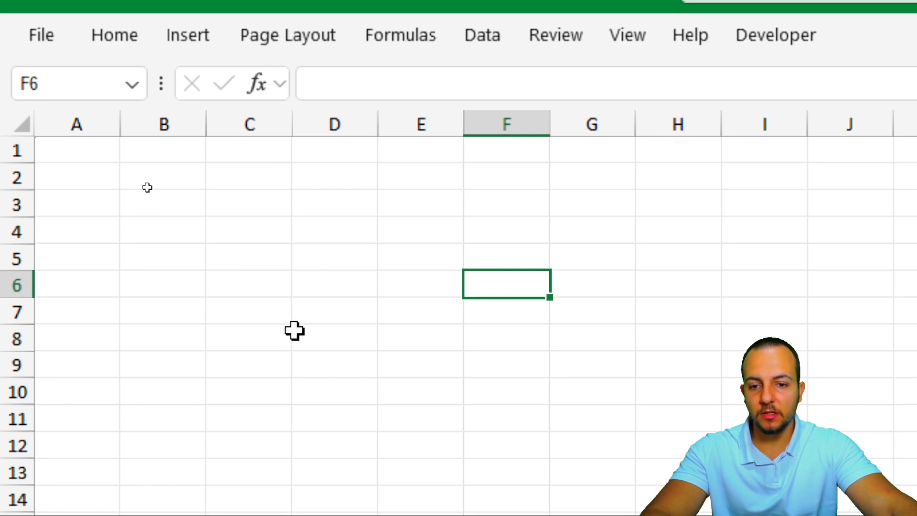
click(327, 308)
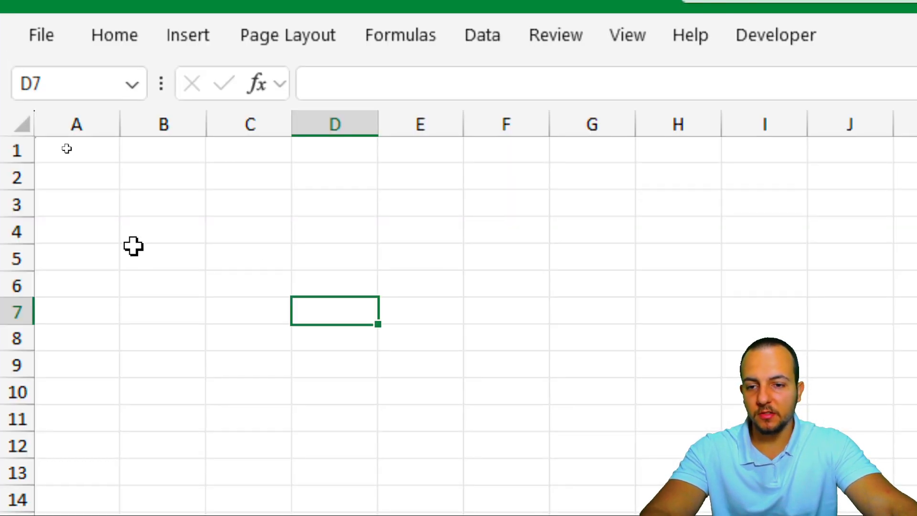
Enter the column header DATE in cell B2
click(161, 180)
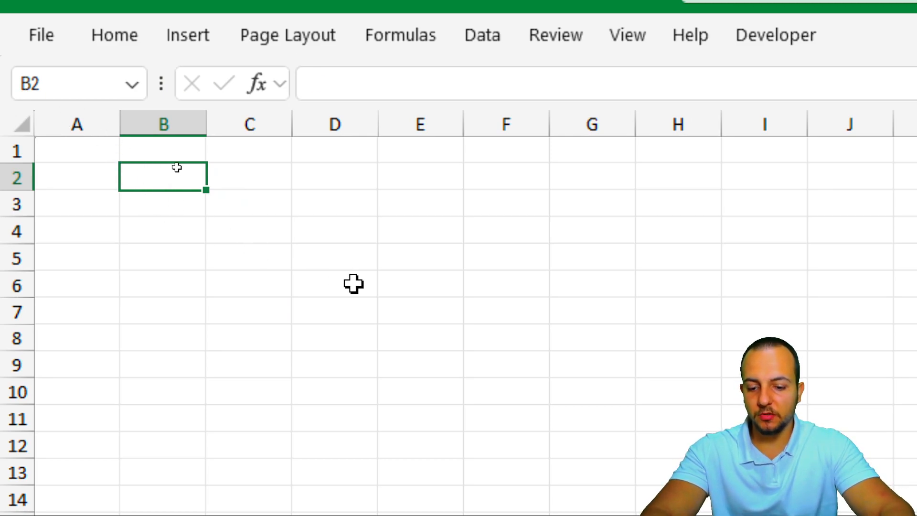
text(DATE)
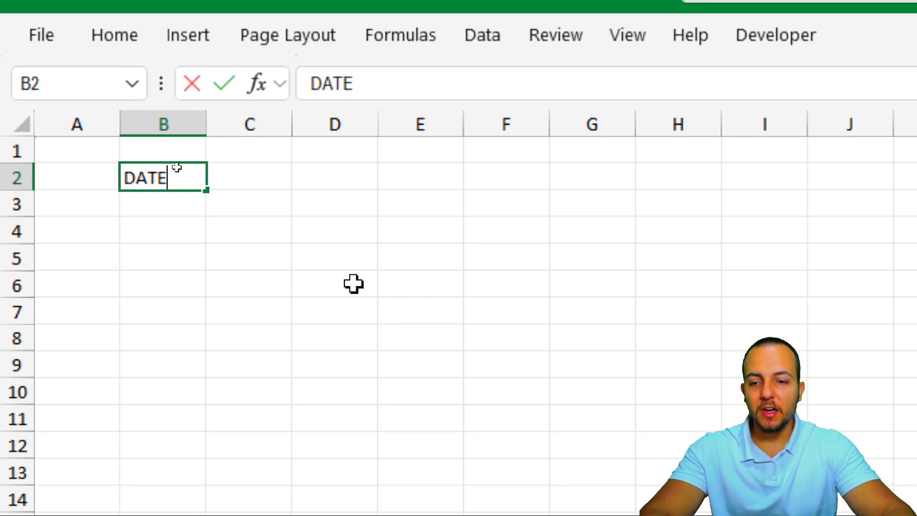
key(Return)
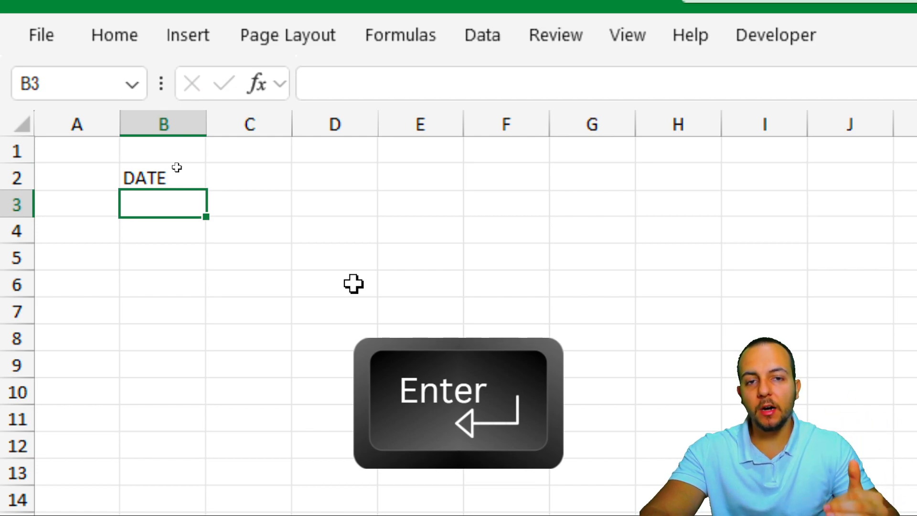
key(Down)
key(Down)
key(Down)
key(Down)
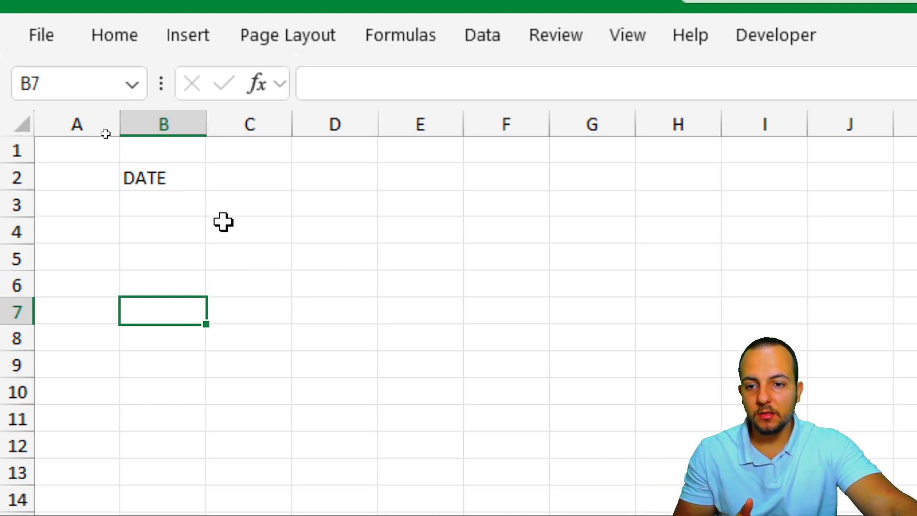
click(182, 184)
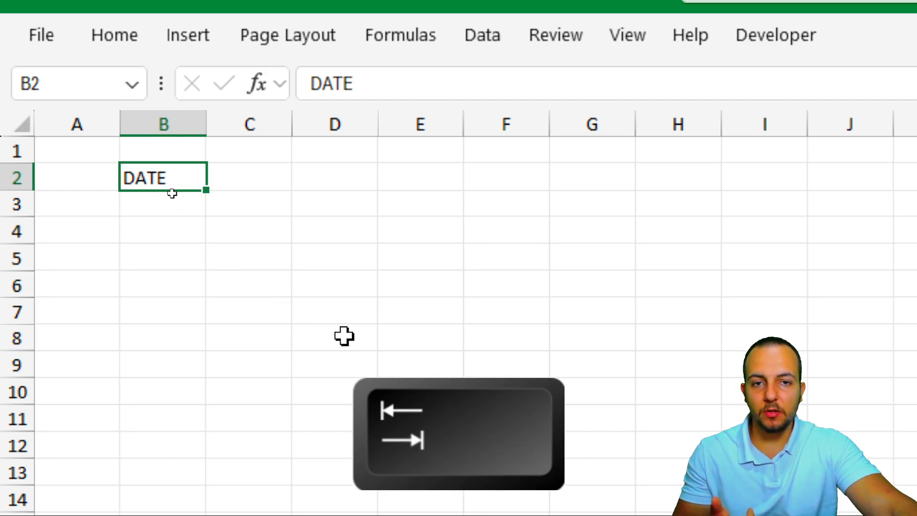
key(Tab)
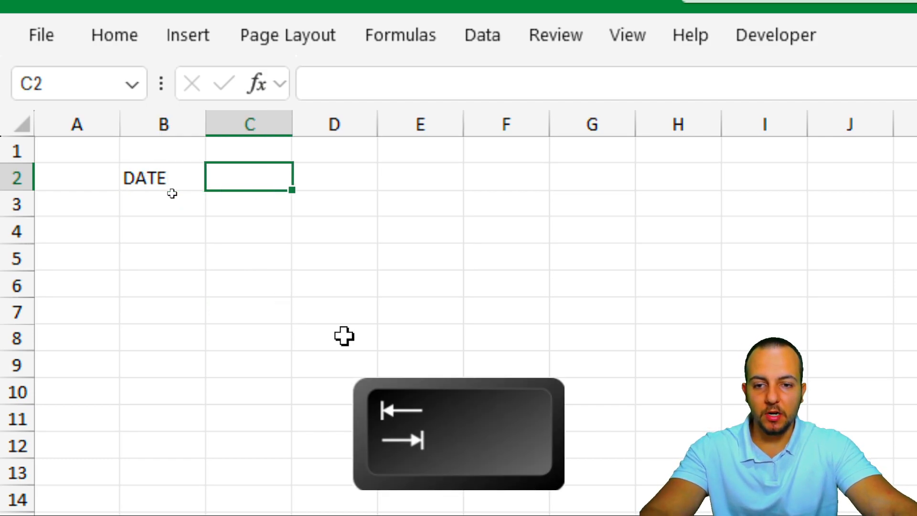
key(Tab)
key(Tab)
key(Tab)
key(Tab)
key(Tab)
key(Tab)
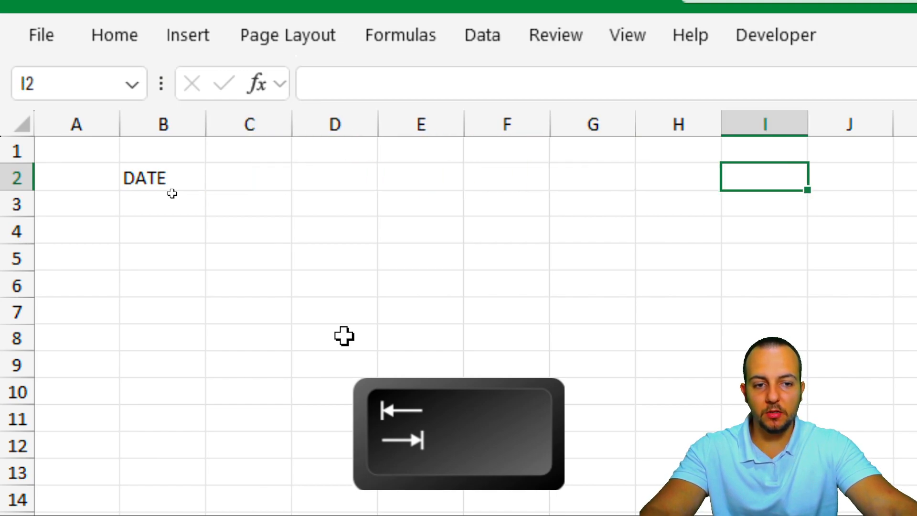
Enter the headers PRODUCT, ID/SKU and QTY in cells C2 to E2
click(169, 179)
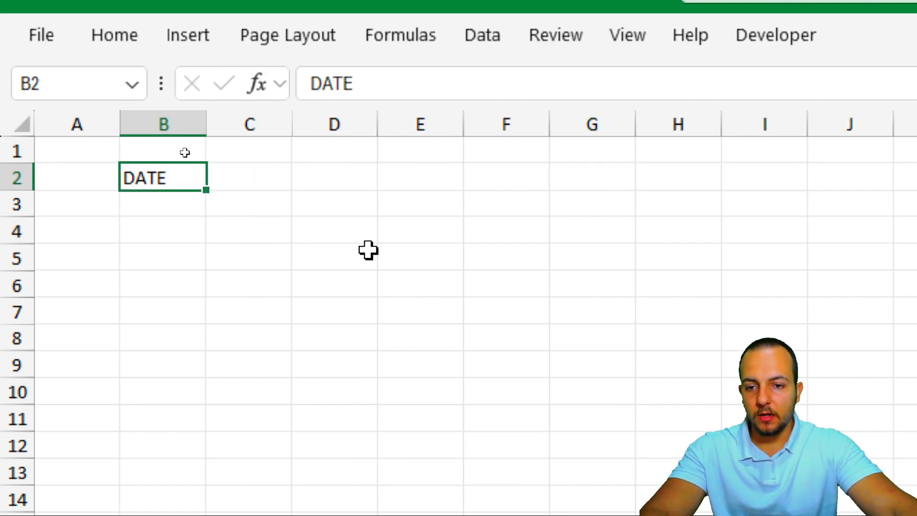
key(Tab)
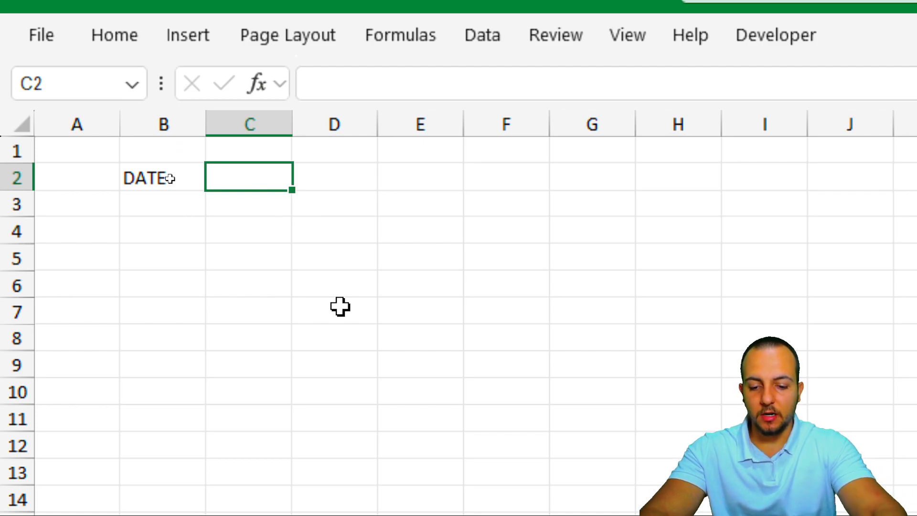
text(PRODUCT)
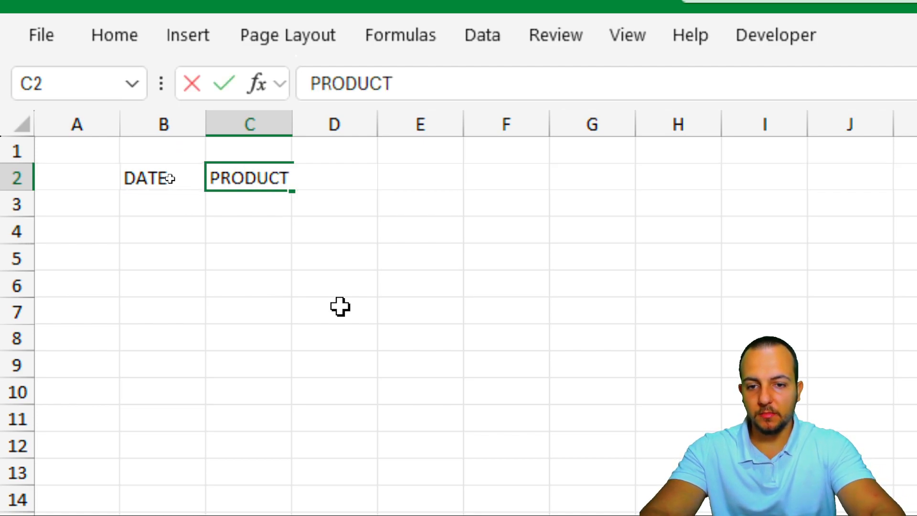
key(Tab)
text(ID)
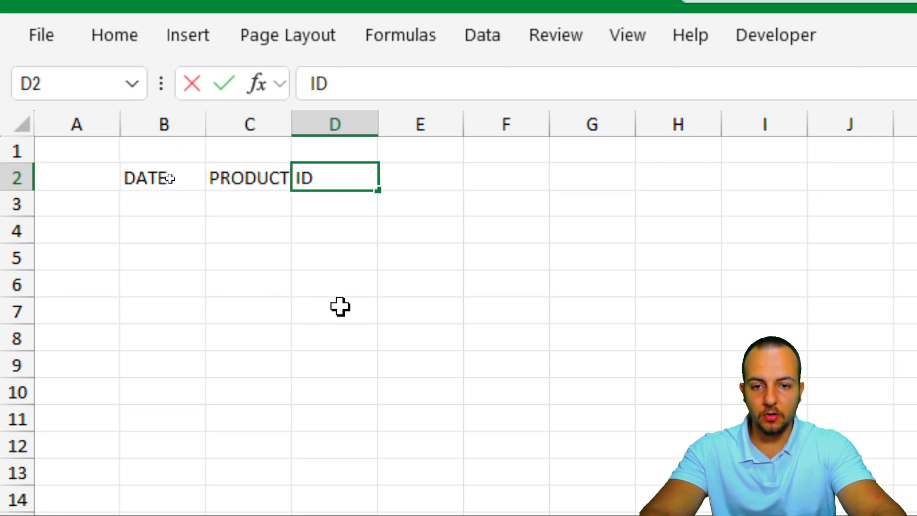
text(/SKU)
key(Tab)
text(QTY)
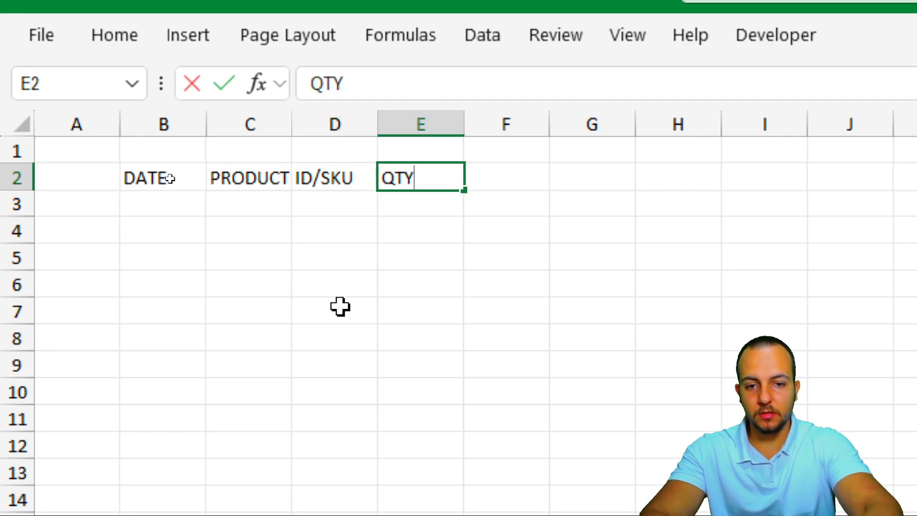
Complete the header row with UNIT COST in F2 and TOTAL COST in G2
key(Tab)
text(UNIT COST)
key(Tab)
text(TOTAL COST)
key(Return)
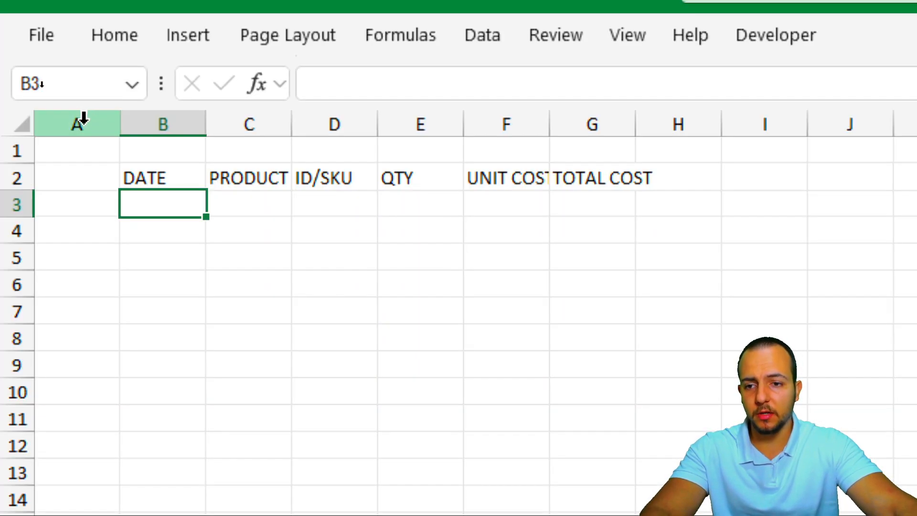
Set the width of column A to 2
right_click(82, 119)
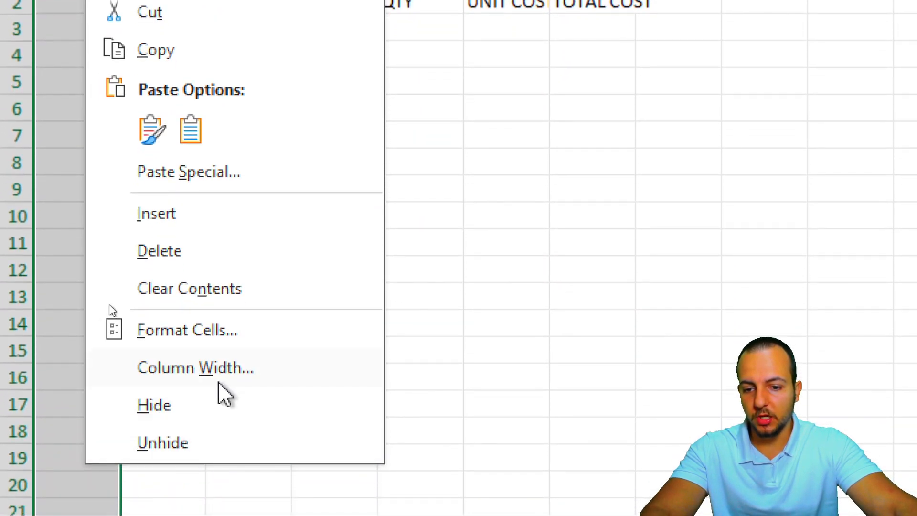
click(225, 377)
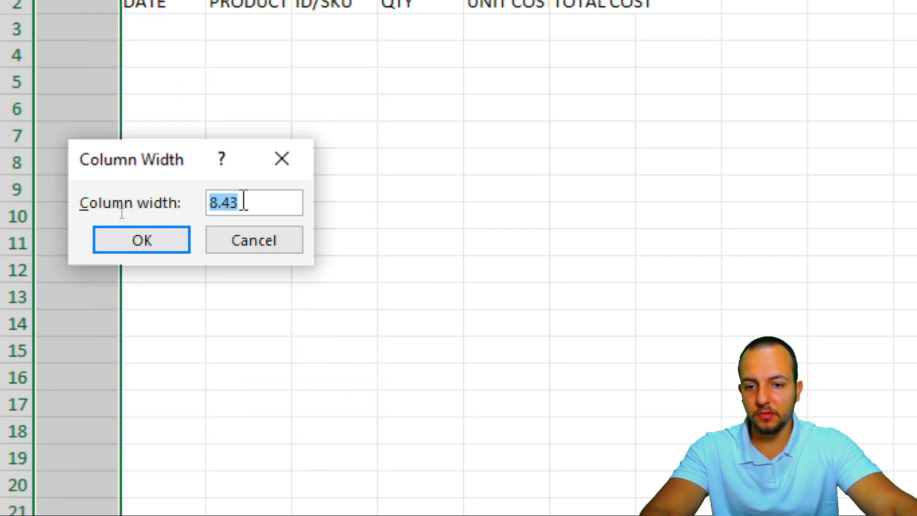
text(2)
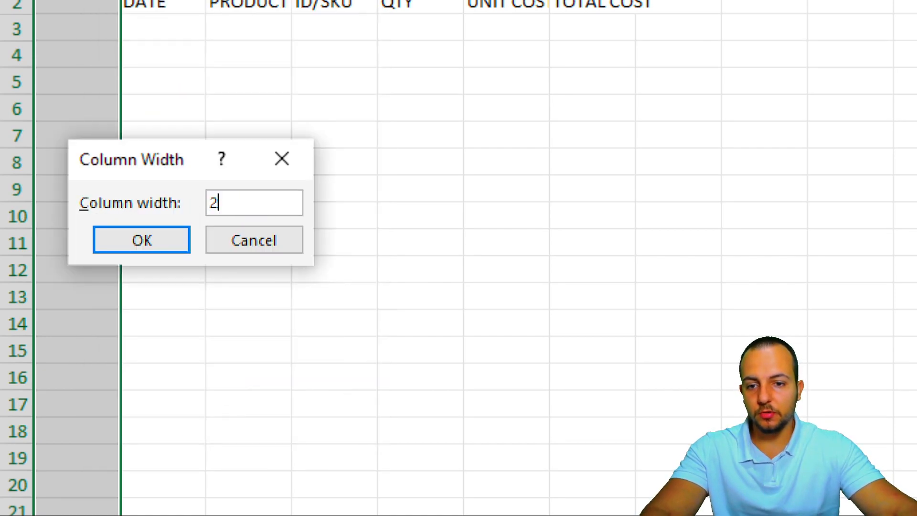
key(Return)
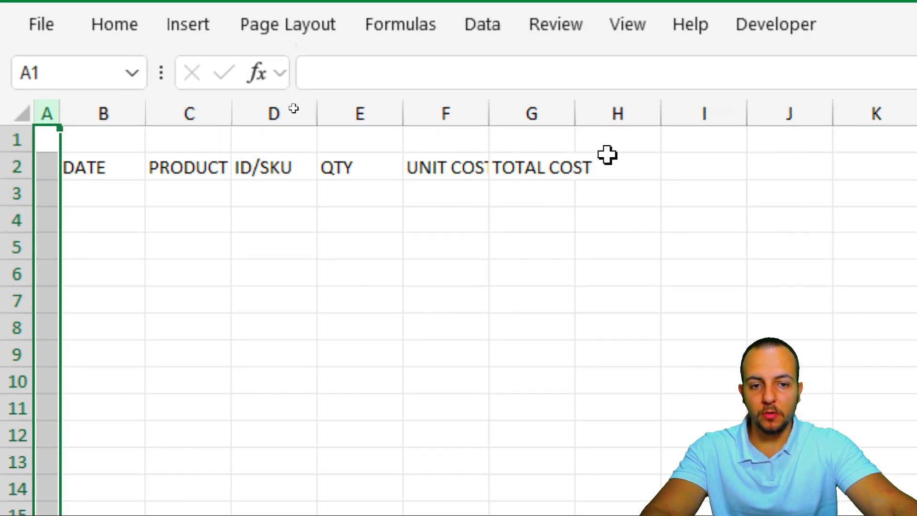
Widen columns B to G equally so that every header from DATE to TOTAL COST fits inside its cell
click(128, 108)
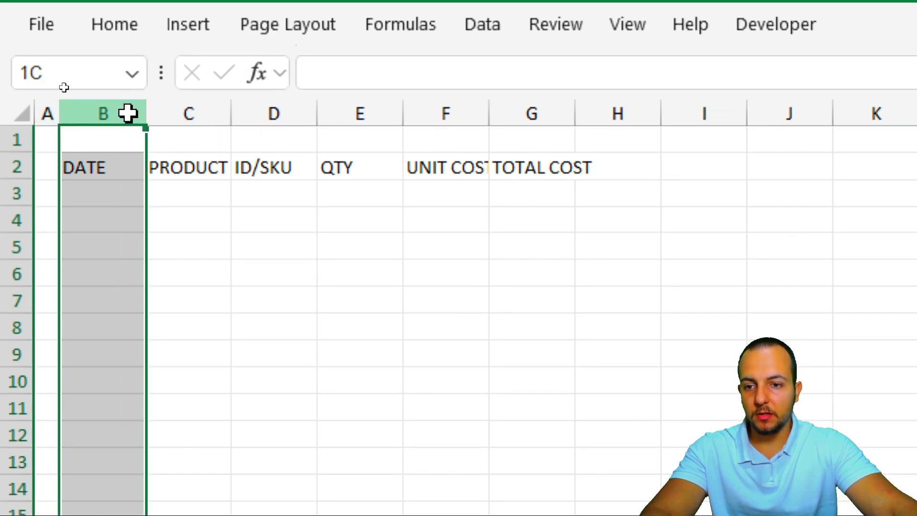
drag(128, 114, 533, 114)
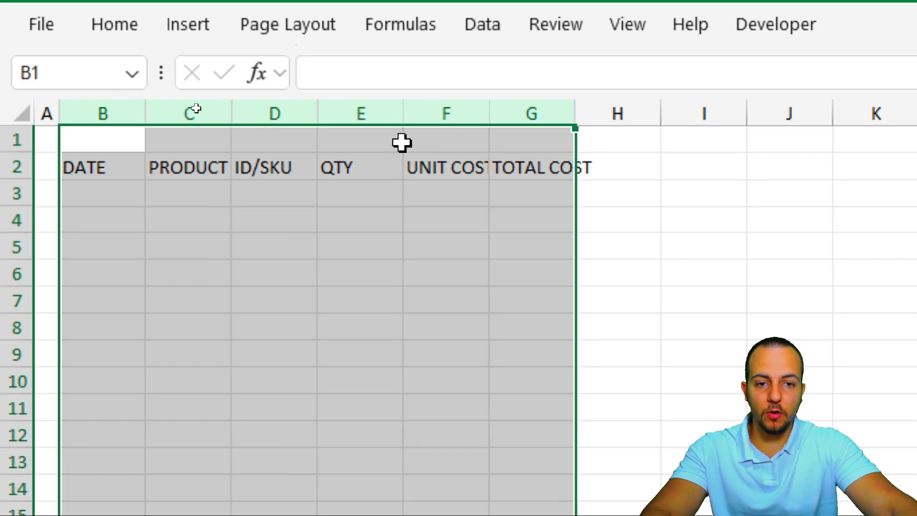
right_click(282, 100)
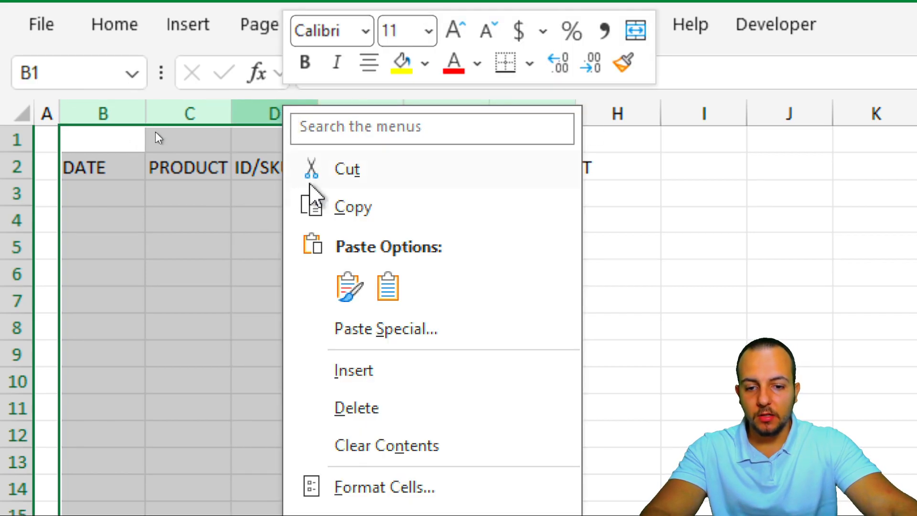
key(Escape)
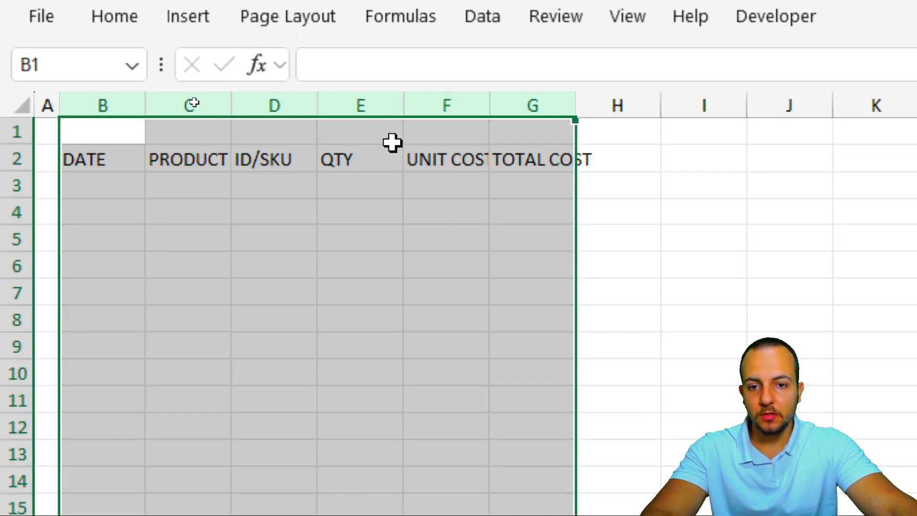
drag(317, 102, 381, 102)
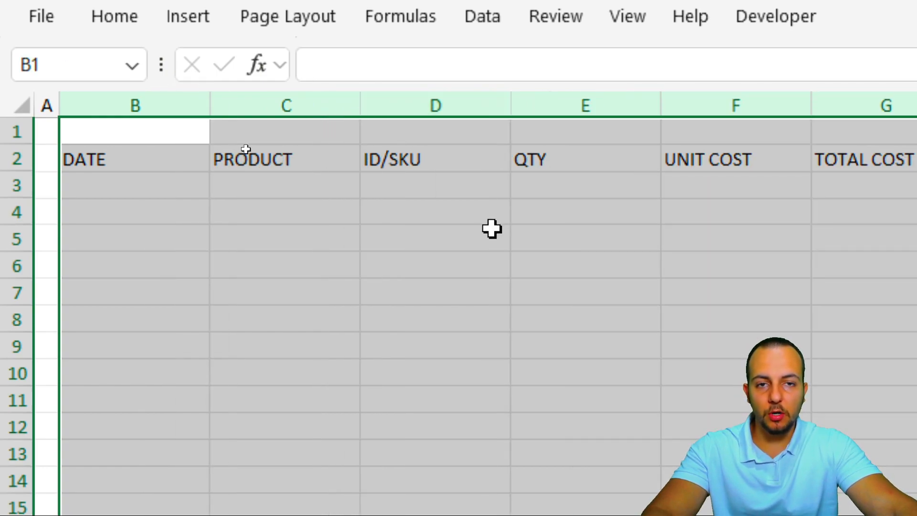
drag(514, 101, 425, 101)
drag(257, 102, 328, 108)
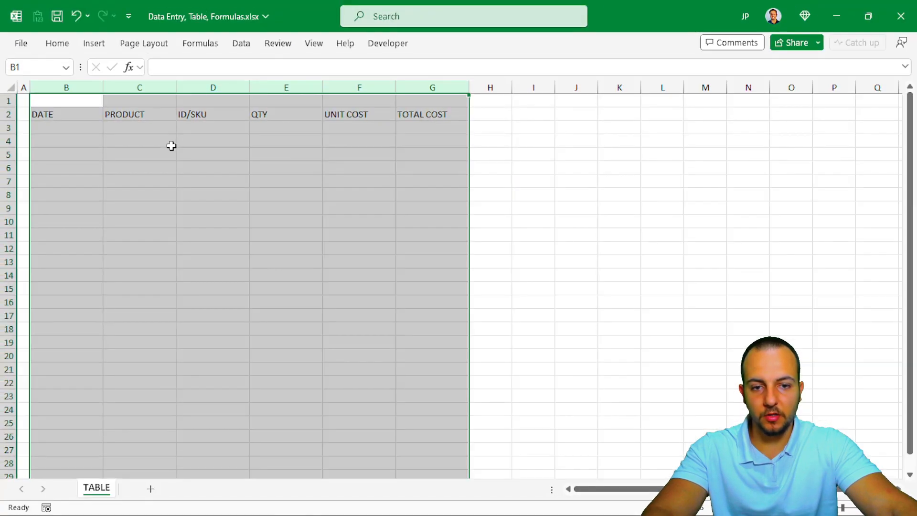
click(171, 146)
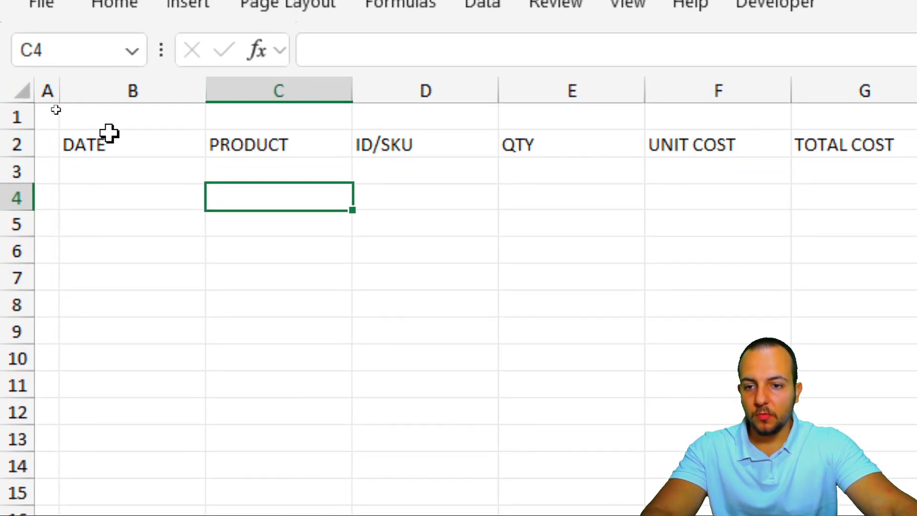
Enter the date 01/01/2024 in cell B3 as the first record under DATE
click(46, 123)
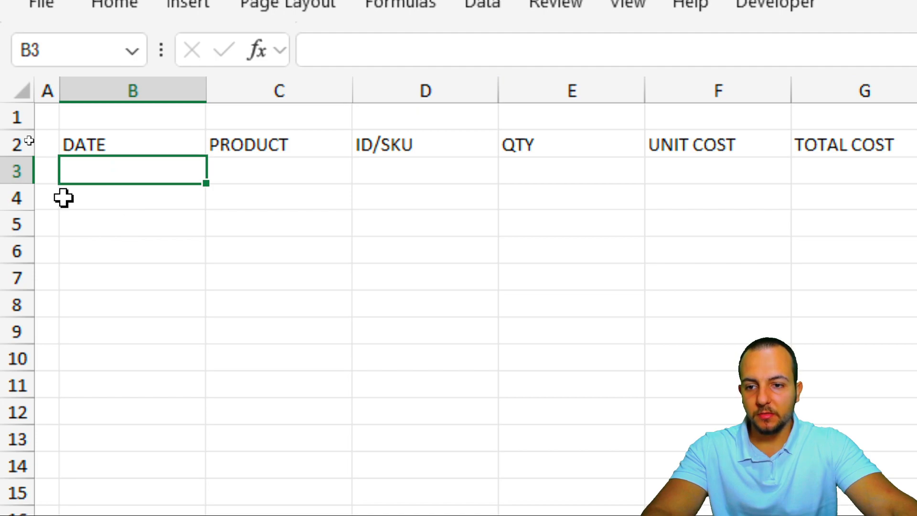
click(12, 176)
click(129, 172)
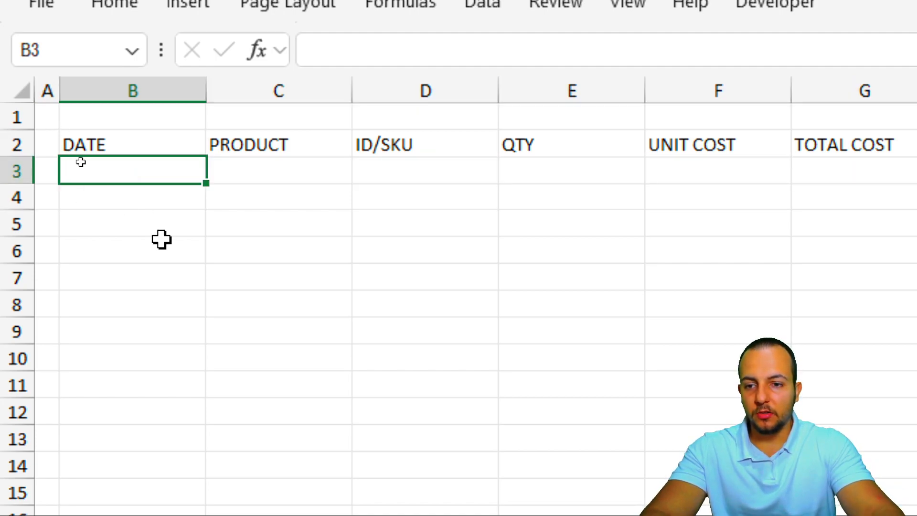
text(01/0)
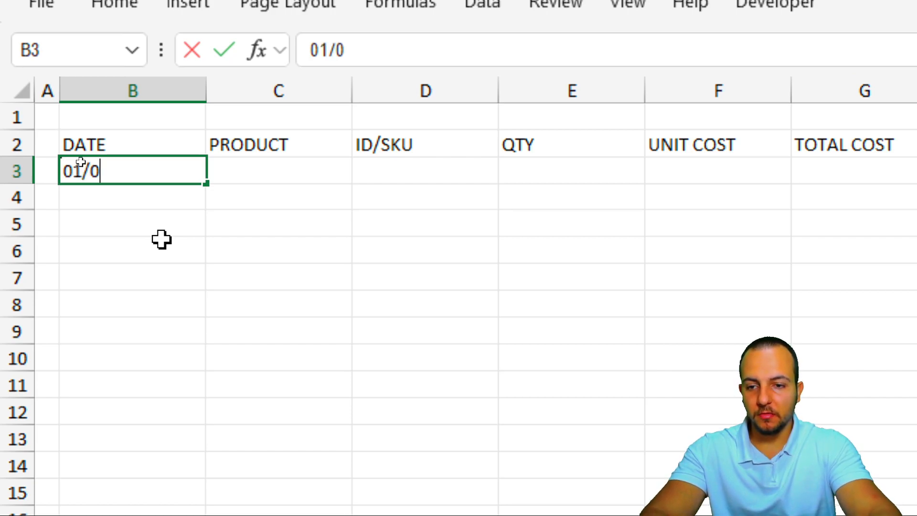
text(2024)
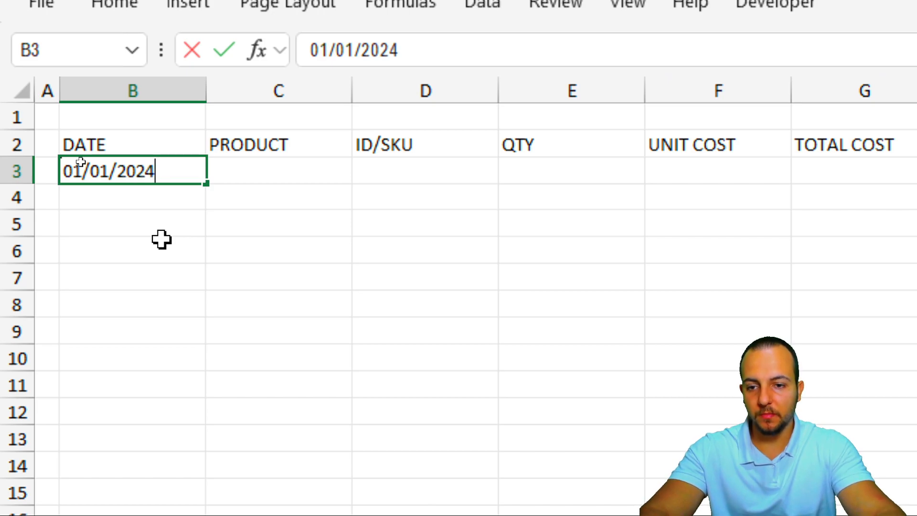
key(Return)
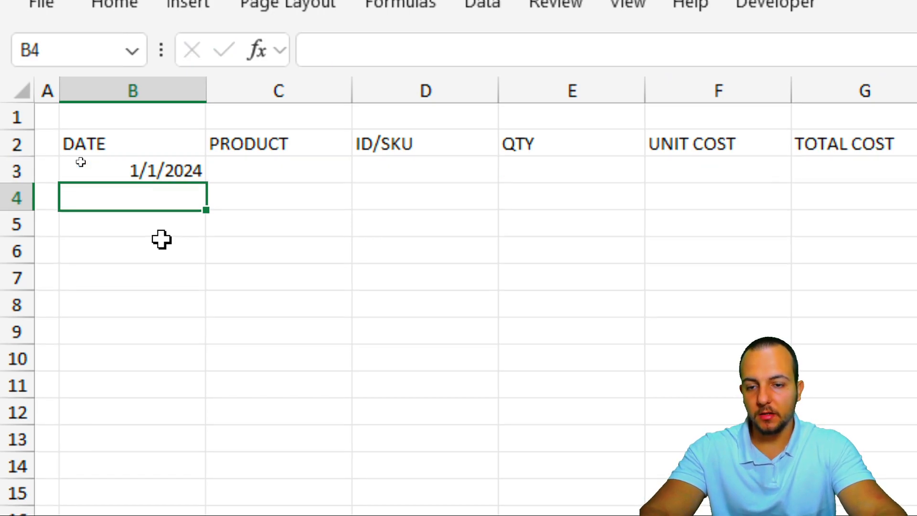
Enter the product ITEM A in cell C3 and its ID/SKU 100-01 in cell D3
click(325, 178)
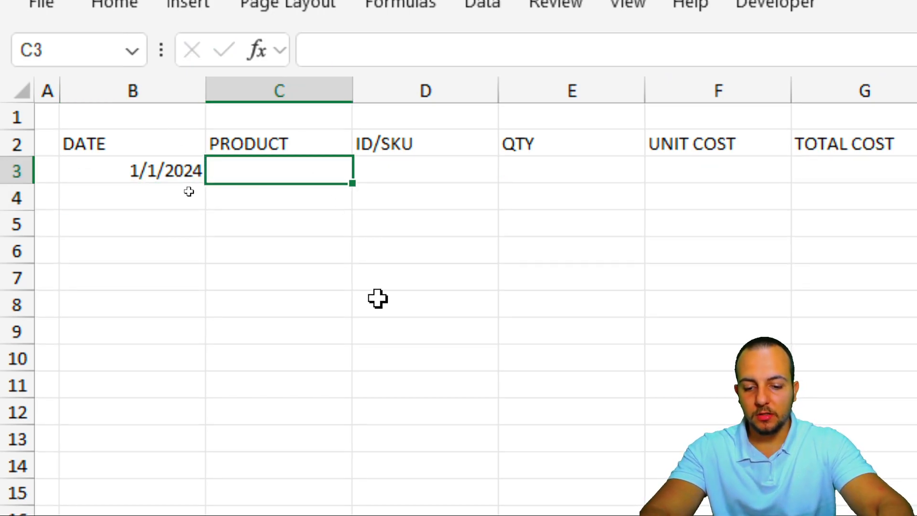
text(ITEM A)
key(Tab)
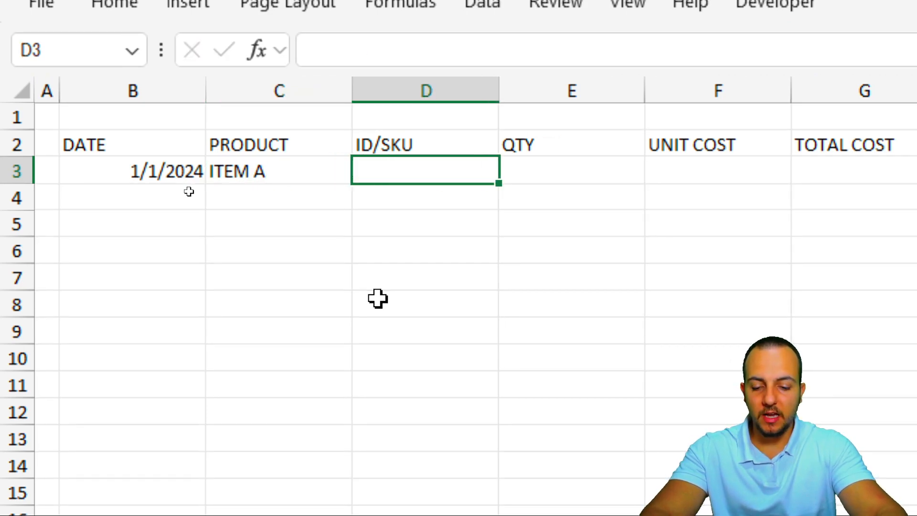
text(100)
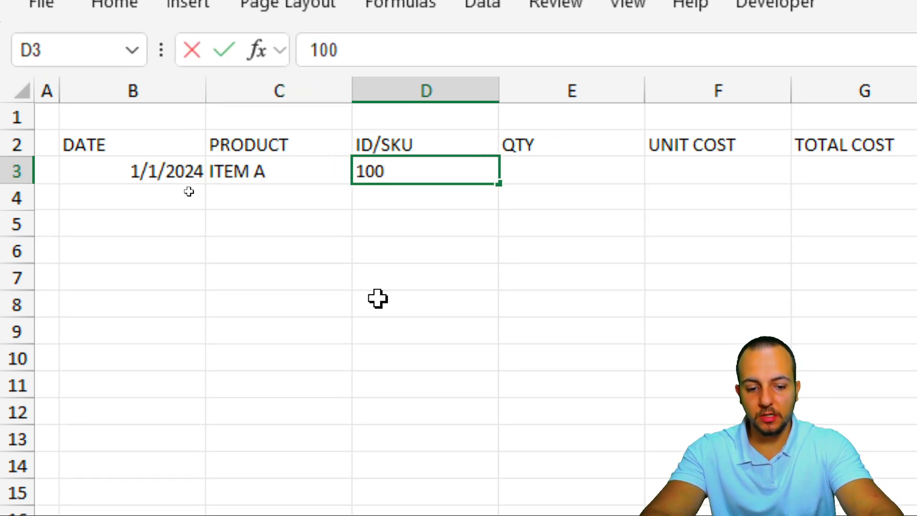
text(-0)
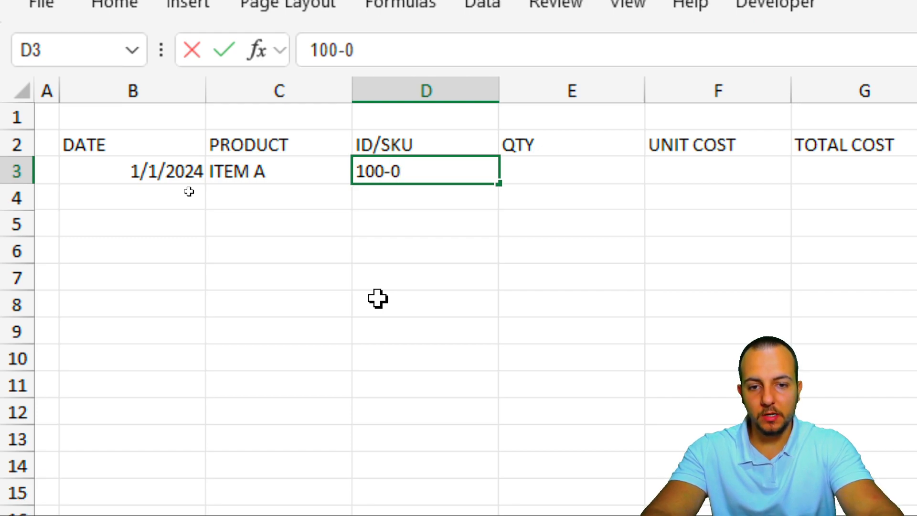
text(1)
key(Tab)
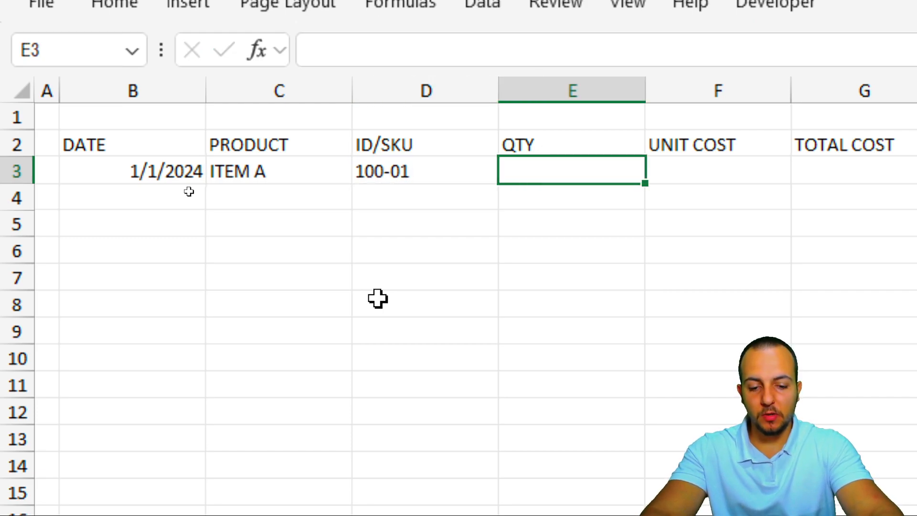
Enter the quantity 15 in cell E3 and the unit cost 123.15 in cell F3 for ITEM A
text(15)
key(Tab)
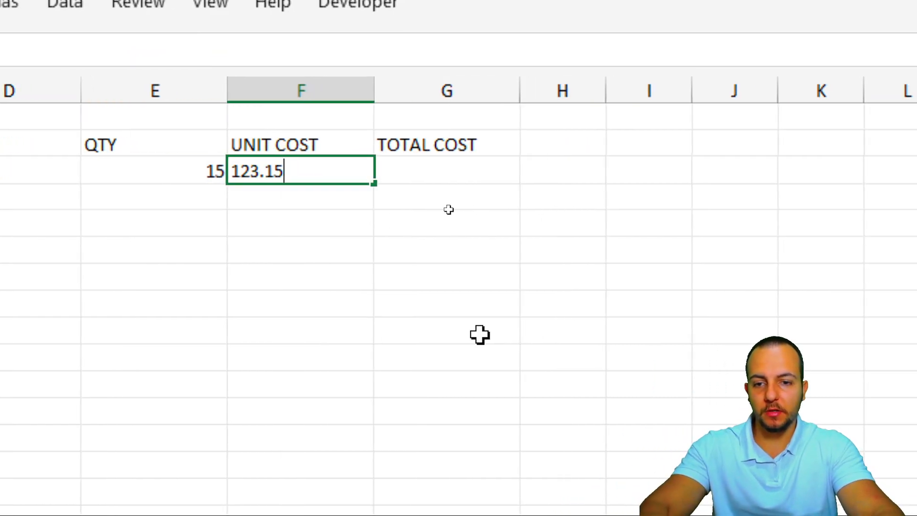
key(Tab)
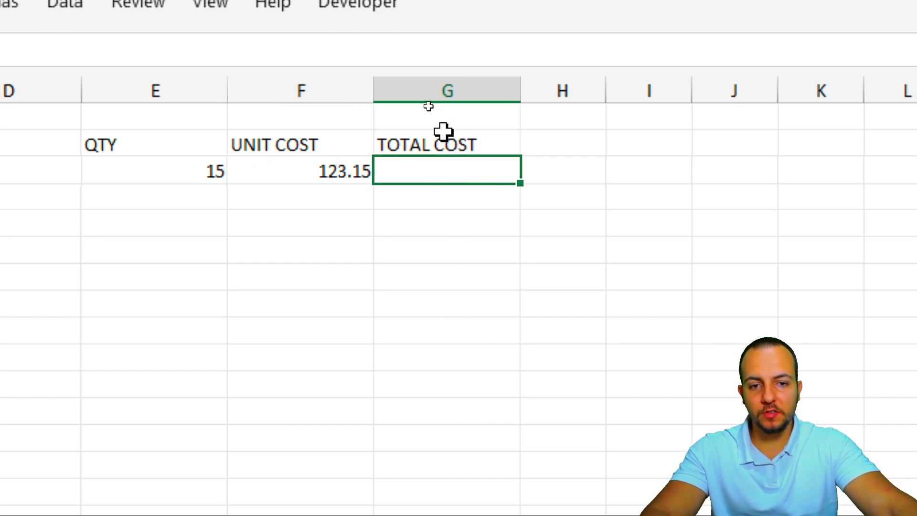
click(448, 89)
click(454, 164)
key(ctrl+2)
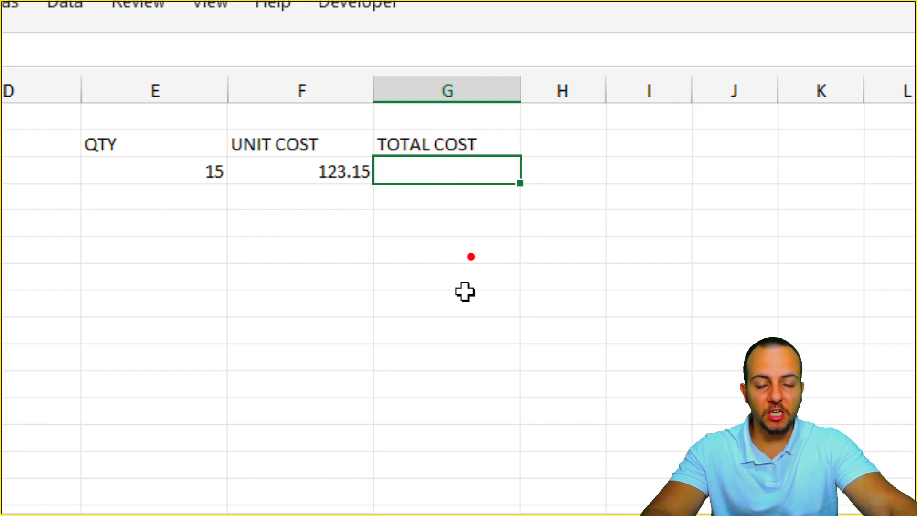
drag(440, 209, 328, 195)
drag(327, 233, 367, 202)
mouse_move(444, 207)
mouse_down()
mouse_move(390, 251)
mouse_move(198, 193)
mouse_up()
key(e)
drag(195, 151, 236, 194)
drag(317, 154, 382, 192)
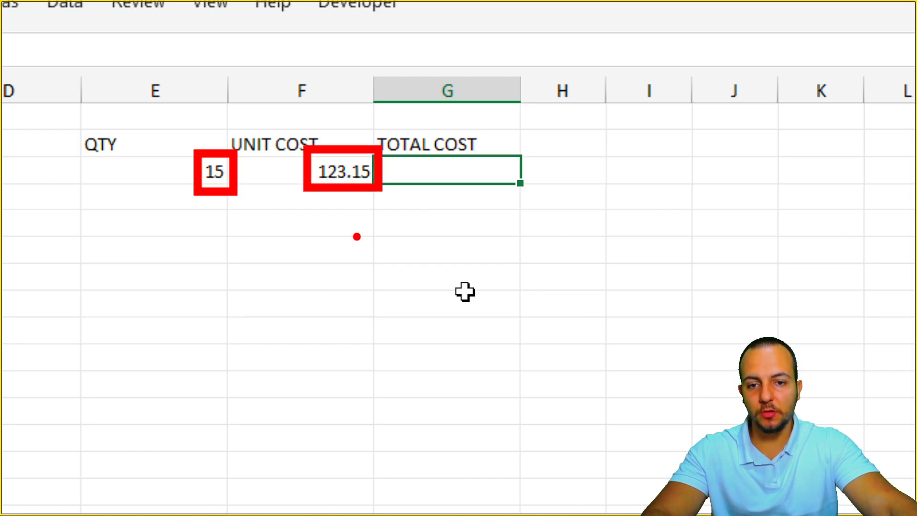
mouse_move(518, 152)
mouse_down()
mouse_move(529, 143)
mouse_move(366, 99)
mouse_up()
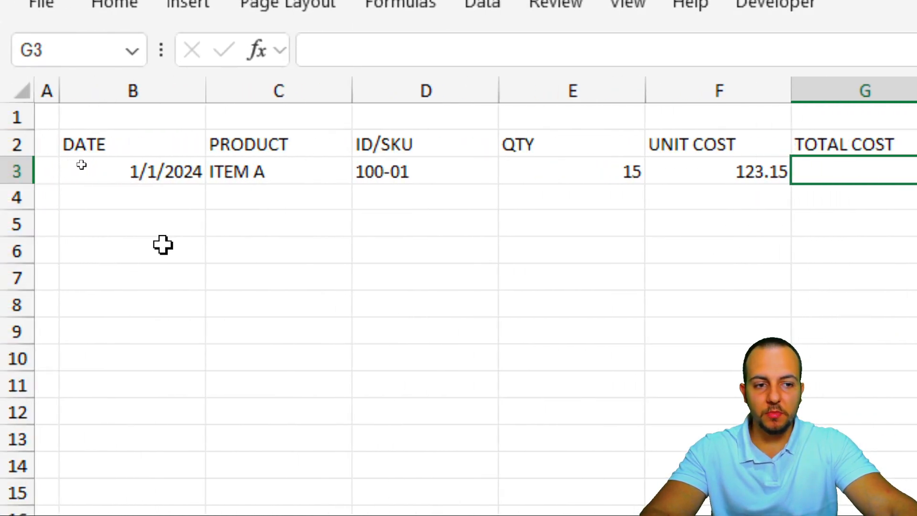
Fill rows 4 to 14 with the date 1/1/2024, products ITEM B to ITEM L, and their quantities and unit costs
click(185, 205)
drag(186, 204, 166, 406)
click(183, 201)
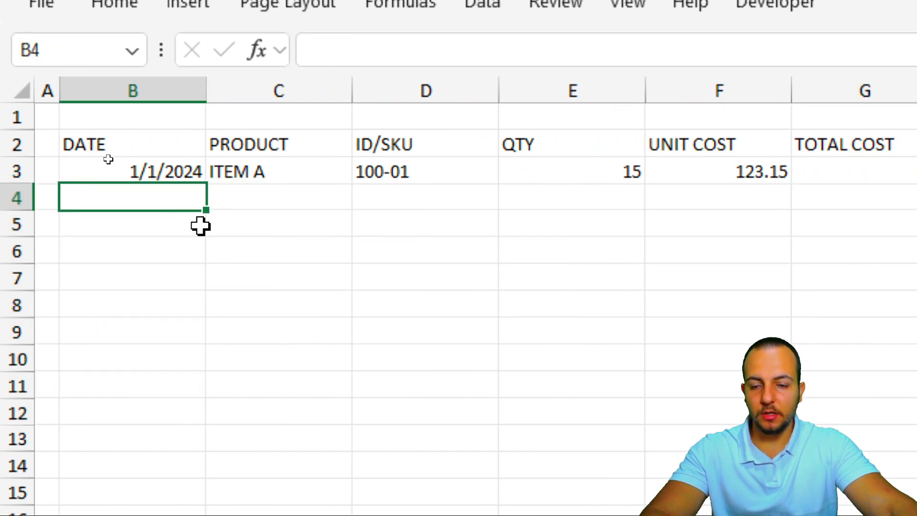
click(672, 91)
click(634, 174)
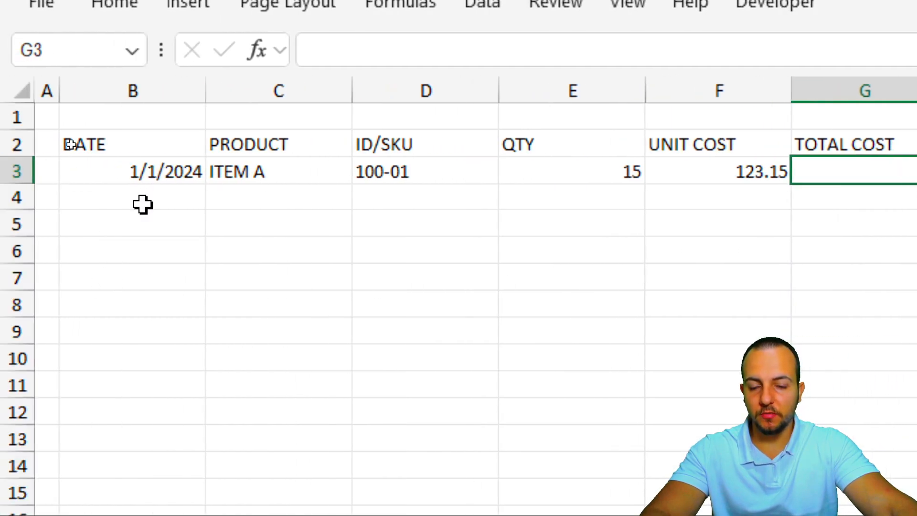
click(162, 204)
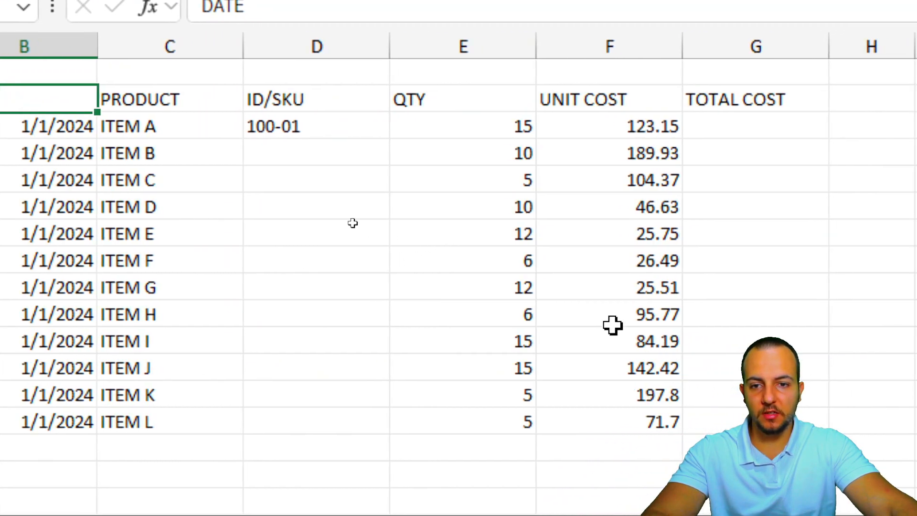
Review the ID/SKU and TOTAL COST columns and the product rows from ITEM A to ITEM D for missing entries
drag(363, 135, 357, 412)
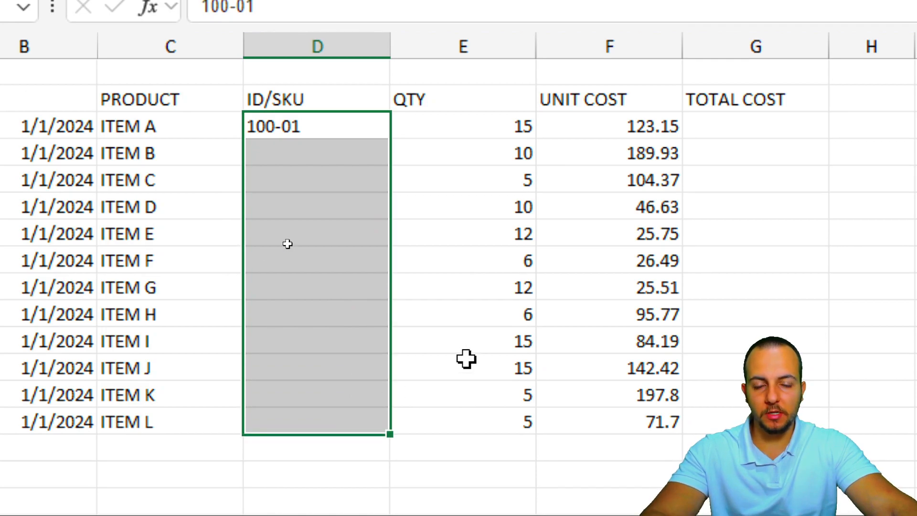
click(347, 59)
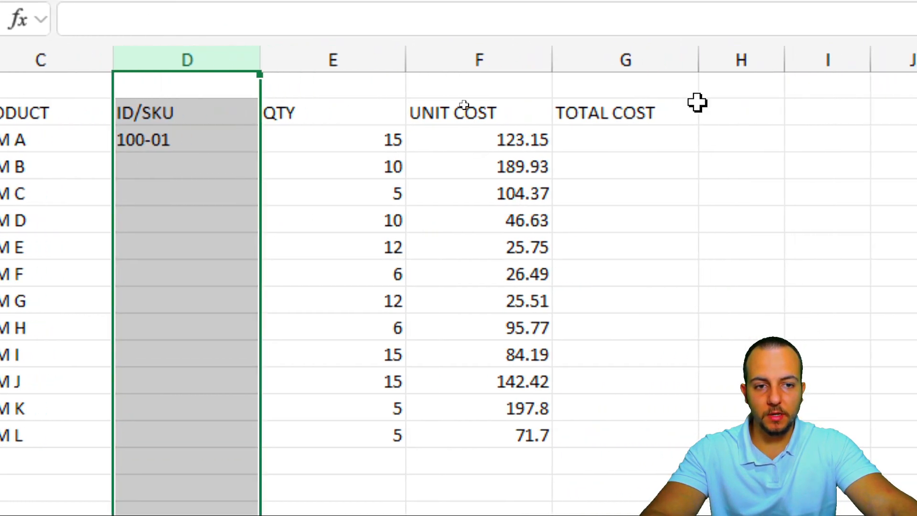
click(629, 61)
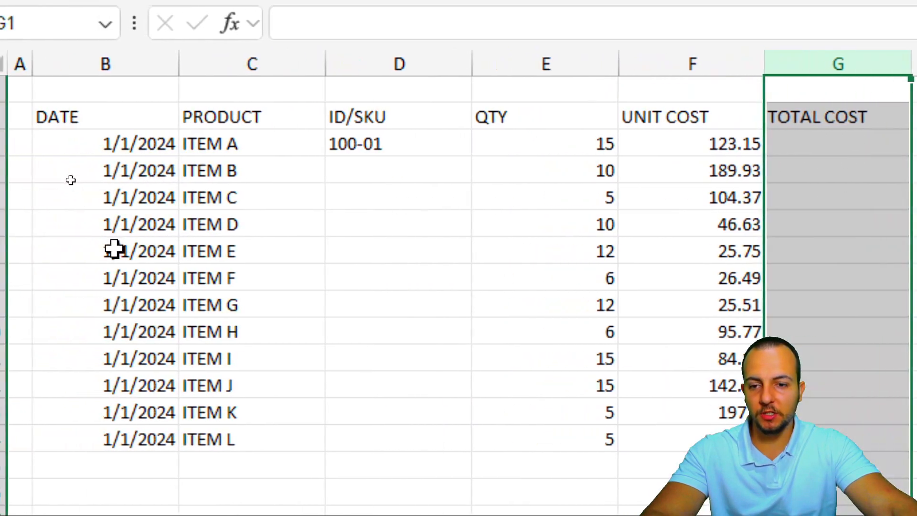
click(414, 174)
click(406, 141)
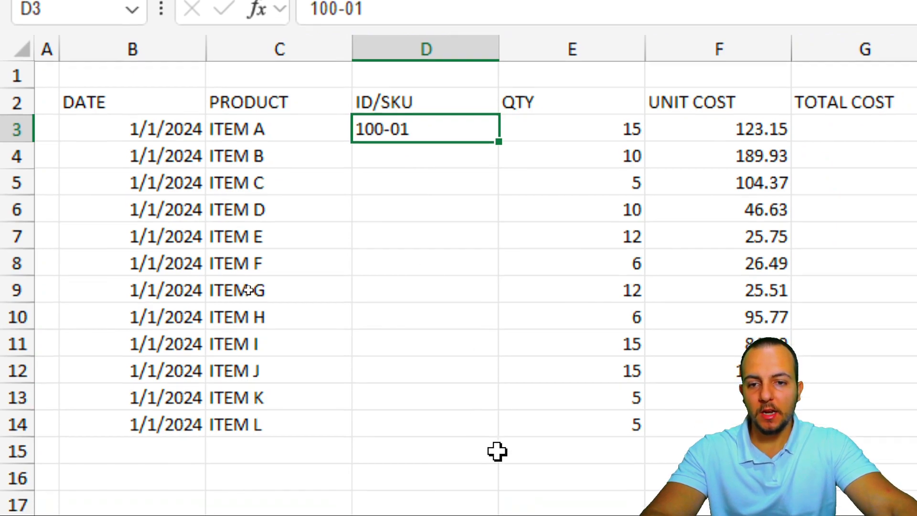
click(326, 147)
click(312, 144)
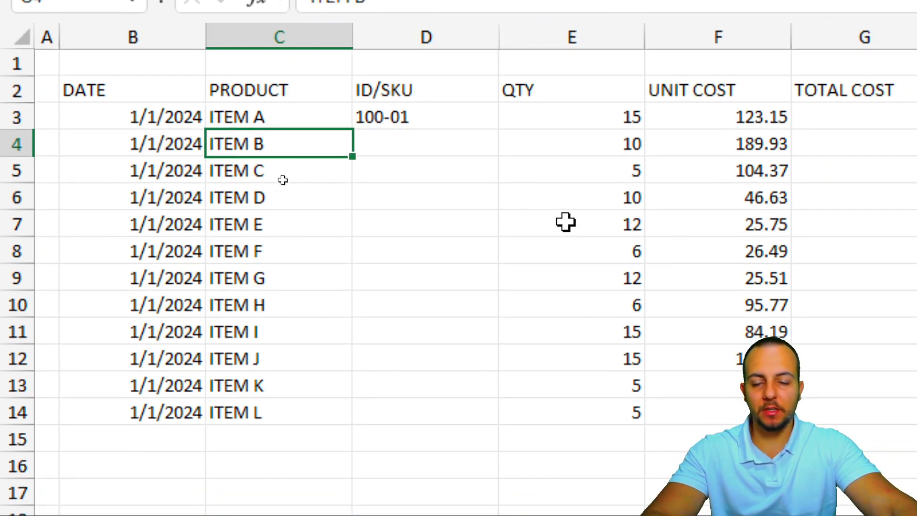
key(shift+space)
key(Down)
key(shift+space)
key(Down)
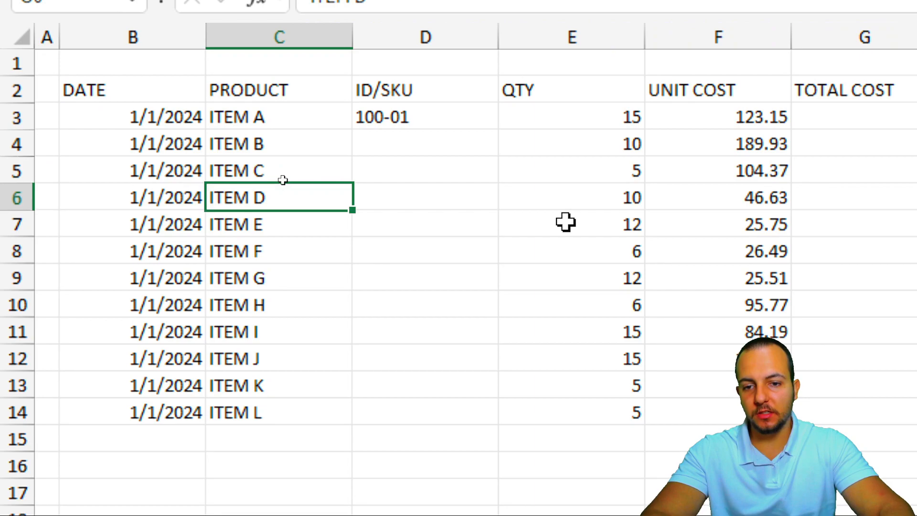
key(shift+space)
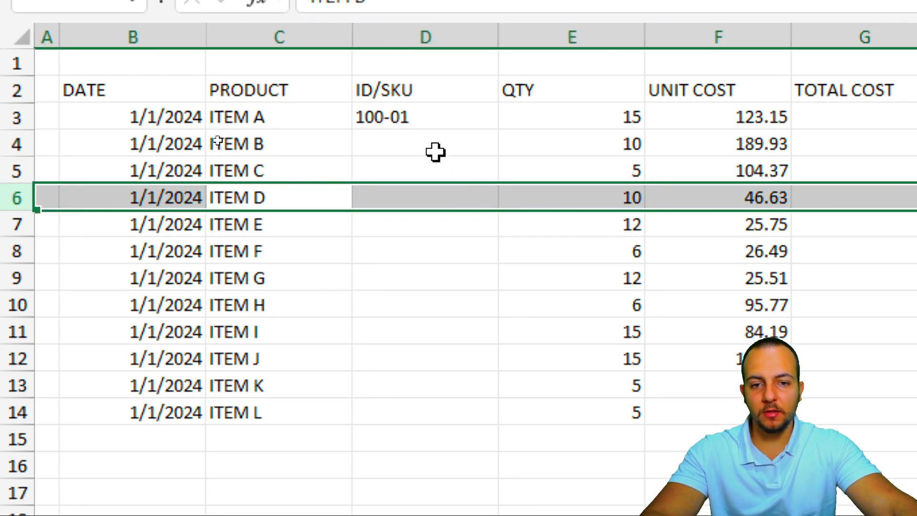
Enter the ID/SKU code 100-02 for ITEM B in cell D4
click(430, 125)
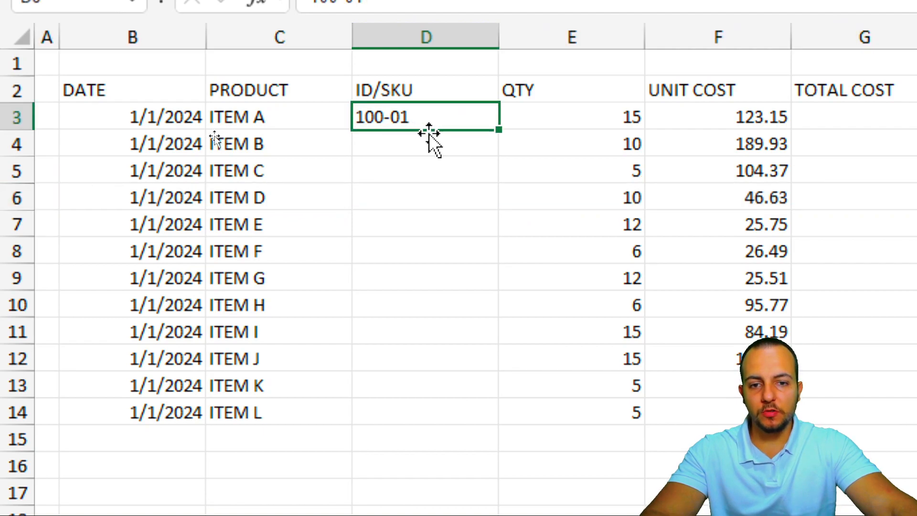
click(449, 149)
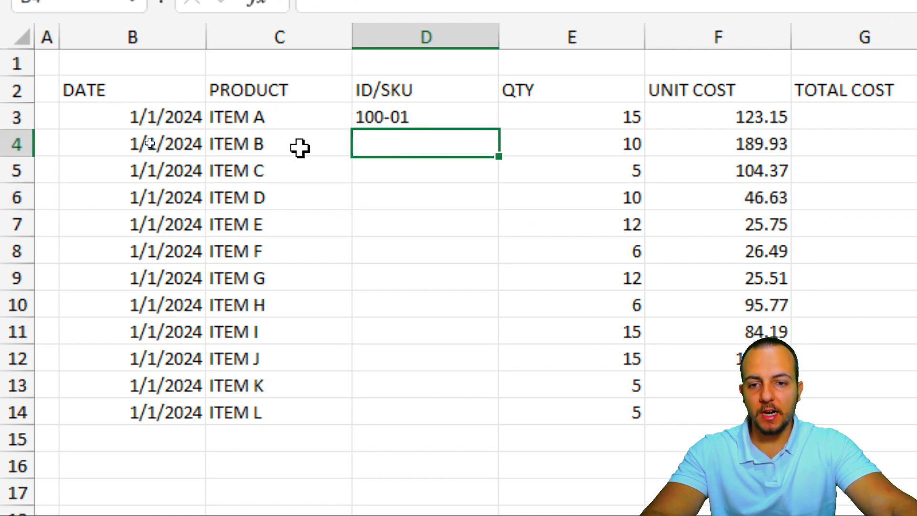
text(100)
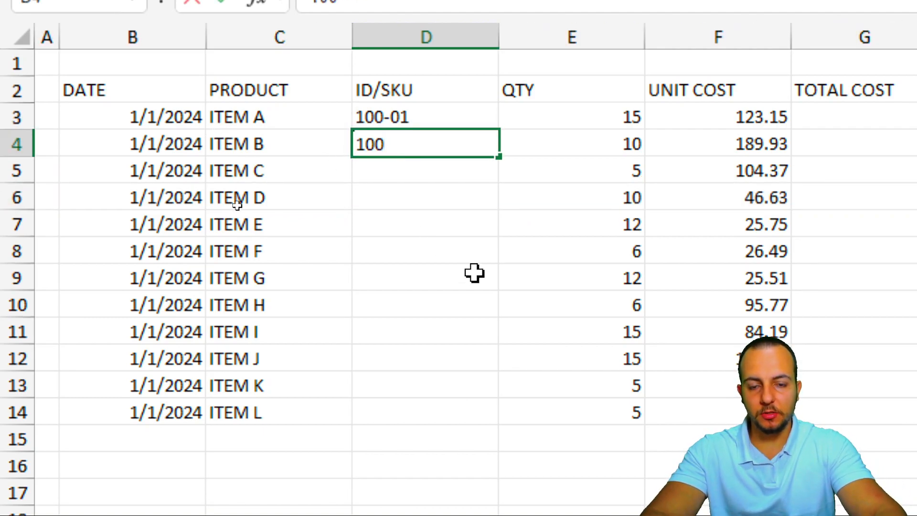
text(-02)
key(Return)
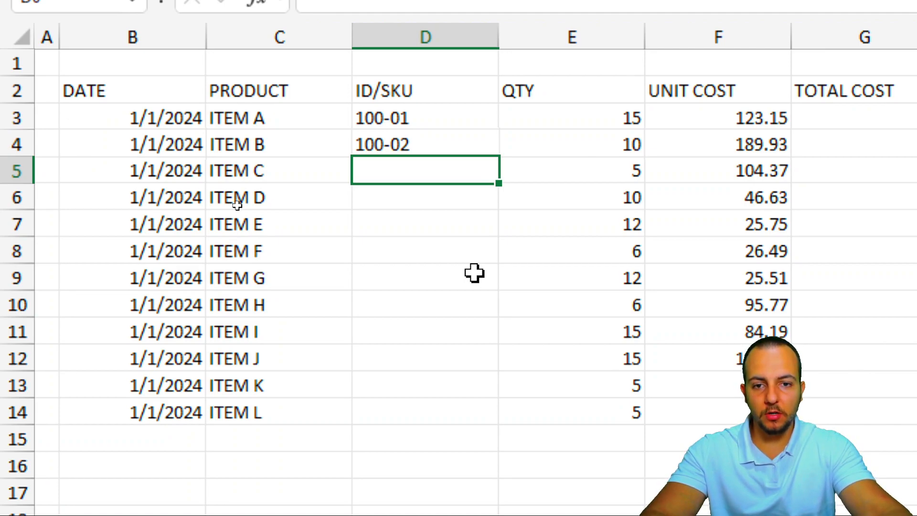
key(Up)
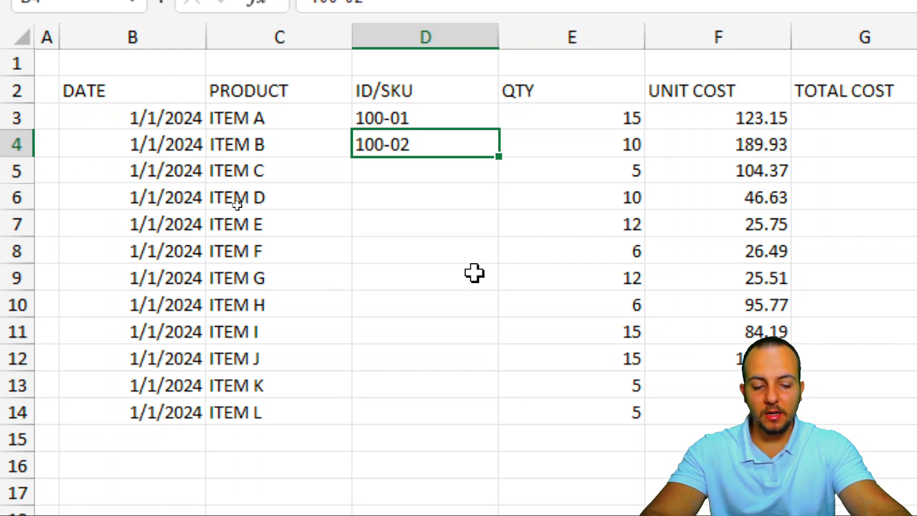
key(Delete)
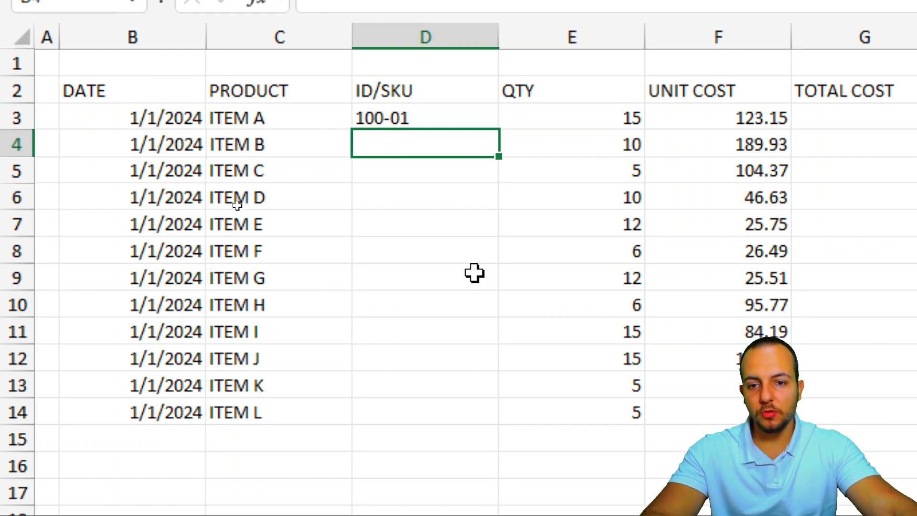
click(436, 121)
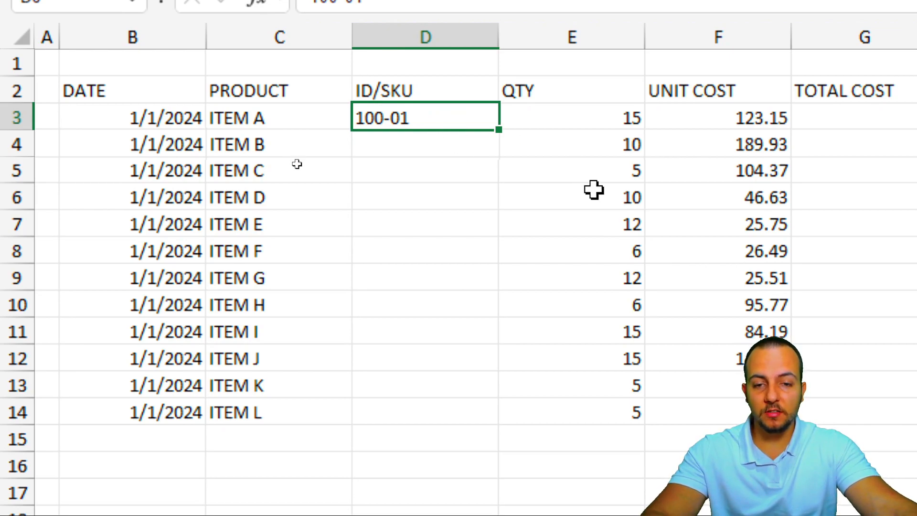
key(ctrl+z)
Fill the ID/SKU series from 100-01 and 100-02 in D3:D4 down to cell D14
click(440, 119)
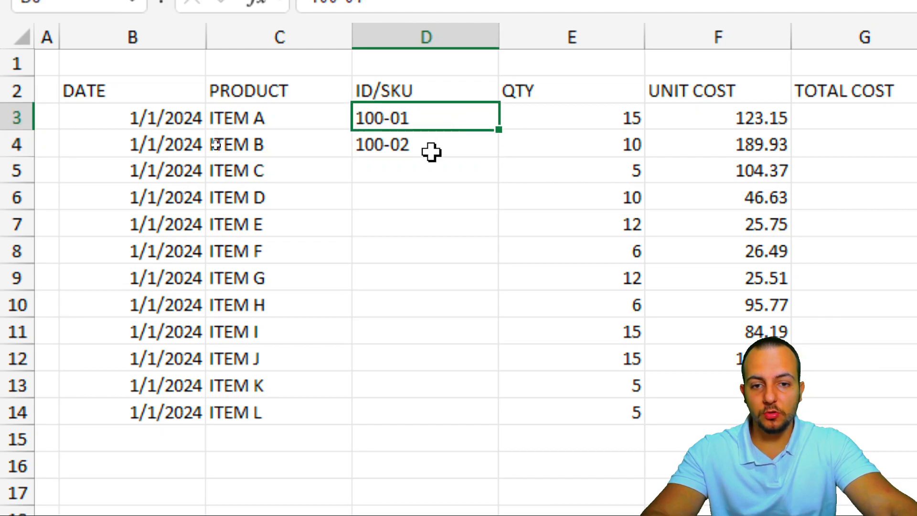
click(420, 173)
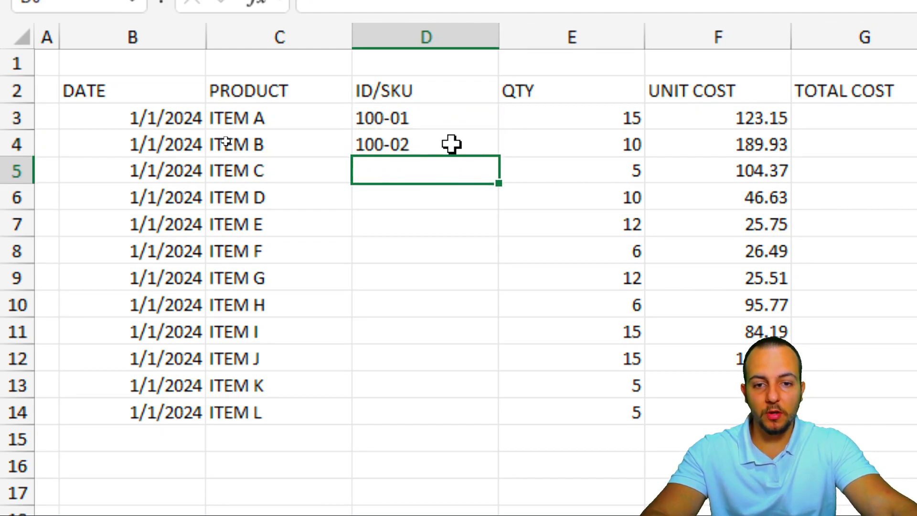
drag(450, 120, 449, 152)
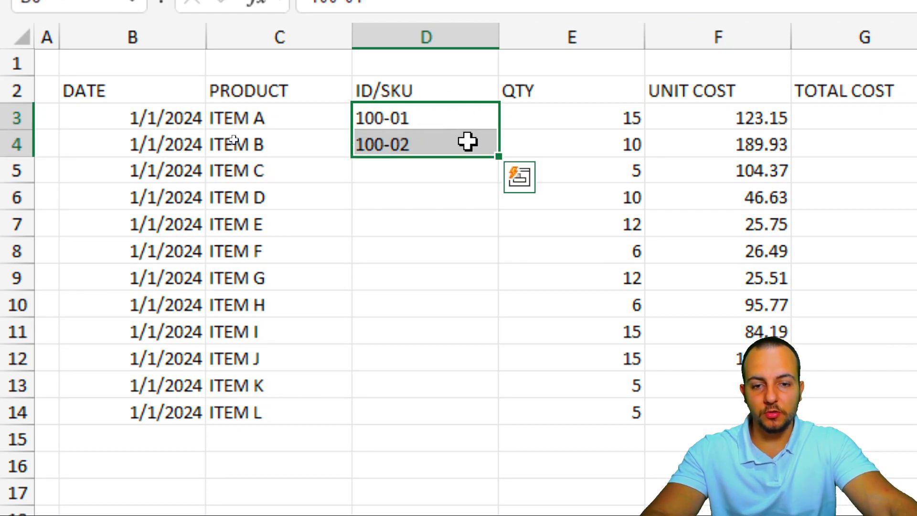
key(ctrl+2)
mouse_move(490, 137)
mouse_down()
mouse_move(518, 139)
mouse_move(528, 173)
mouse_move(485, 163)
mouse_up()
drag(486, 268, 483, 193)
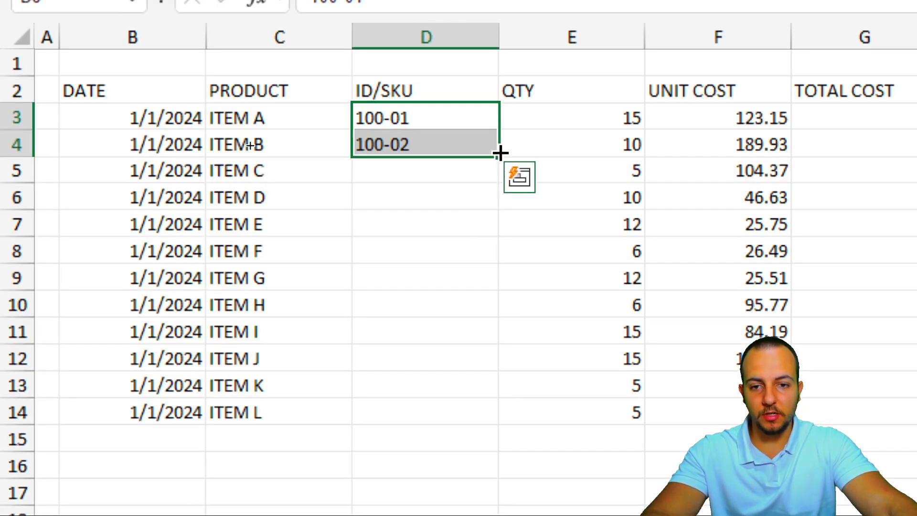
drag(499, 158, 487, 416)
Check how the filled ID/SKU codes increase from row to row in column D
click(410, 122)
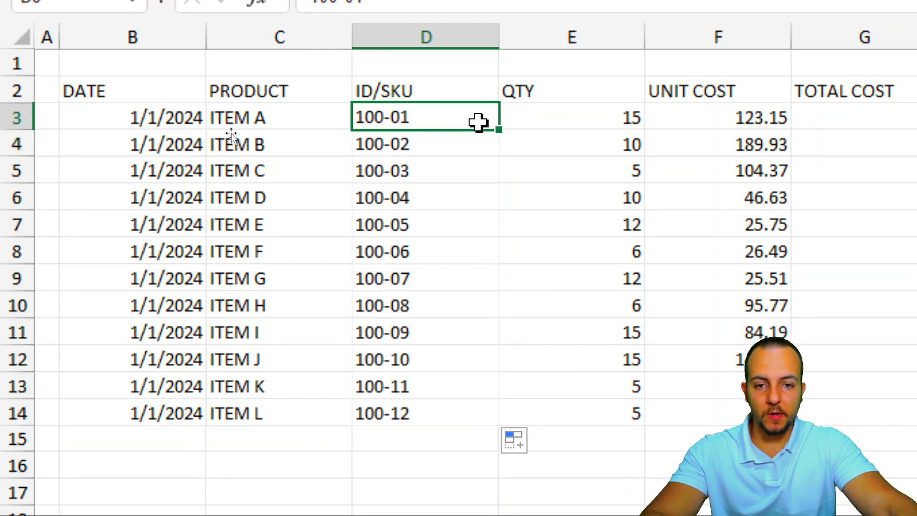
click(433, 146)
click(425, 168)
click(423, 191)
click(420, 222)
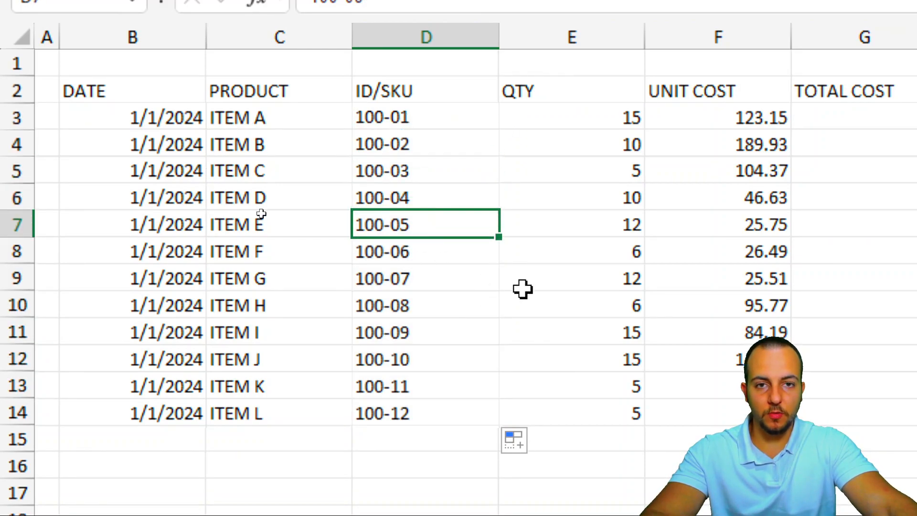
click(457, 143)
click(428, 122)
click(446, 143)
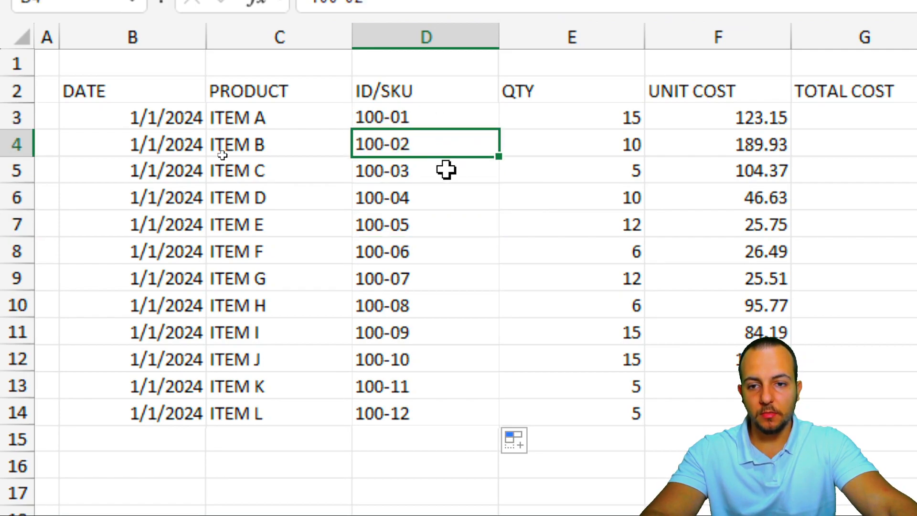
key(F2)
key(BackSpace)
key(BackSpace)
key(Escape)
Change the ID/SKU code in D3 to 100-00 and the one in D4 to 100-10
key(Up)
key(F2)
key(BackSpace)
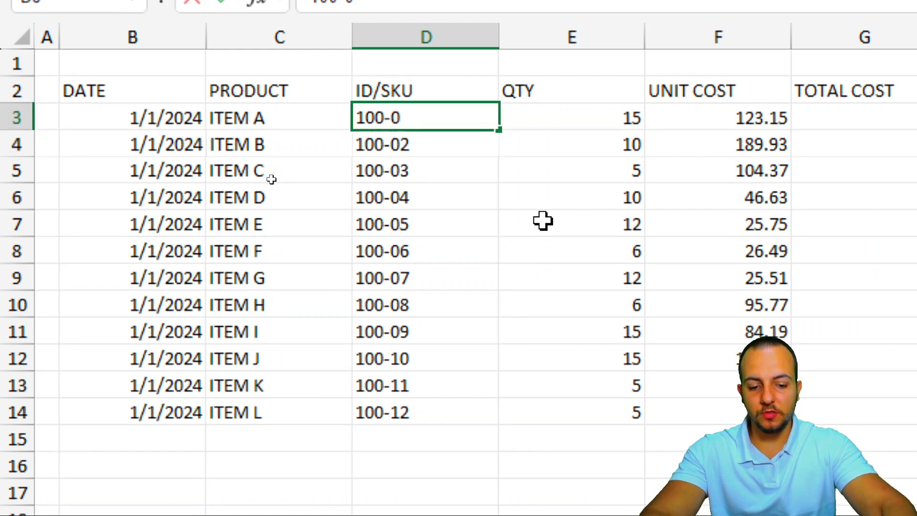
text(0)
key(Return)
key(F2)
key(BackSpace)
key(BackSpace)
text(10)
key(Return)
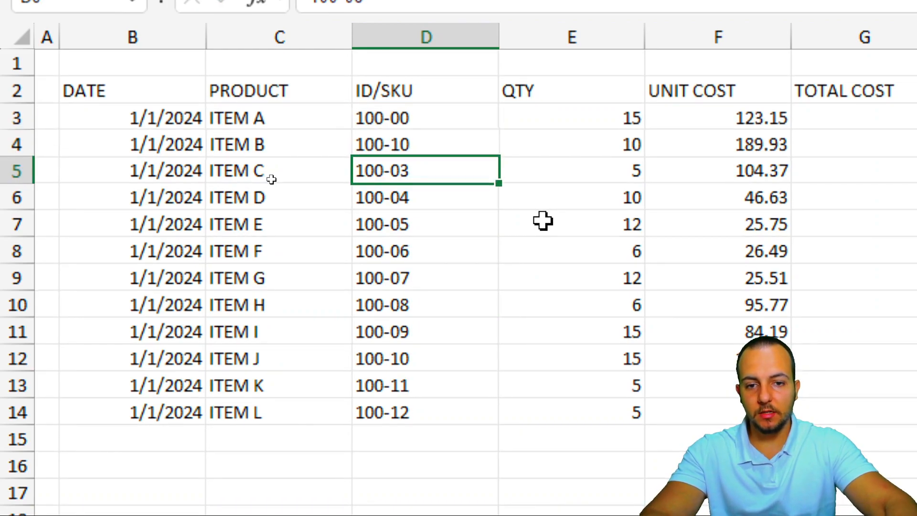
Clear the old codes below D4 and fill the ID/SKU series from 100-00 and 100-10 down to D14
key(ctrl+z)
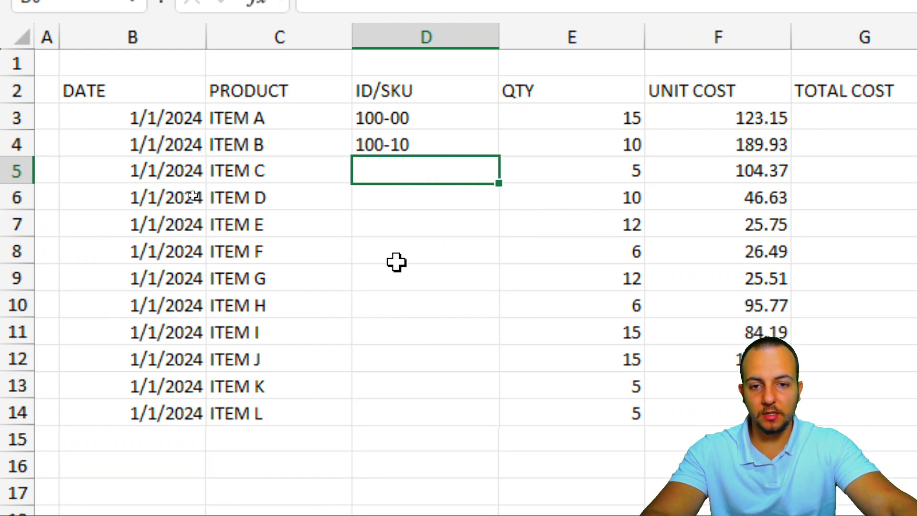
drag(467, 113, 468, 144)
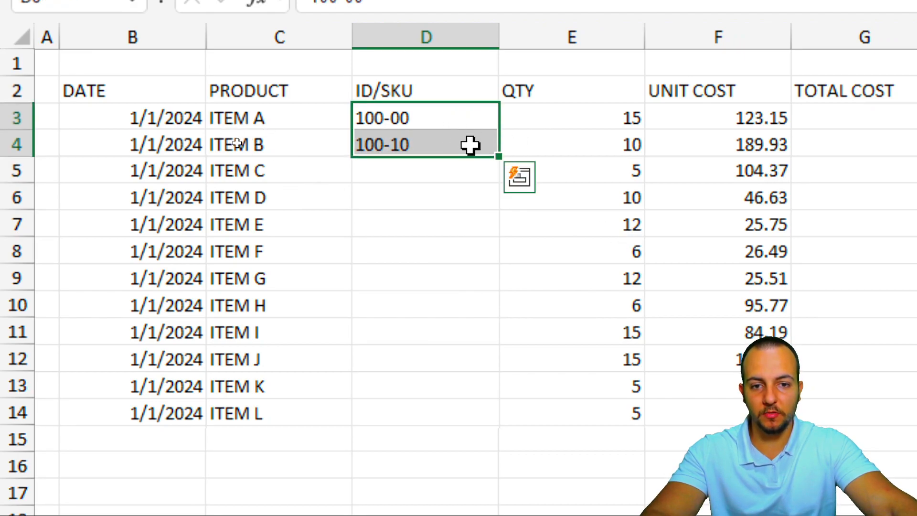
drag(503, 157, 466, 421)
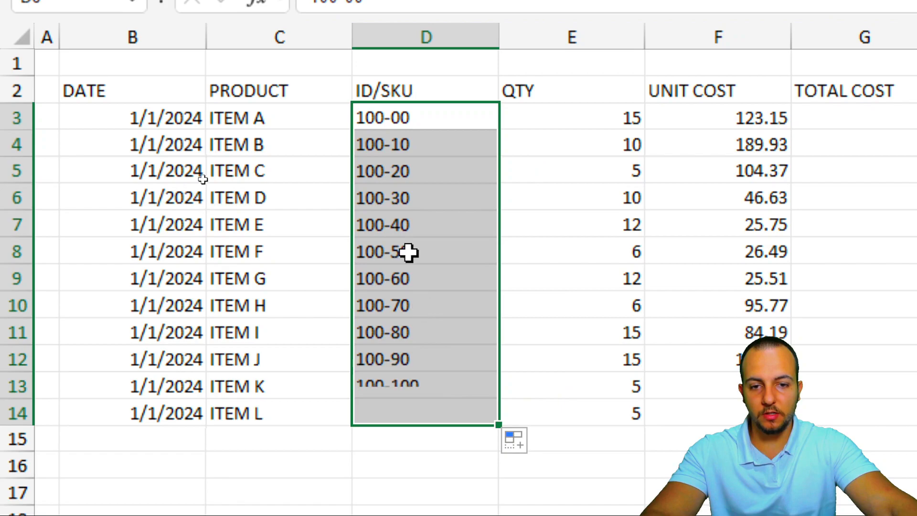
click(426, 179)
click(425, 197)
click(417, 230)
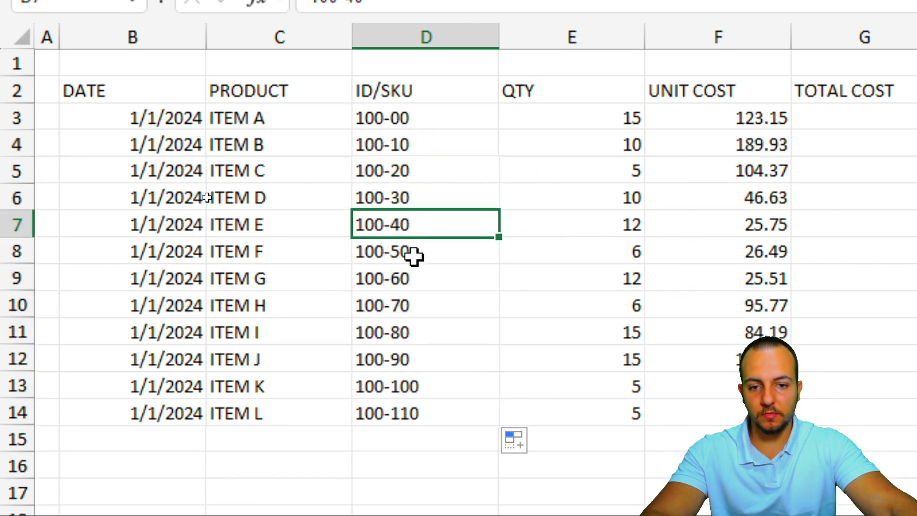
click(415, 257)
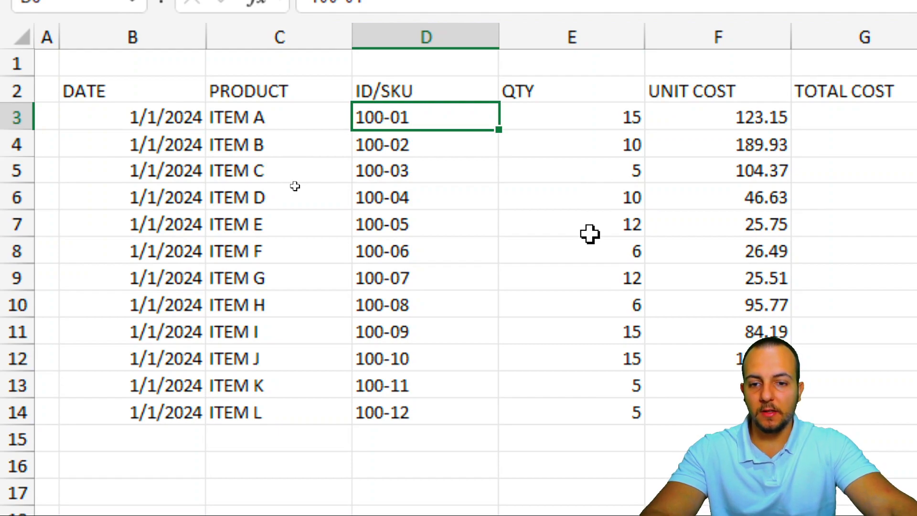
Start a formula in G3, browse the suggested SUM functions such as SUMPRODUCT and SUMSQ, and remove SUM again
click(889, 121)
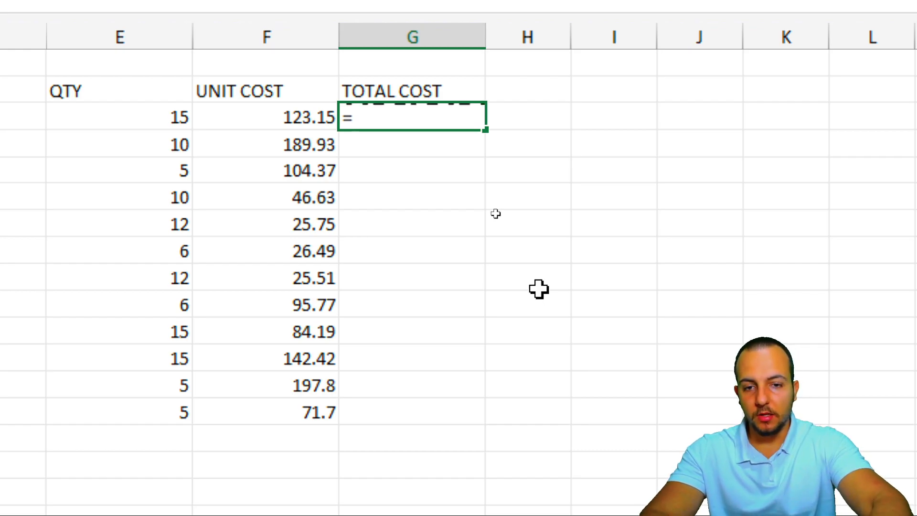
text(SUM)
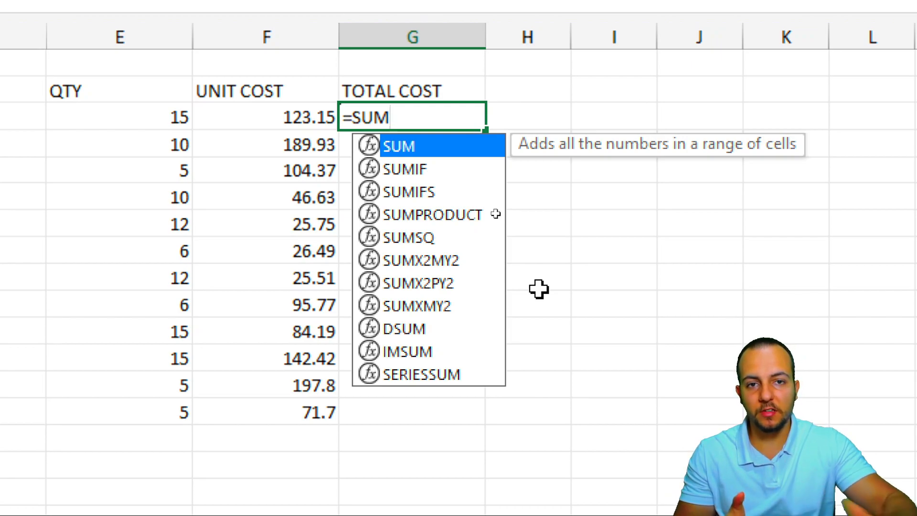
click(413, 178)
click(426, 195)
click(442, 213)
click(425, 261)
click(425, 243)
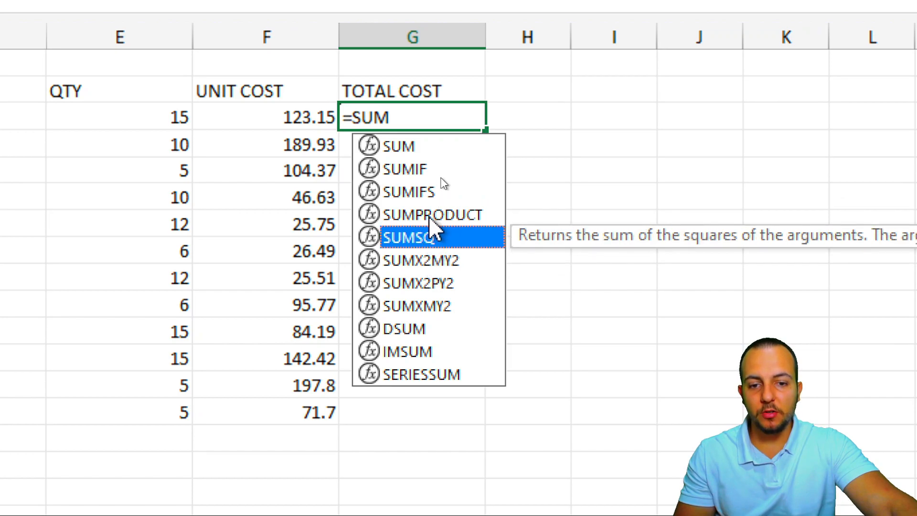
click(430, 215)
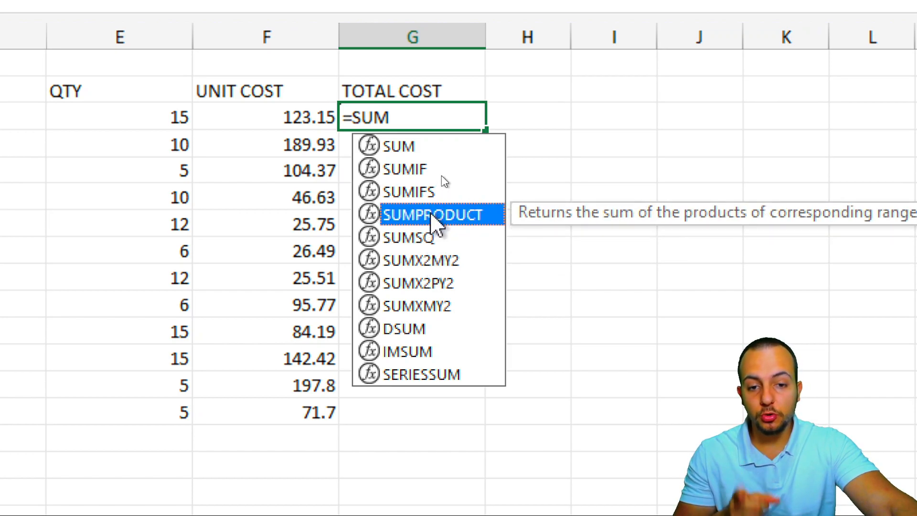
click(425, 238)
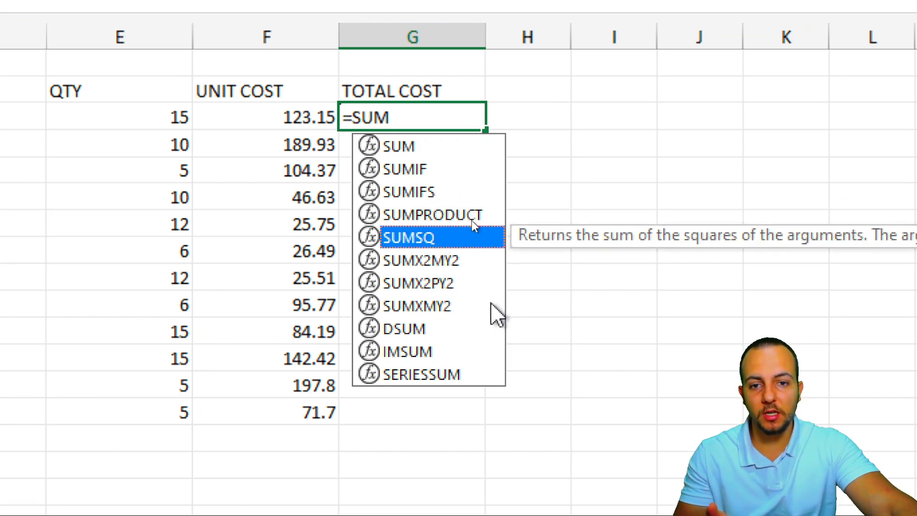
click(392, 117)
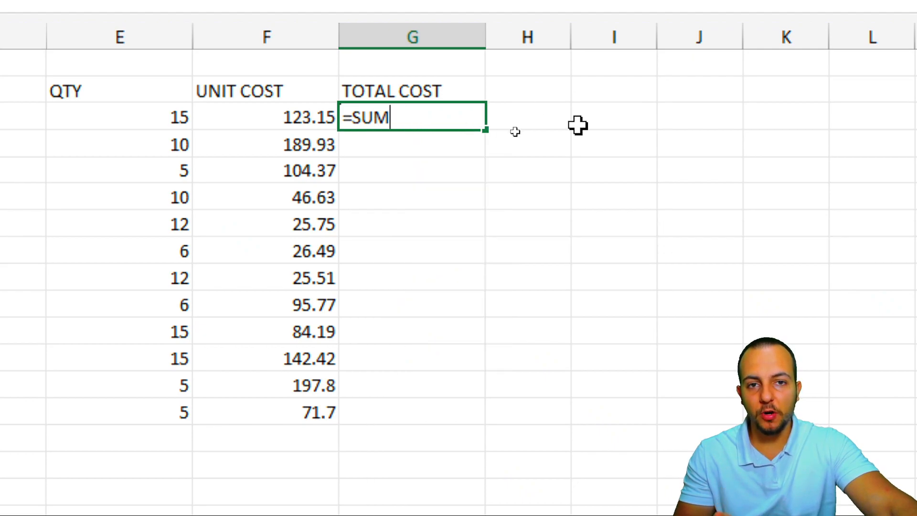
key(BackSpace)
key(BackSpace)
key(BackSpace)
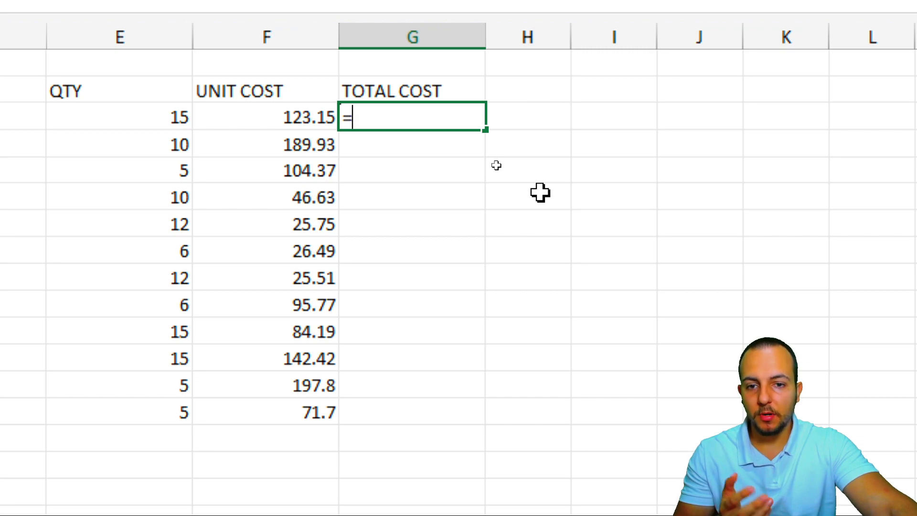
Try a TOTAL COST formula in G3 that multiplies F3 by E3 and F7, and clear it back to the equals sign
click(279, 113)
text(*)
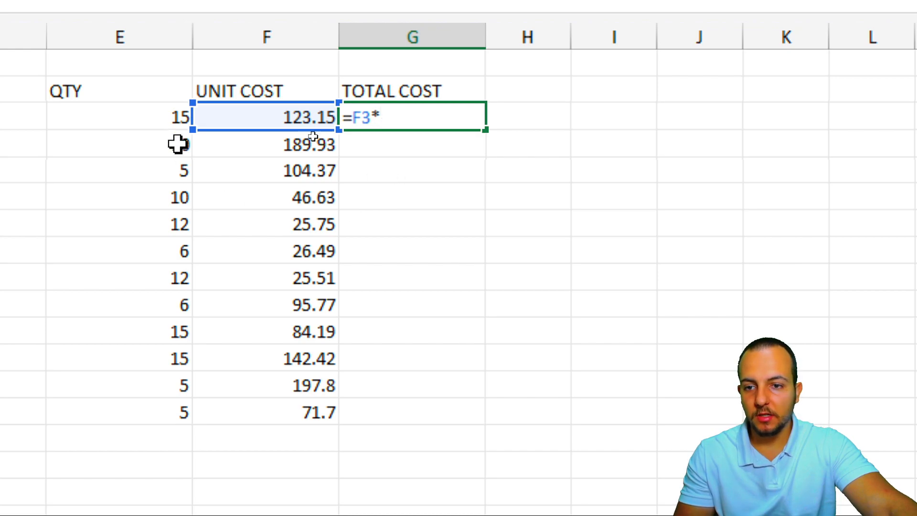
click(147, 116)
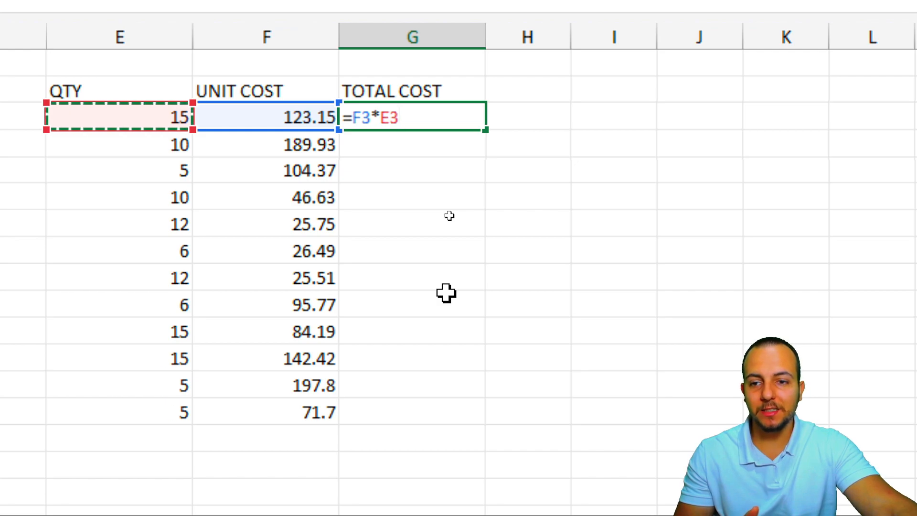
text(*)
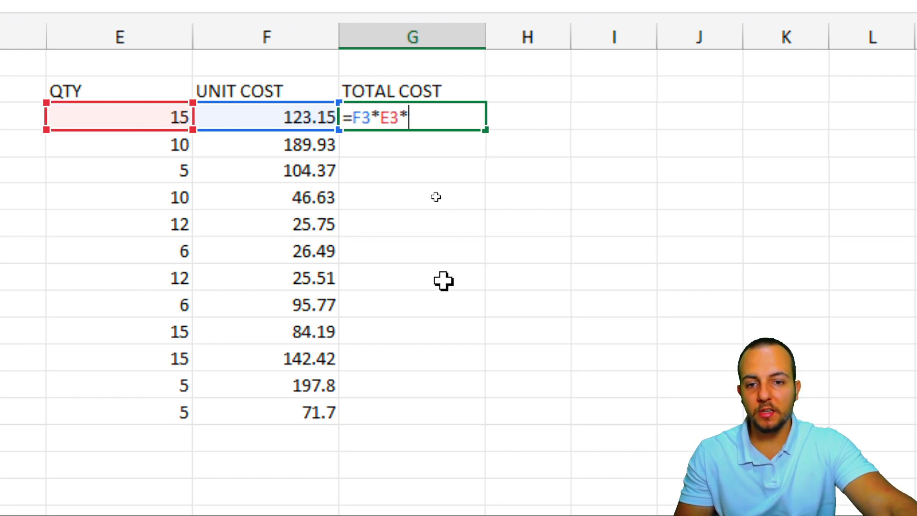
click(303, 221)
text(*)
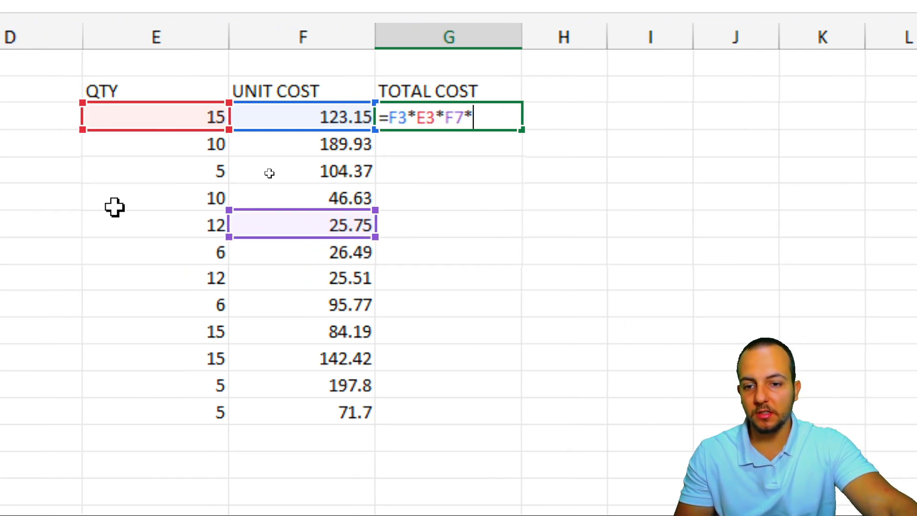
click(80, 220)
key(BackSpace)
key(BackSpace)
key(BackSpace)
key(BackSpace)
key(BackSpace)
key(BackSpace)
key(BackSpace)
key(BackSpace)
key(BackSpace)
key(BackSpace)
key(BackSpace)
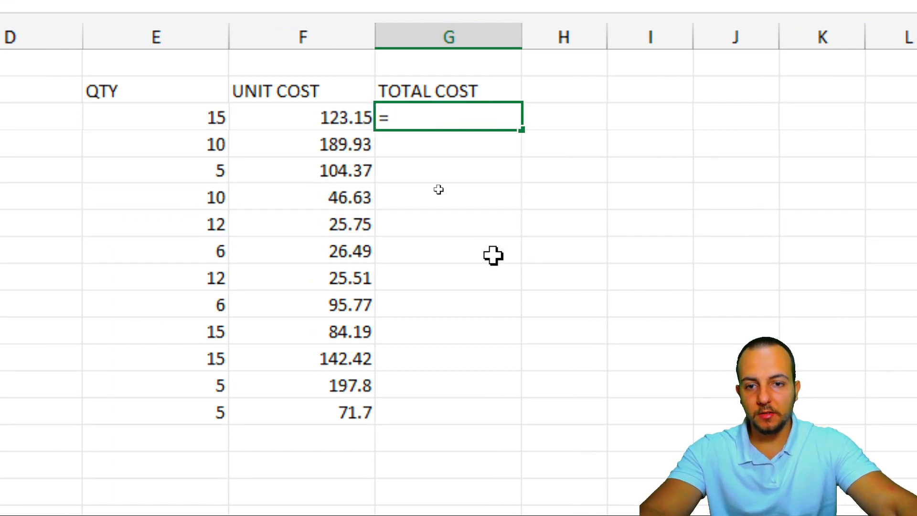
Enter the formula =E3*F3 in cell G3 to calculate ITEM A's total cost
click(200, 119)
text(*)
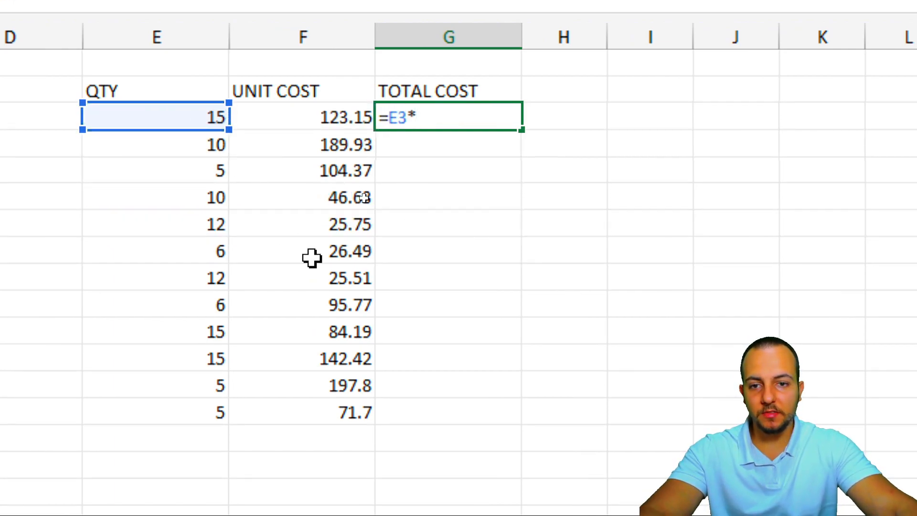
click(300, 125)
key(Return)
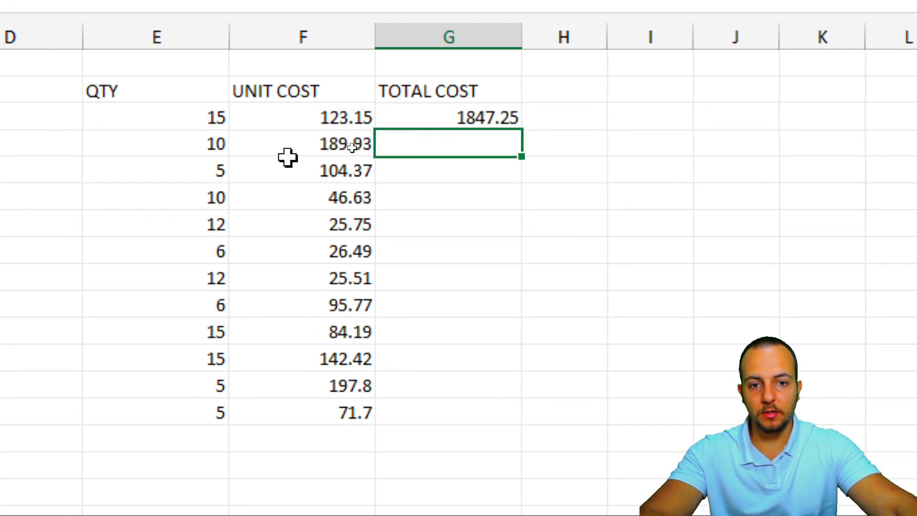
Fill the TOTAL COST formula from G3 down through G14 for the remaining products
click(446, 120)
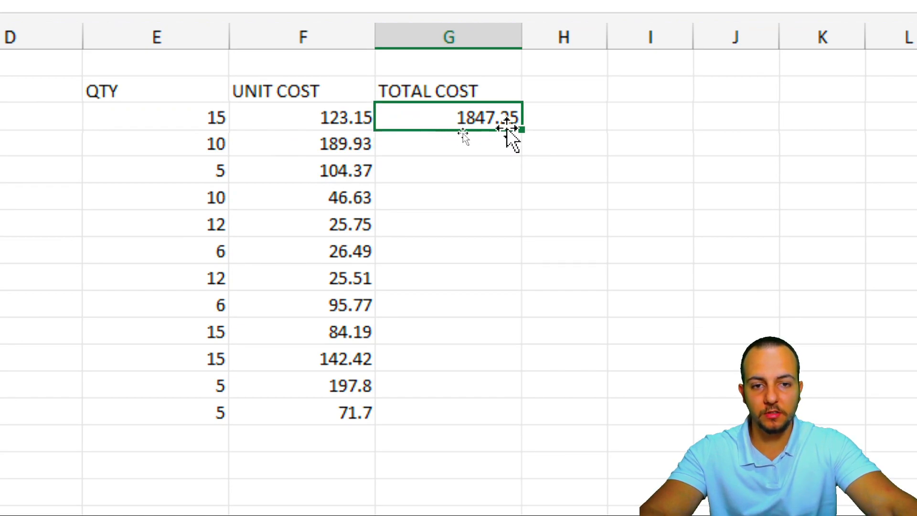
click(461, 152)
click(460, 196)
click(461, 225)
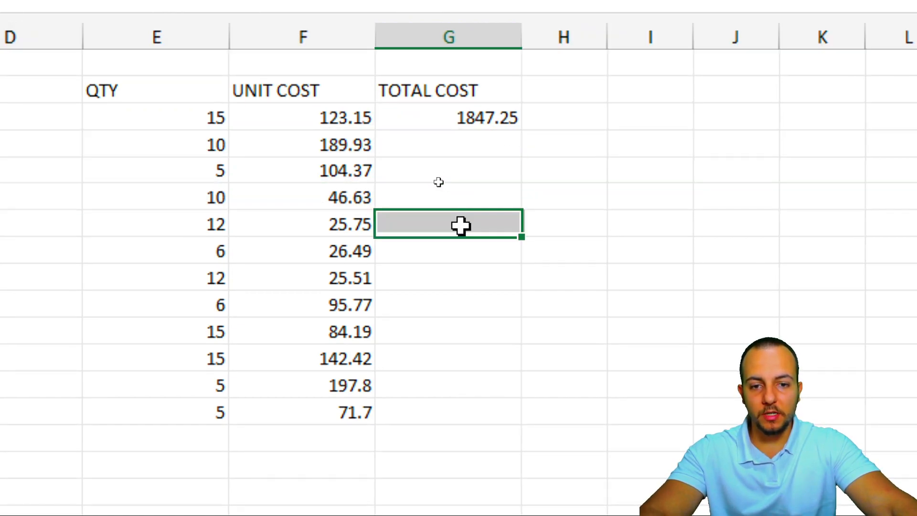
click(457, 145)
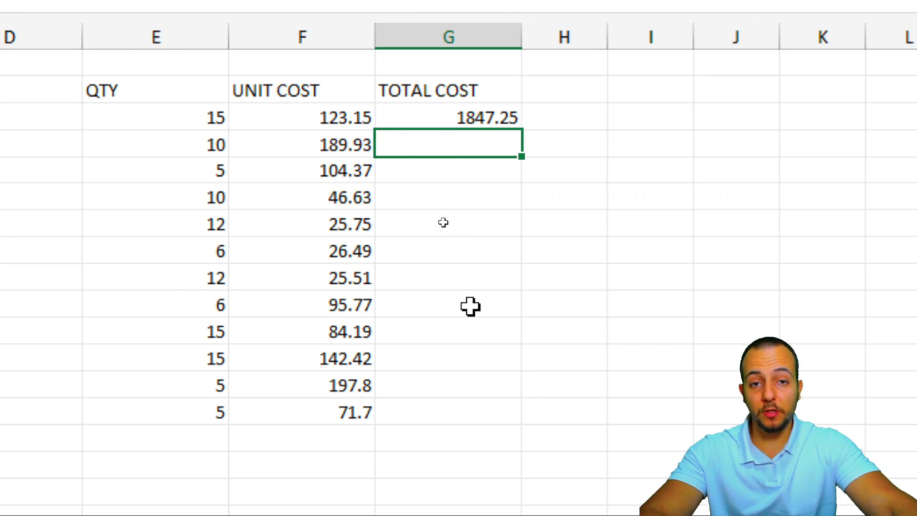
click(487, 120)
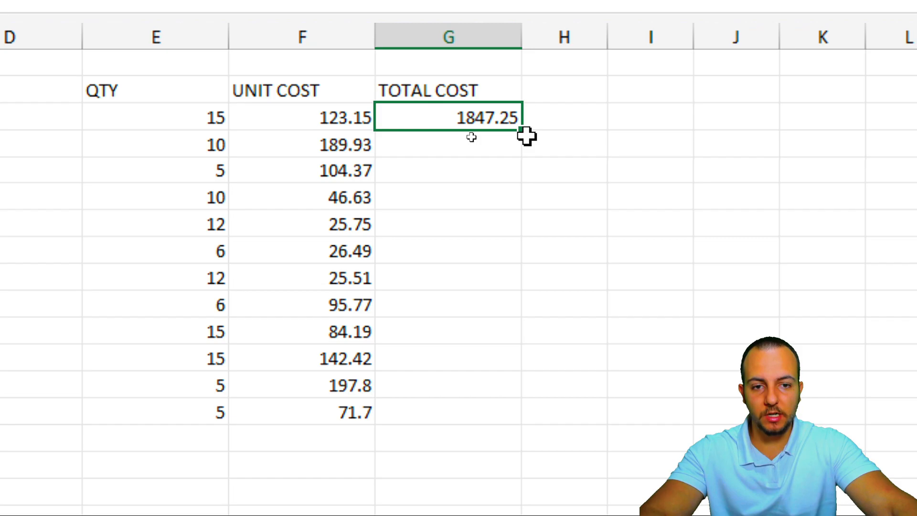
drag(519, 135, 506, 415)
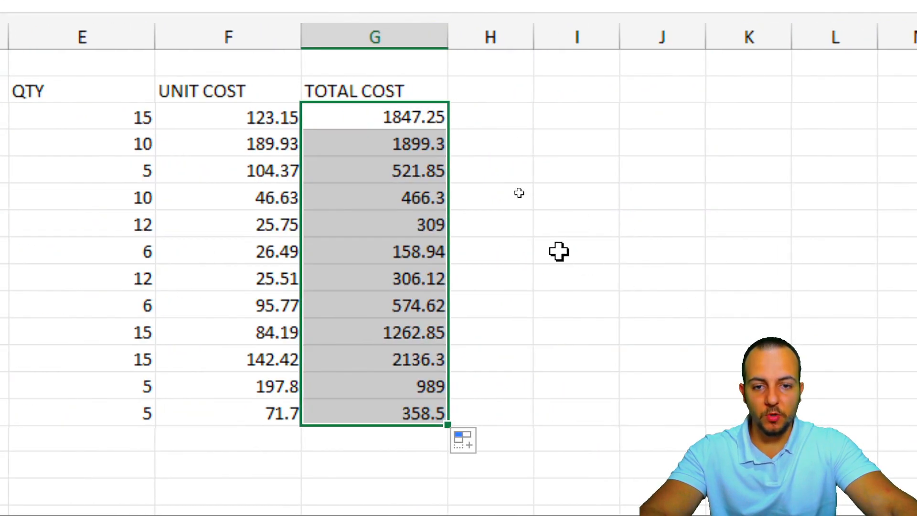
Check the filled TOTAL COST formulas in column G, inspecting the cell references in G8 and moving down to G14
click(428, 150)
click(429, 205)
click(389, 243)
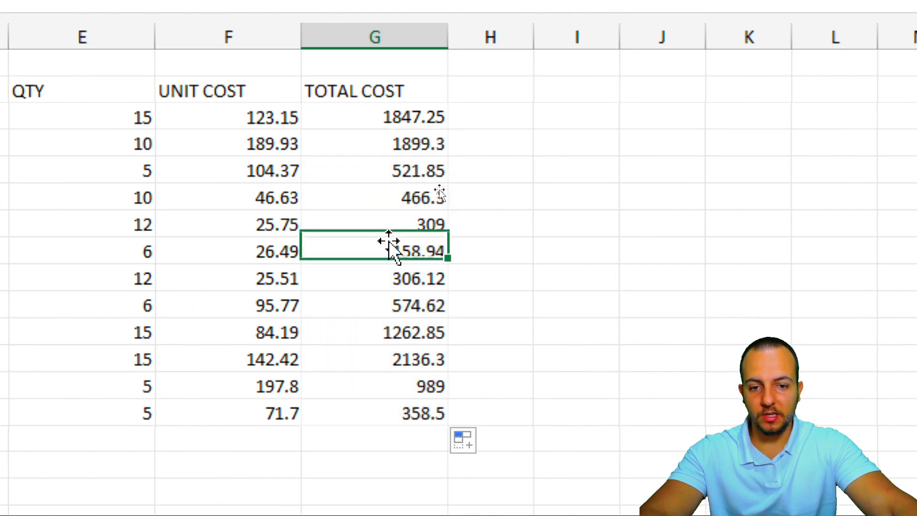
key(F2)
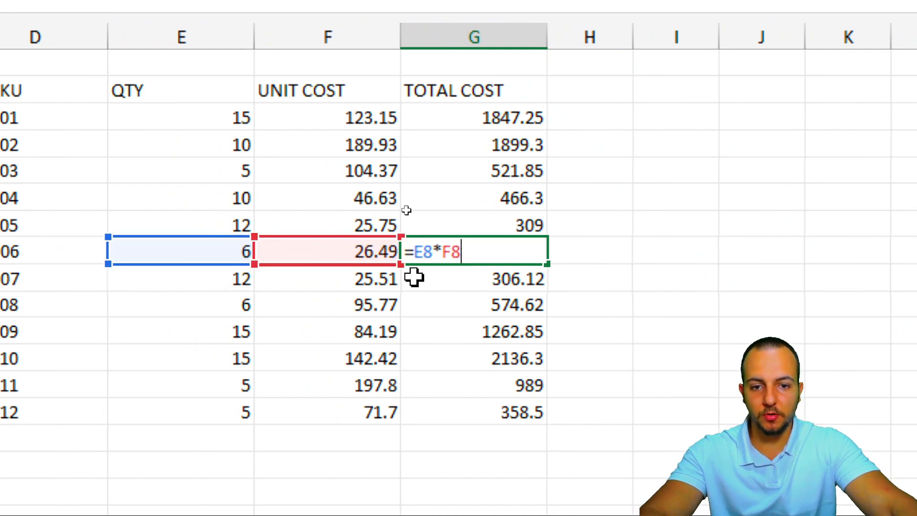
key(Escape)
key(Down)
key(Down)
key(Down)
key(Down)
key(Down)
key(Down)
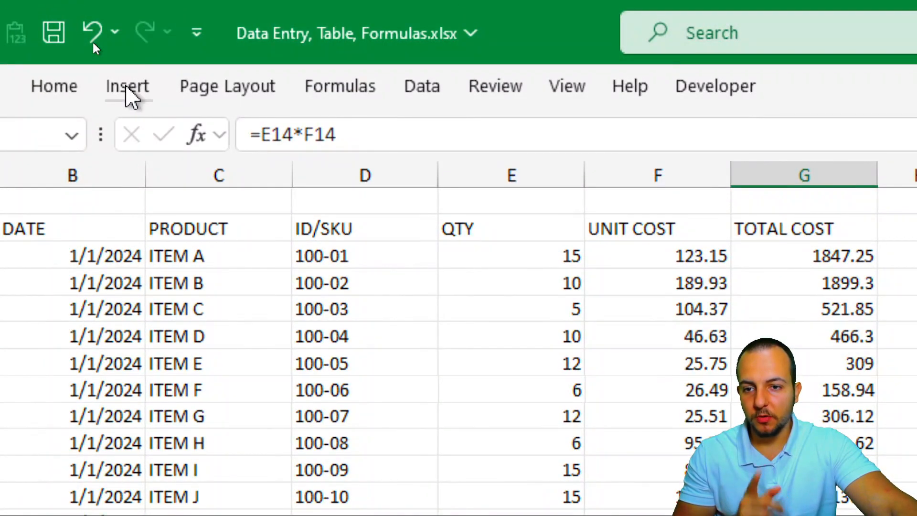
click(130, 90)
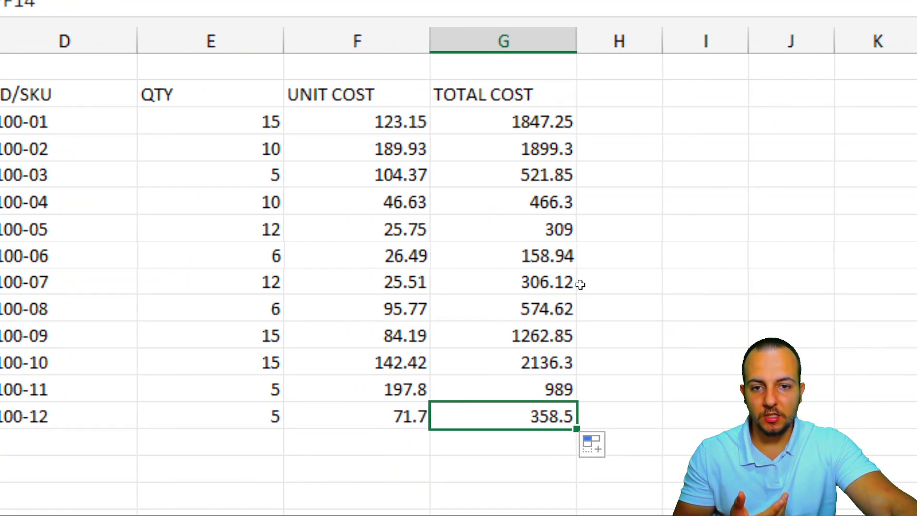
Apply the Accounting Number Format in dollars to the UNIT COST and TOTAL COST values in F3:G14
drag(415, 124, 499, 402)
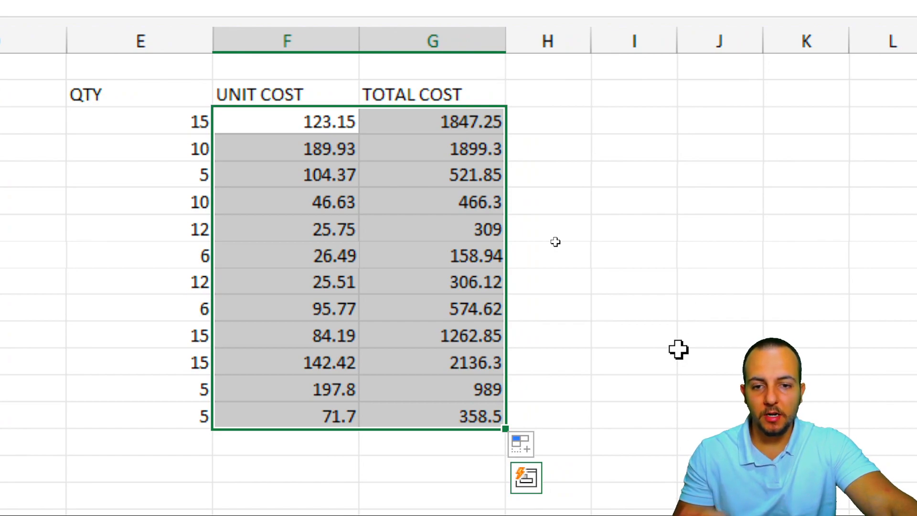
key(ctrl+2)
drag(534, 181, 736, 142)
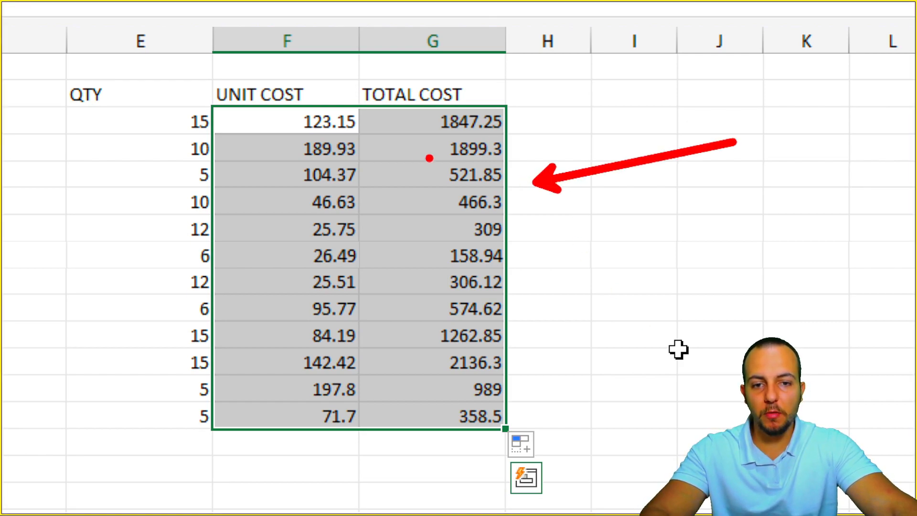
mouse_move(620, 75)
mouse_down()
mouse_move(570, 91)
mouse_move(518, 137)
mouse_up()
drag(592, 52, 593, 98)
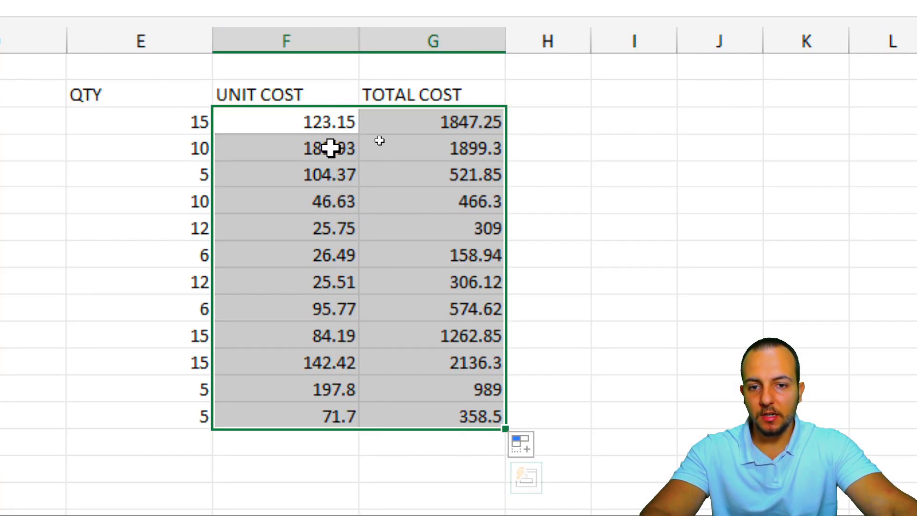
drag(332, 123, 428, 447)
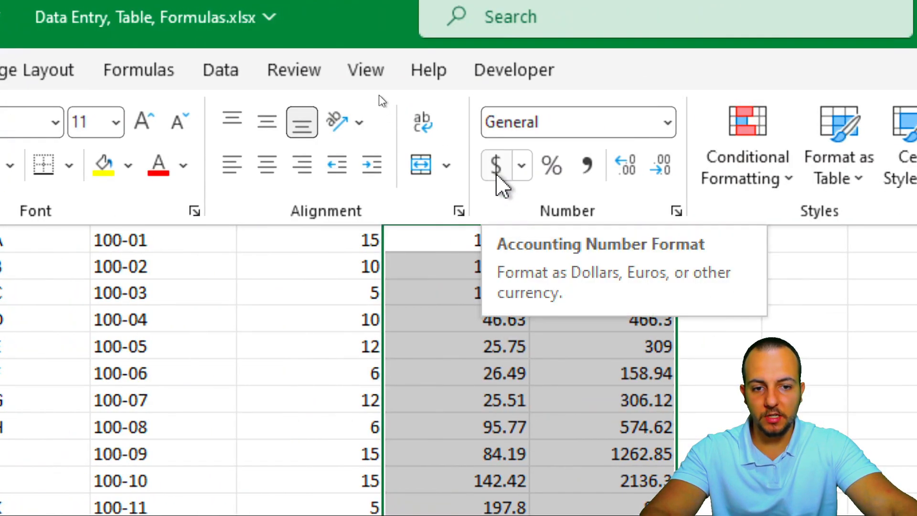
click(497, 168)
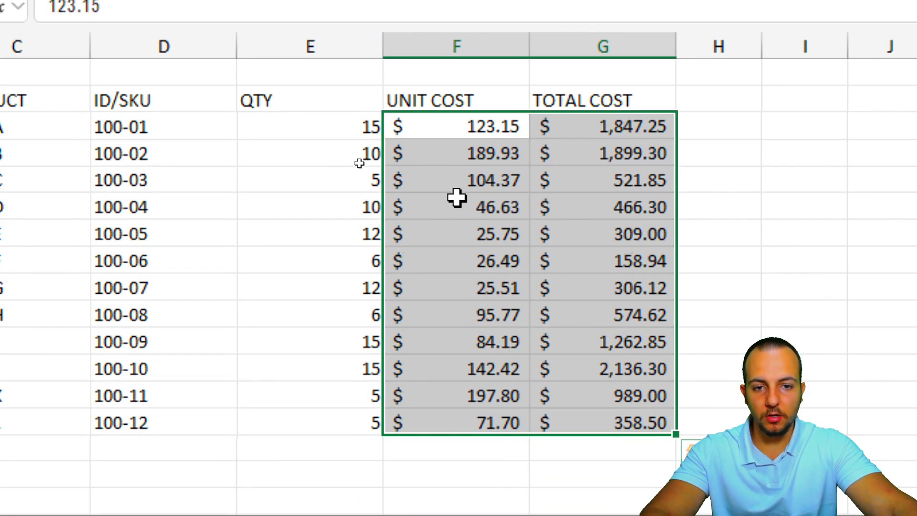
click(17, 210)
click(164, 210)
click(231, 282)
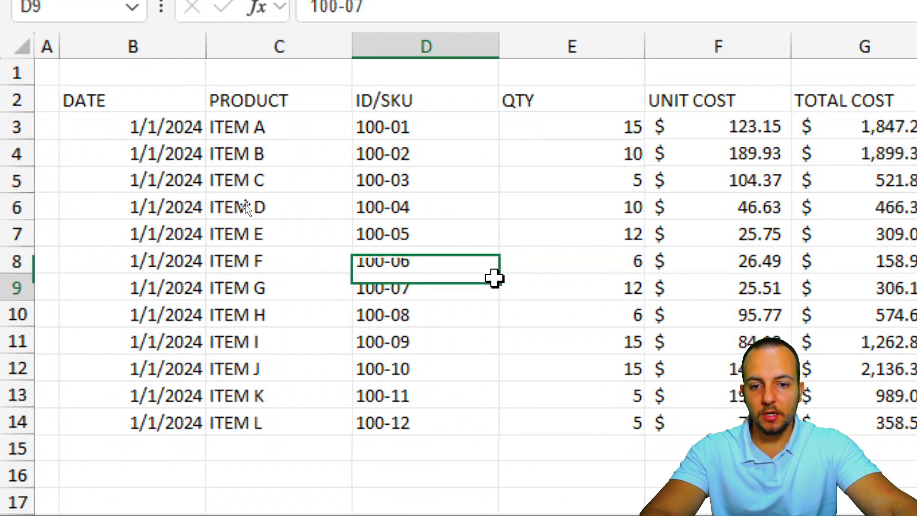
click(28, 287)
click(325, 149)
click(571, 313)
click(268, 271)
click(571, 180)
click(567, 314)
Convert the data range B2:G14 into a table, keeping the option that the table has headers
click(279, 314)
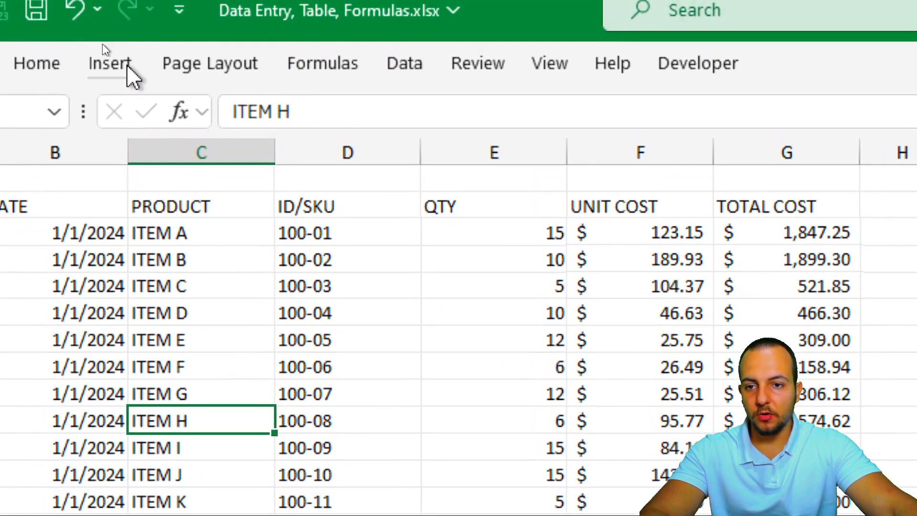
click(126, 67)
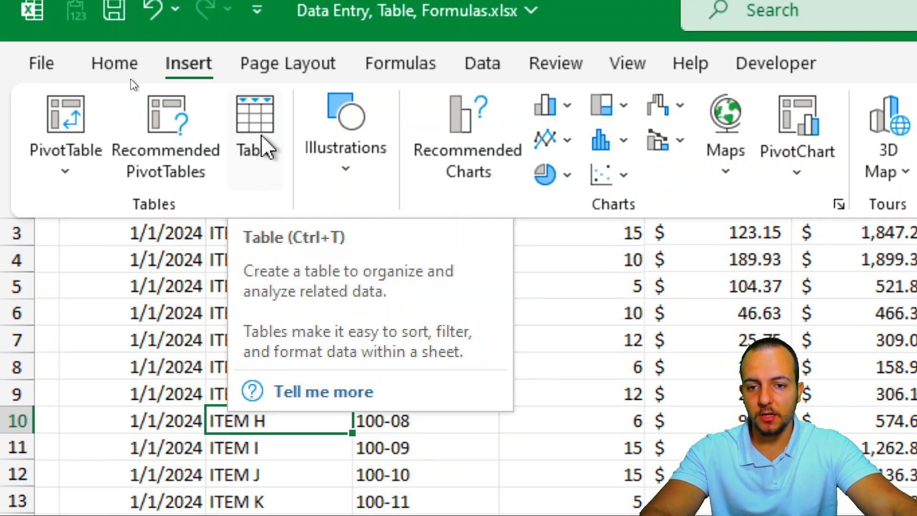
click(262, 144)
drag(467, 358, 379, 210)
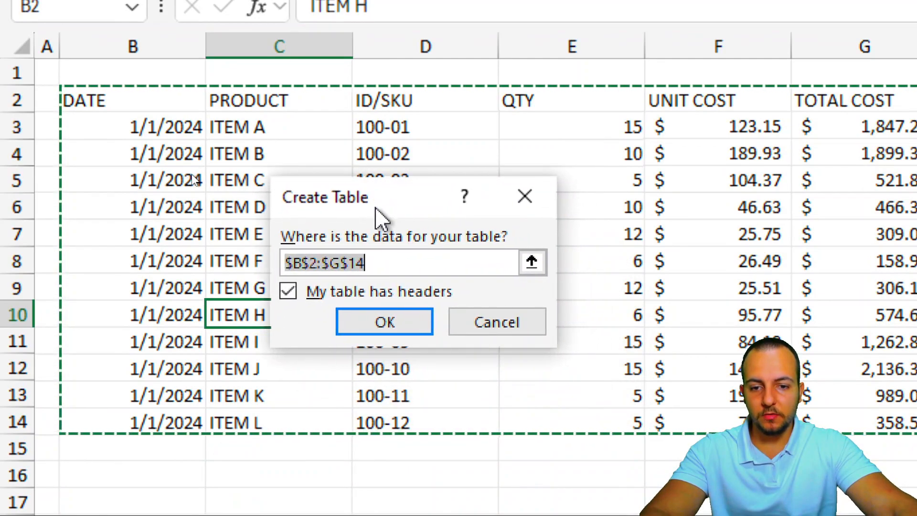
click(320, 293)
click(320, 292)
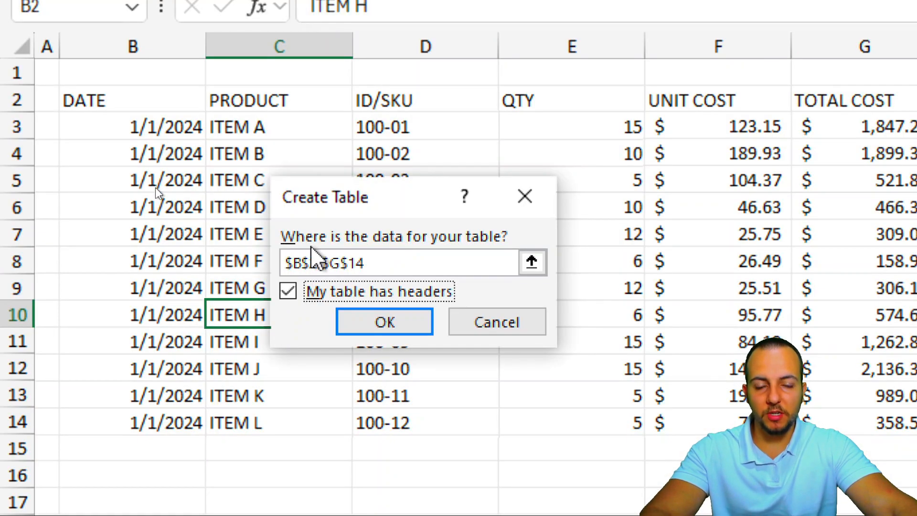
click(395, 321)
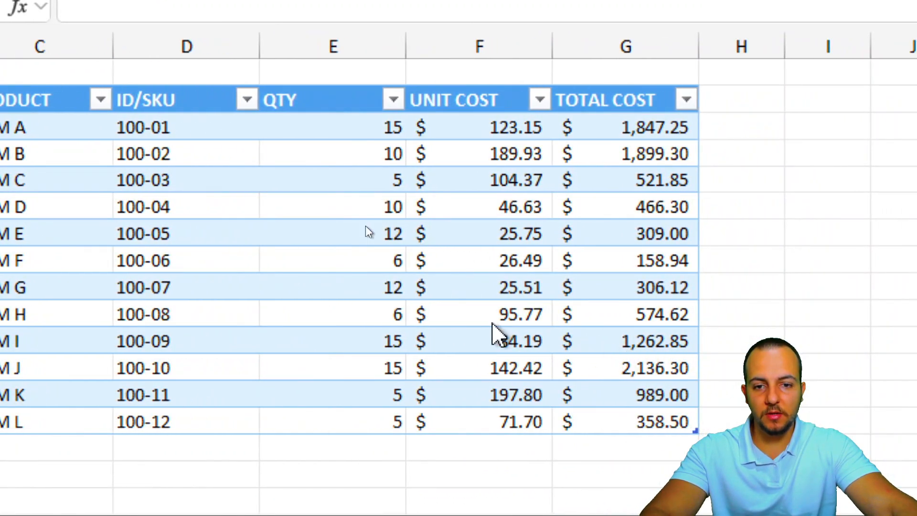
Apply the Gold, Table Style Medium 12 style to the product table
key(ctrl+a)
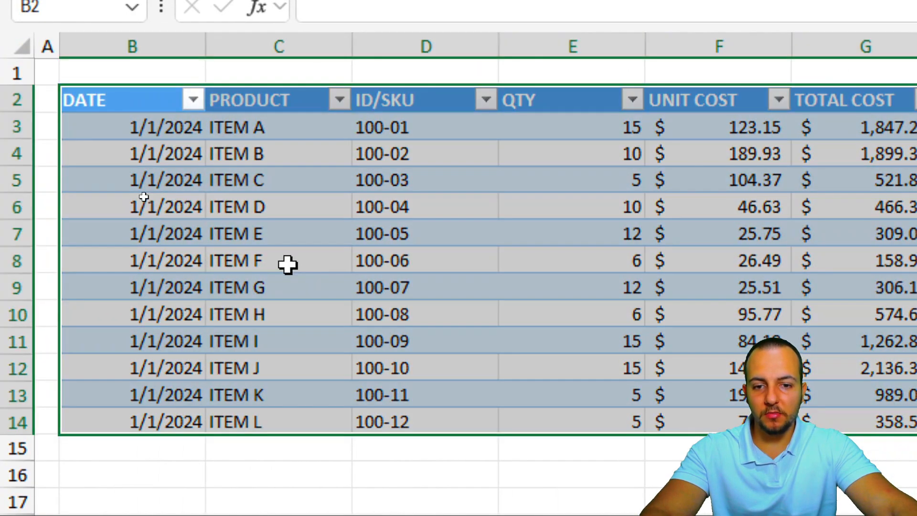
click(289, 264)
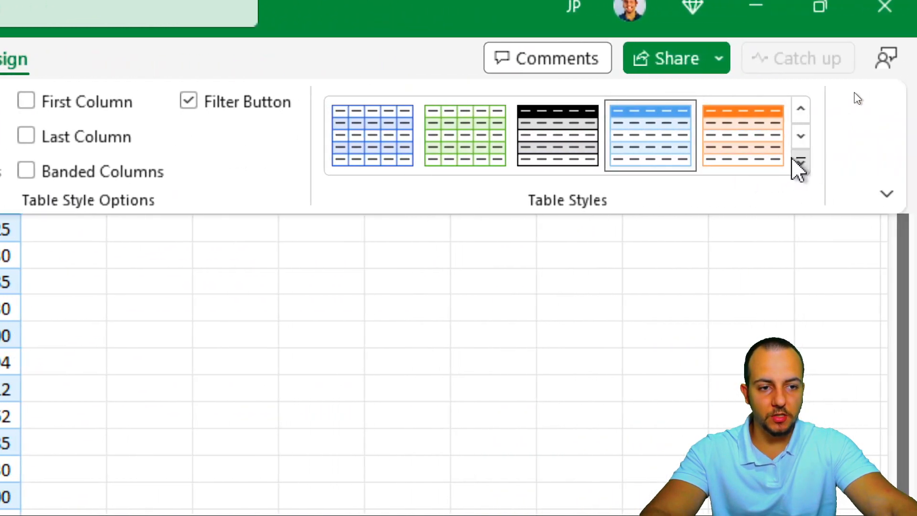
click(808, 165)
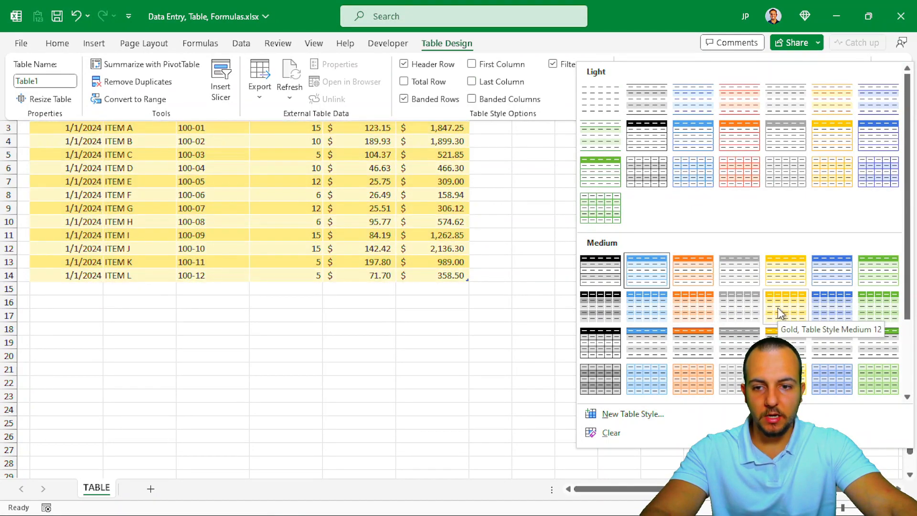
click(779, 308)
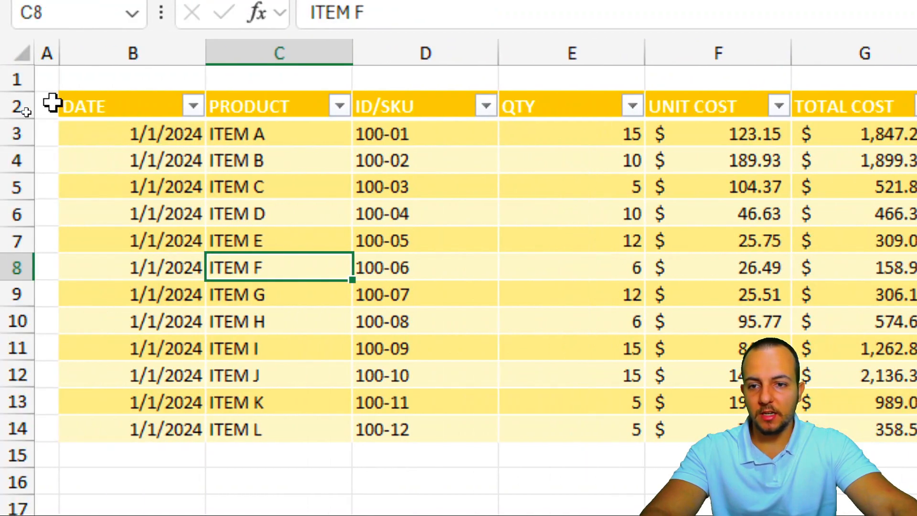
Set the font color of the table's header row from DATE to TOTAL COST to black
drag(76, 106, 883, 111)
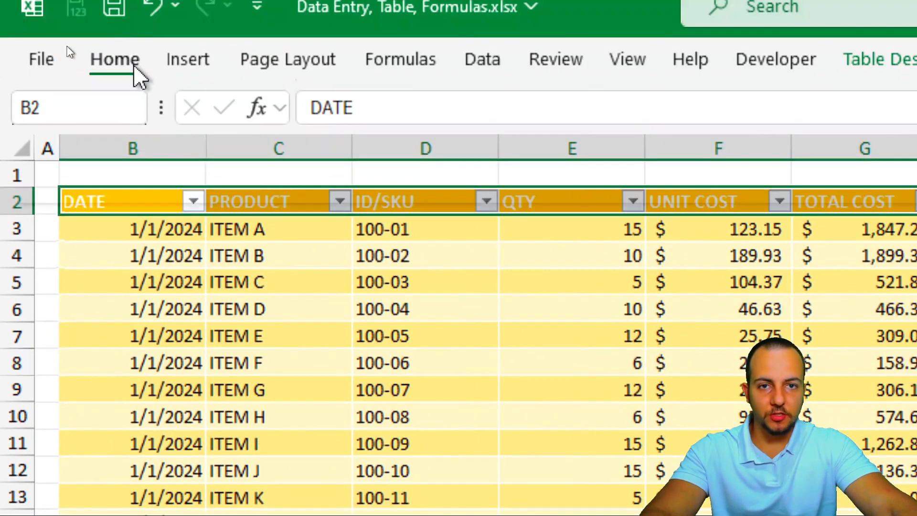
click(135, 67)
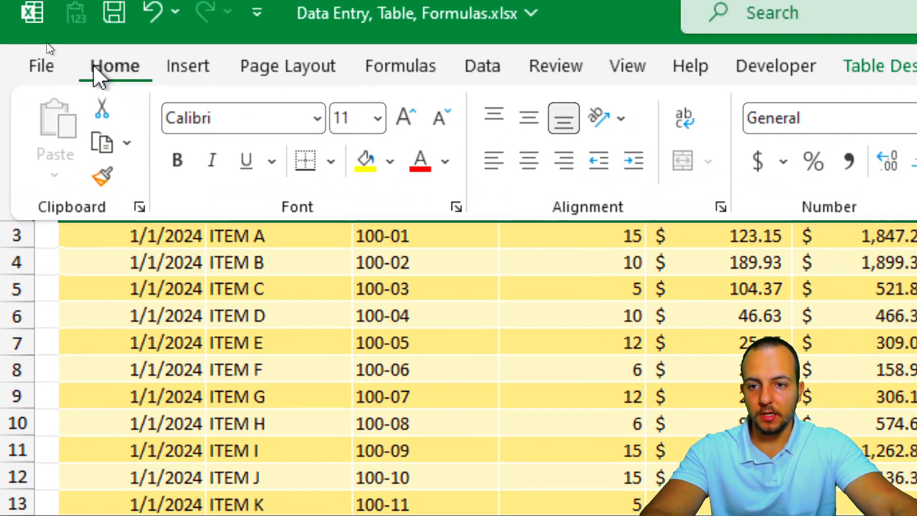
click(445, 165)
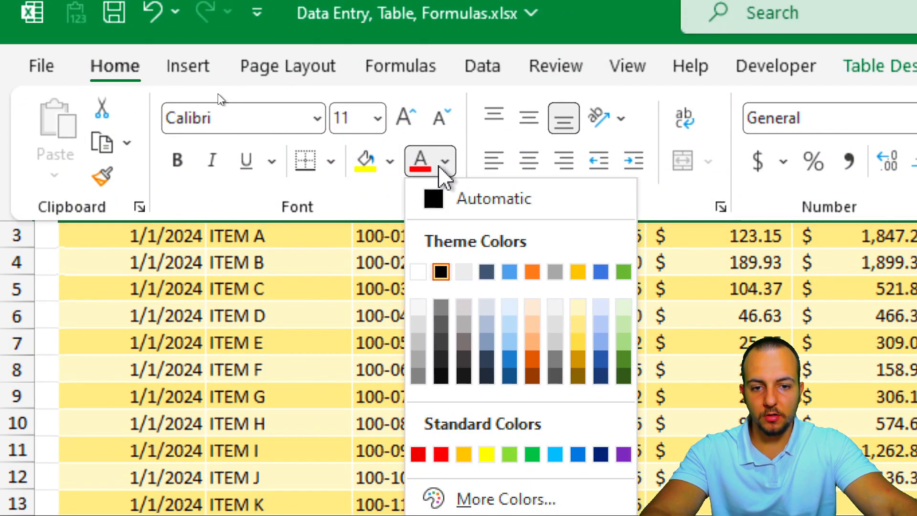
click(454, 219)
key(ctrl+F1)
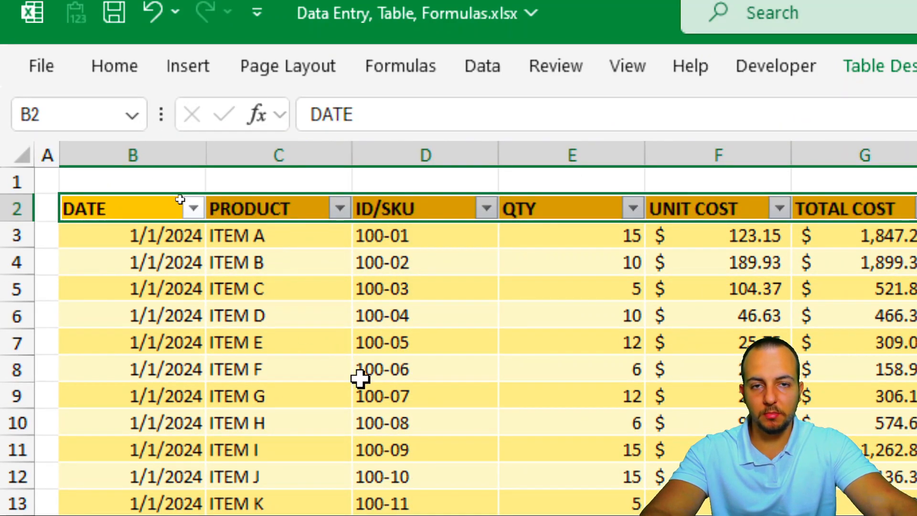
Center the contents of the whole table, headers included, both vertically and horizontally
drag(144, 213, 760, 450)
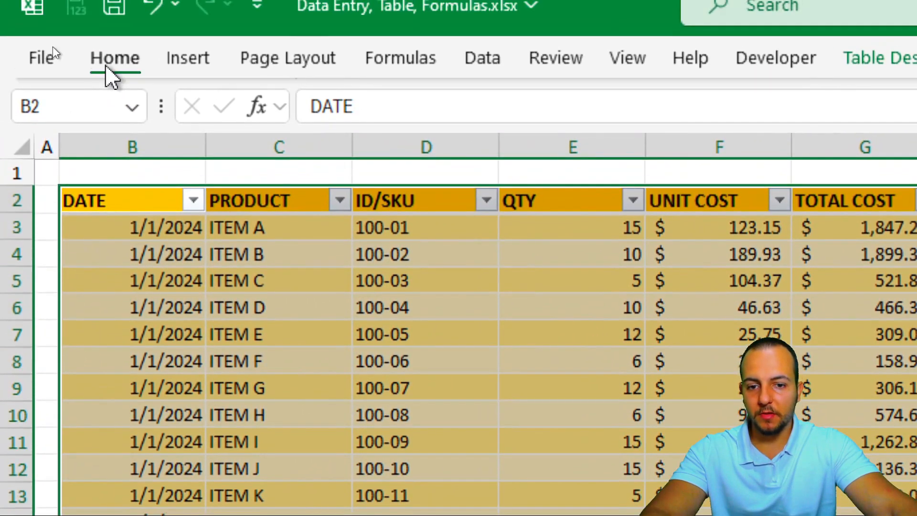
click(109, 62)
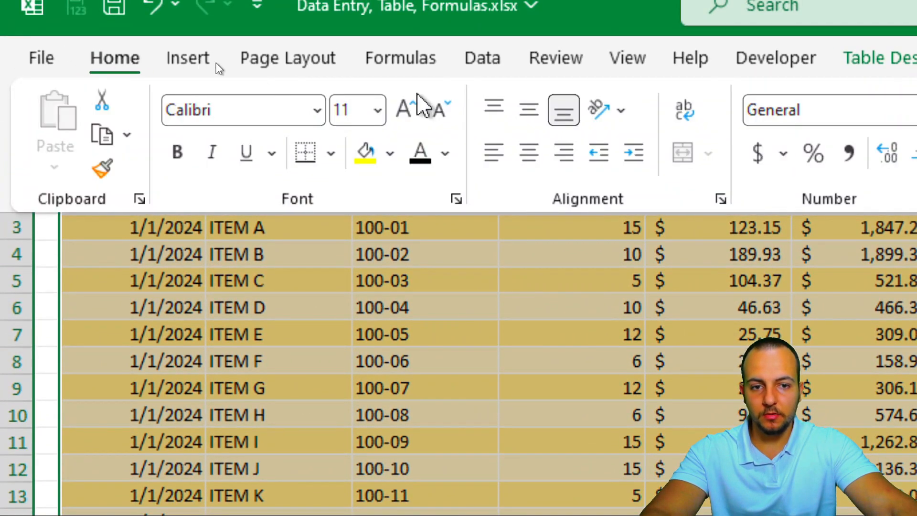
click(532, 120)
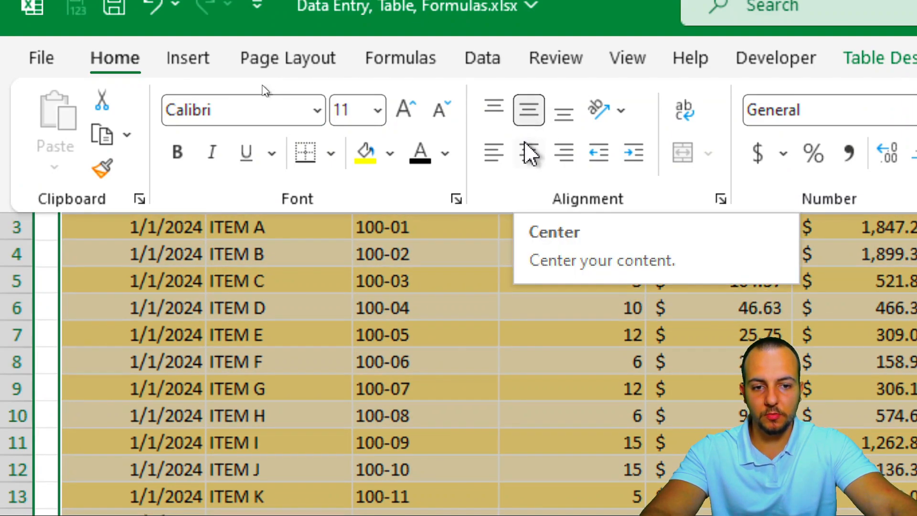
click(529, 152)
click(458, 340)
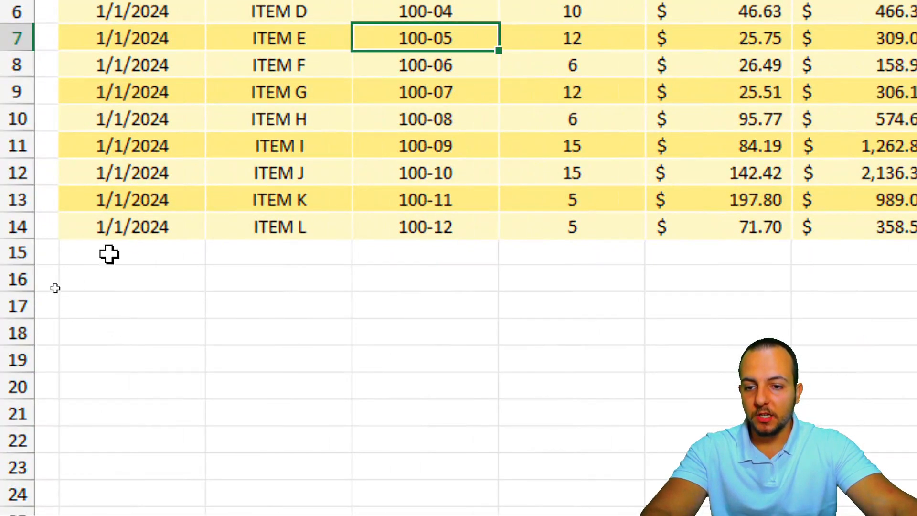
Extend the table with a new row by entering the date 01/02/2024 in B15
click(60, 288)
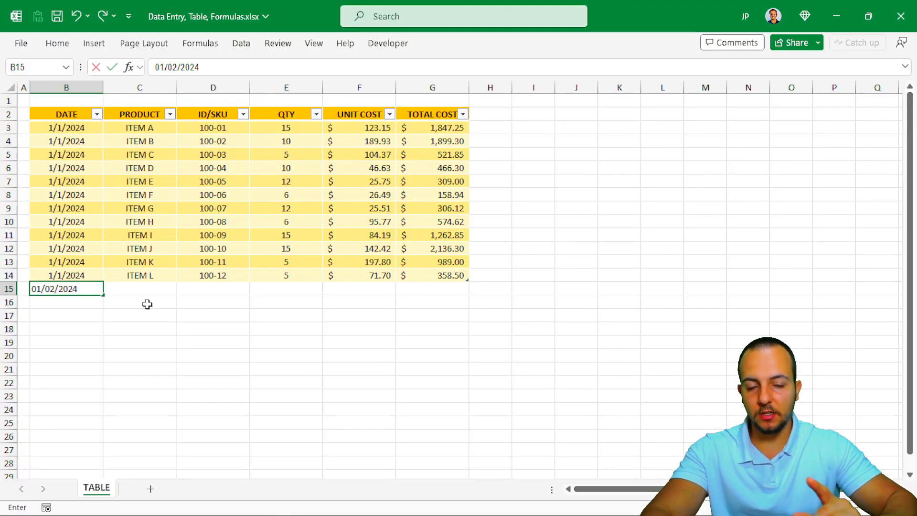
key(Return)
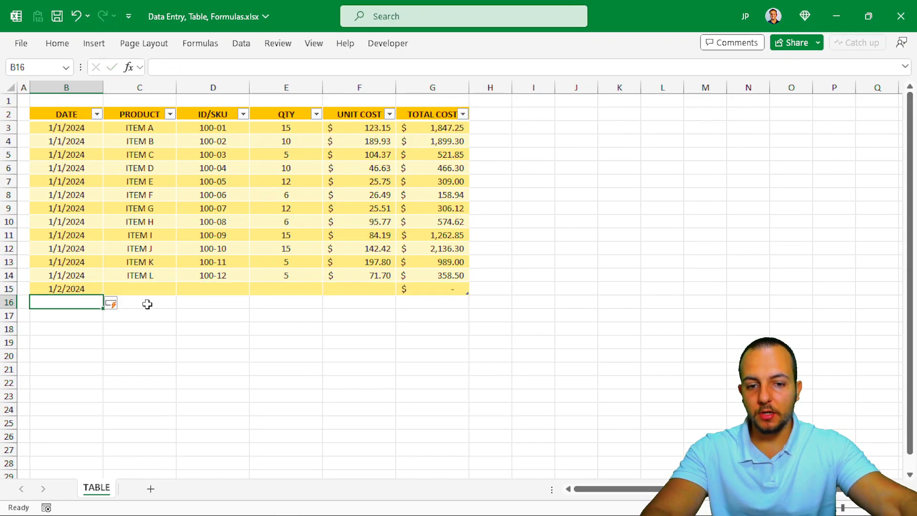
click(278, 280)
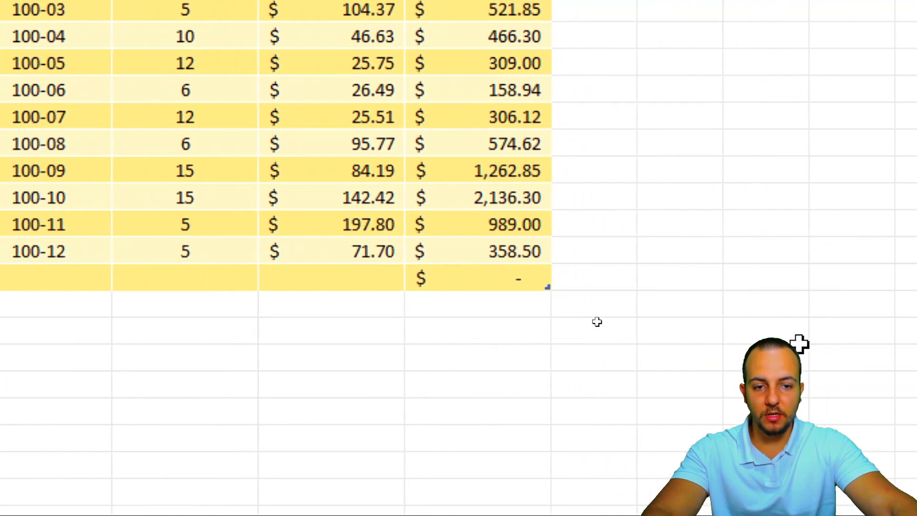
Examine the TOTAL COST formula in G15 and the cells of the new row 15
click(656, 280)
double_click(458, 281)
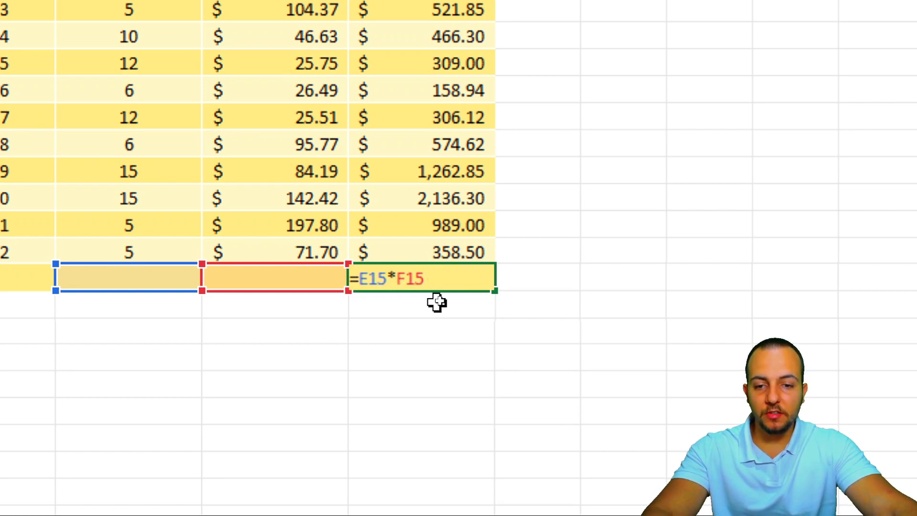
key(Escape)
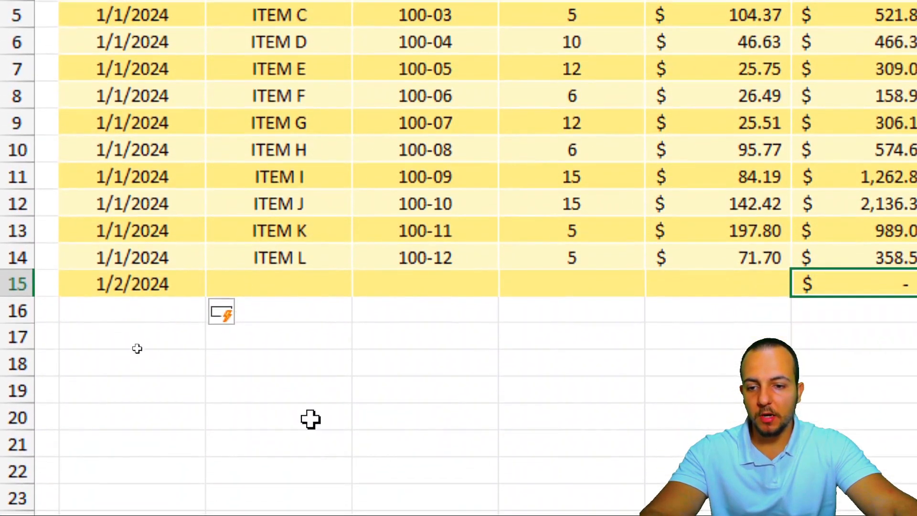
click(19, 284)
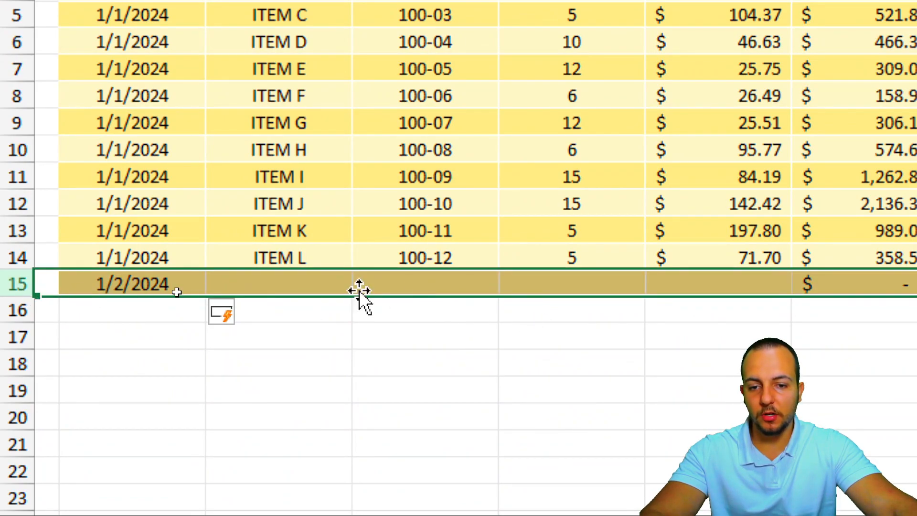
click(317, 282)
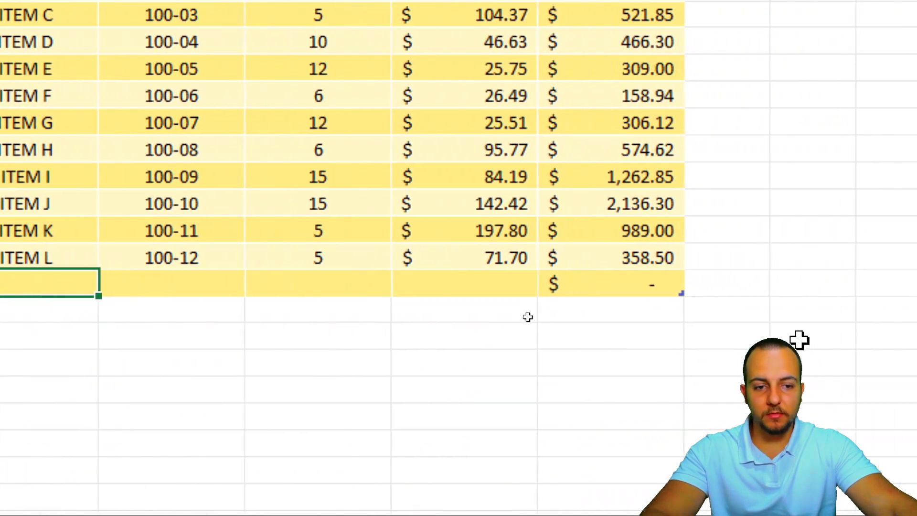
click(607, 284)
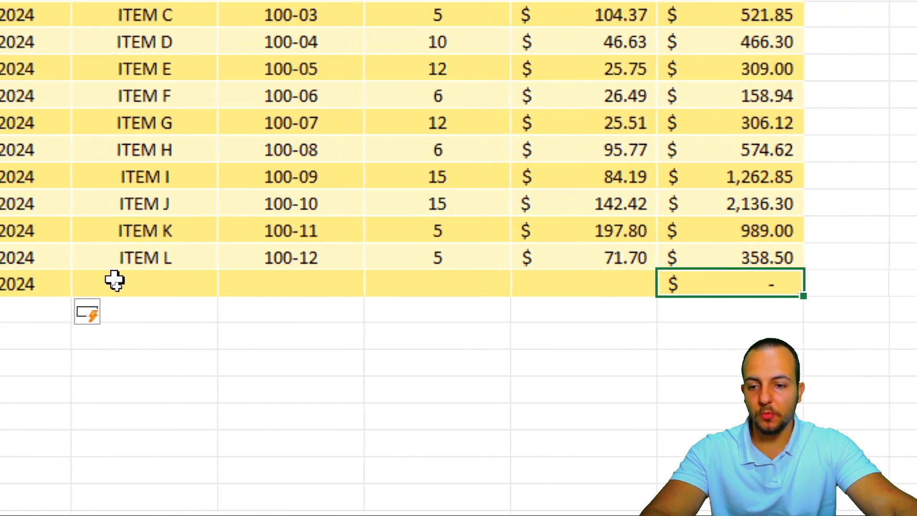
click(63, 284)
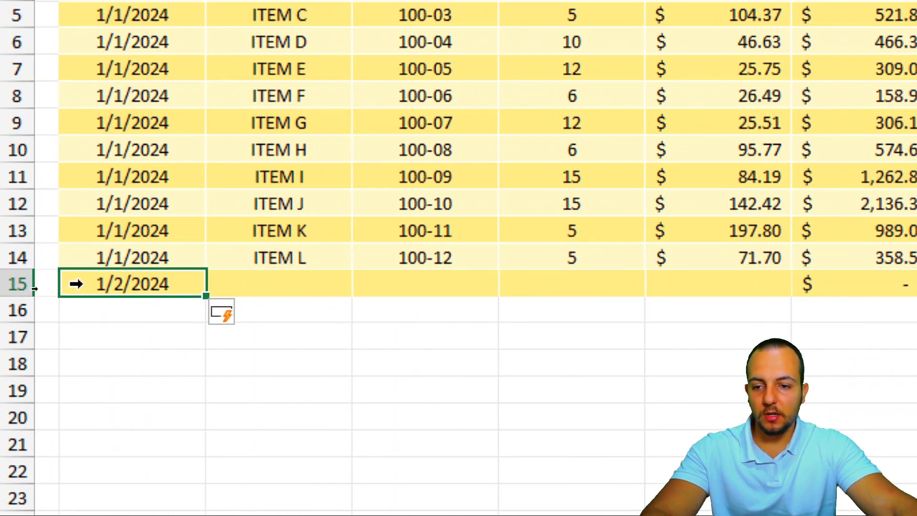
Delete the extra row 15 below the ITEM L row
click(13, 285)
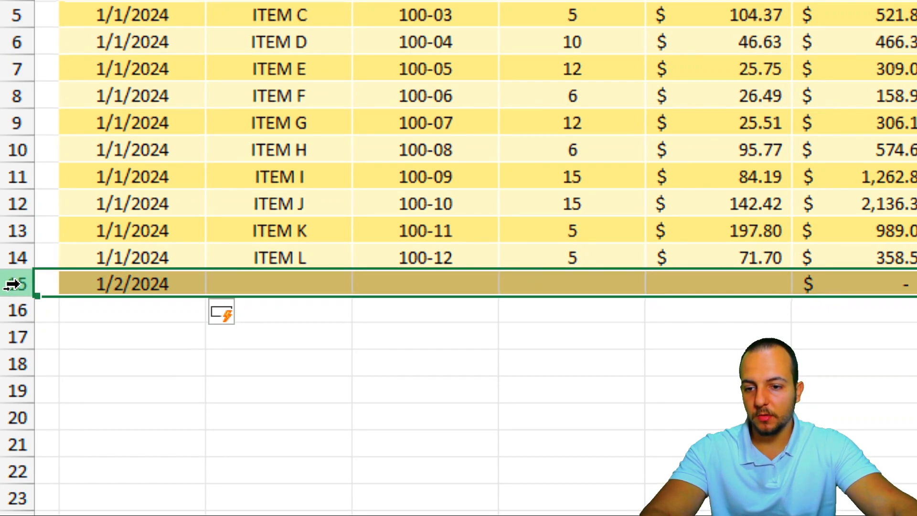
right_click(12, 284)
click(145, 76)
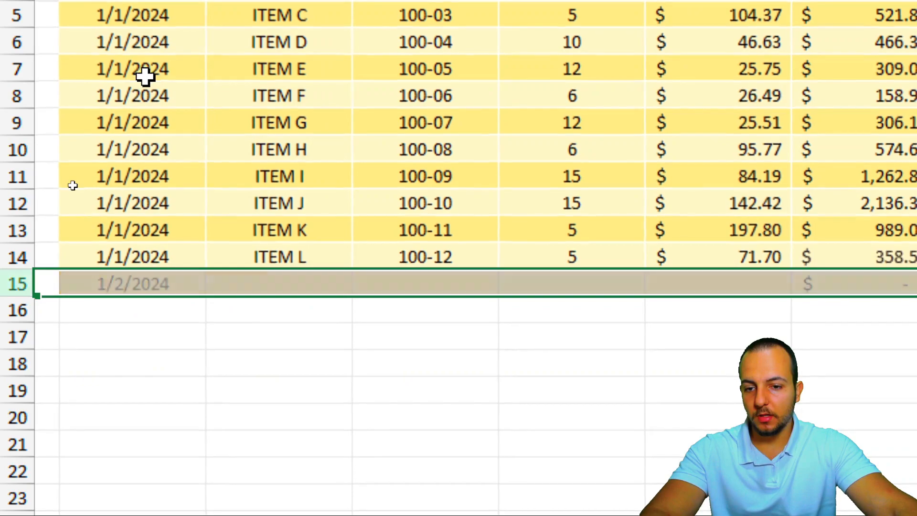
click(168, 147)
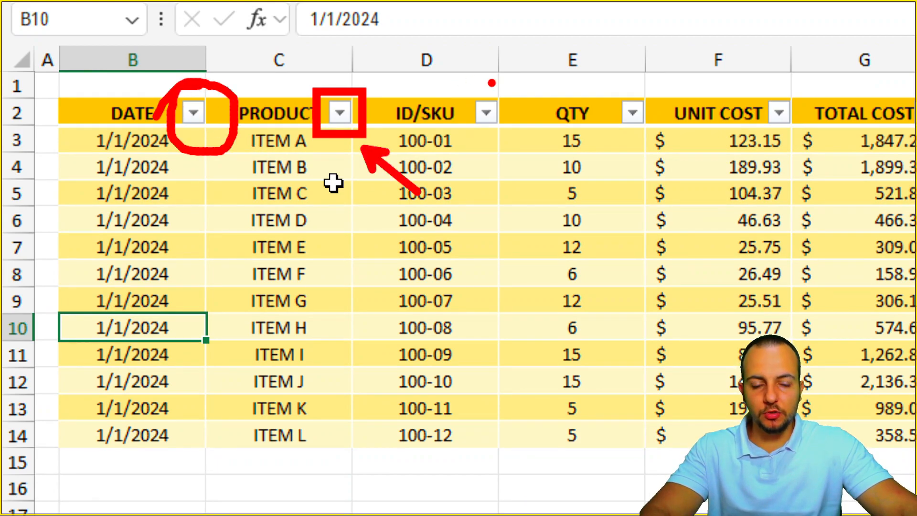
Filter the table by the QTY column to show only the quantities 10, 12 and 15
click(340, 112)
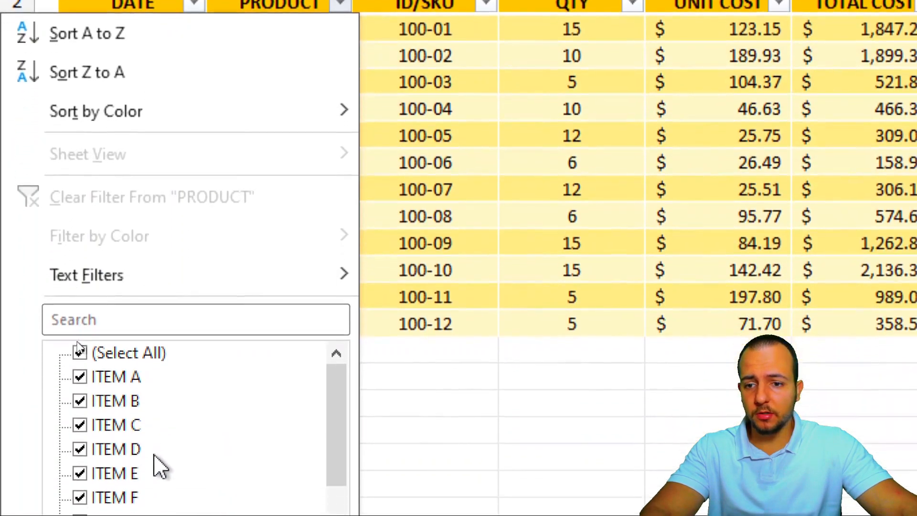
key(Escape)
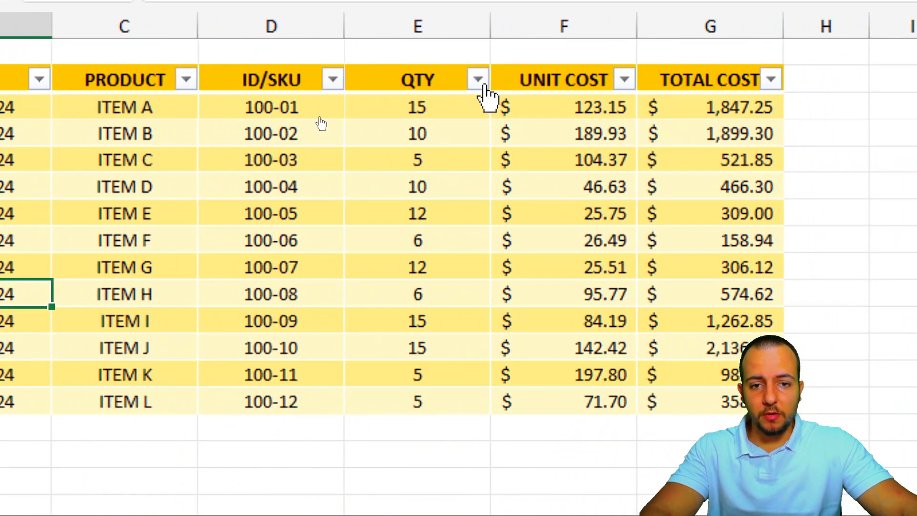
click(632, 79)
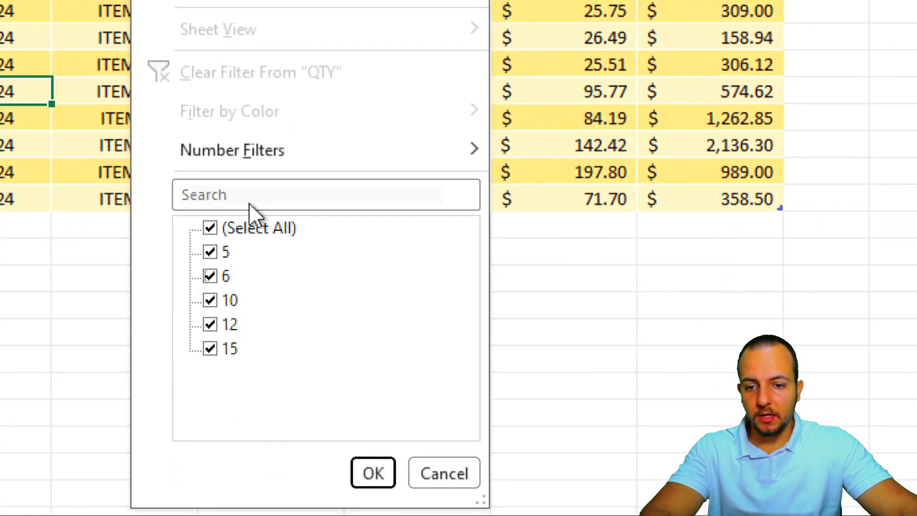
click(211, 230)
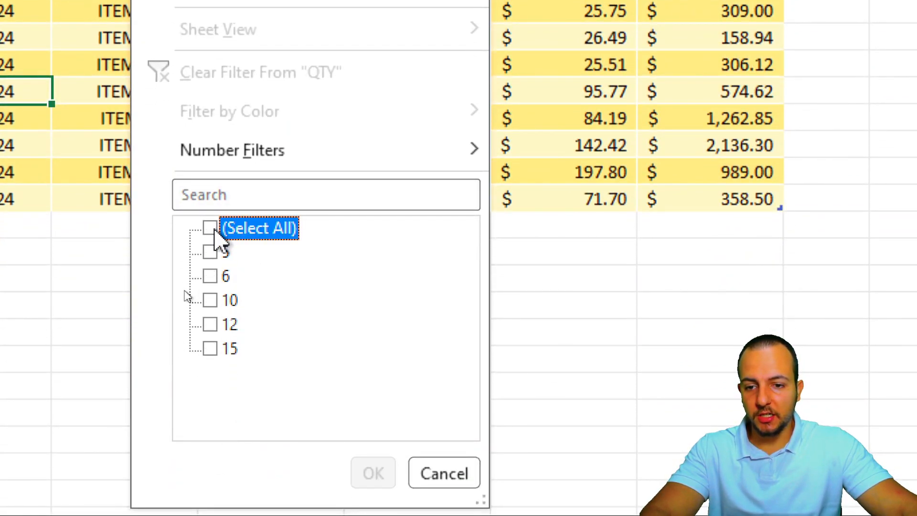
click(216, 301)
click(210, 326)
click(210, 349)
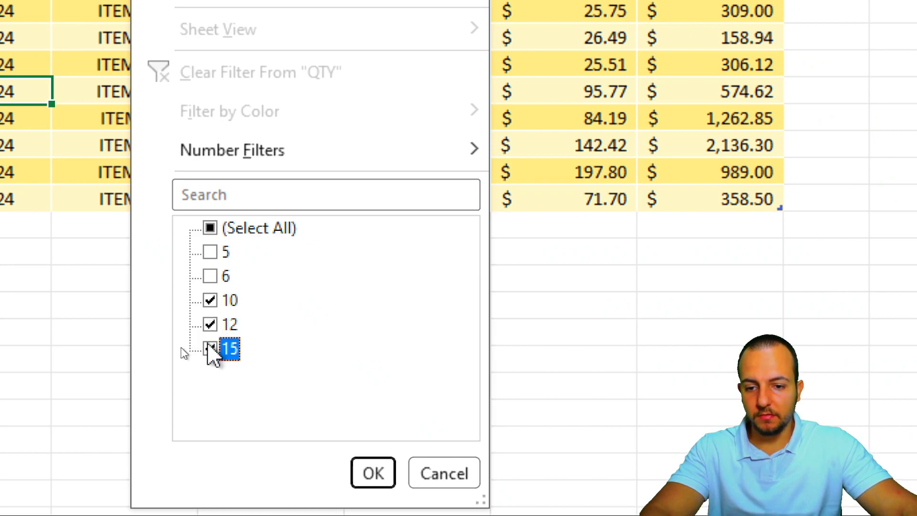
click(373, 473)
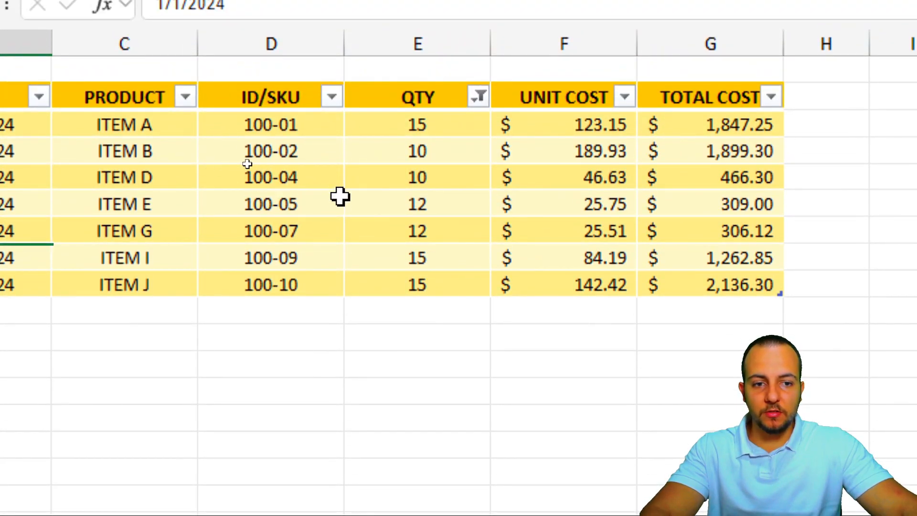
Clear the filter from the QTY column
click(148, 101)
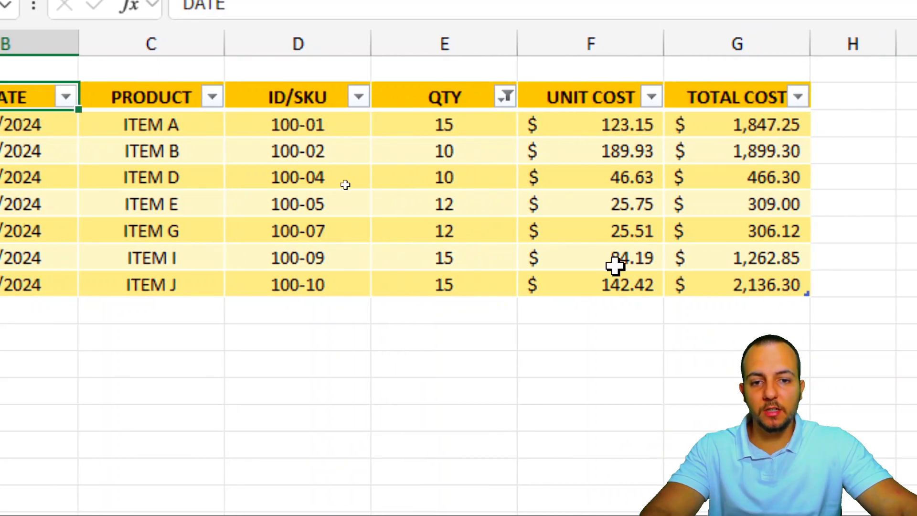
click(505, 97)
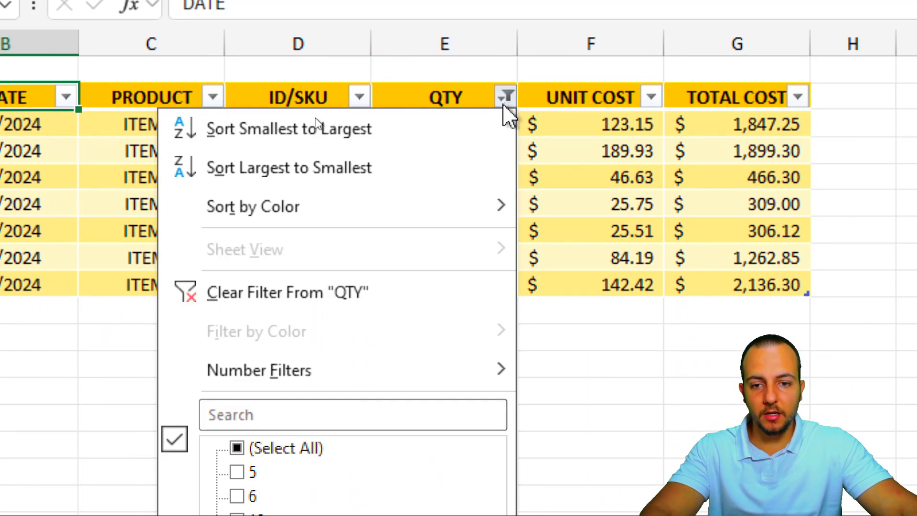
click(334, 292)
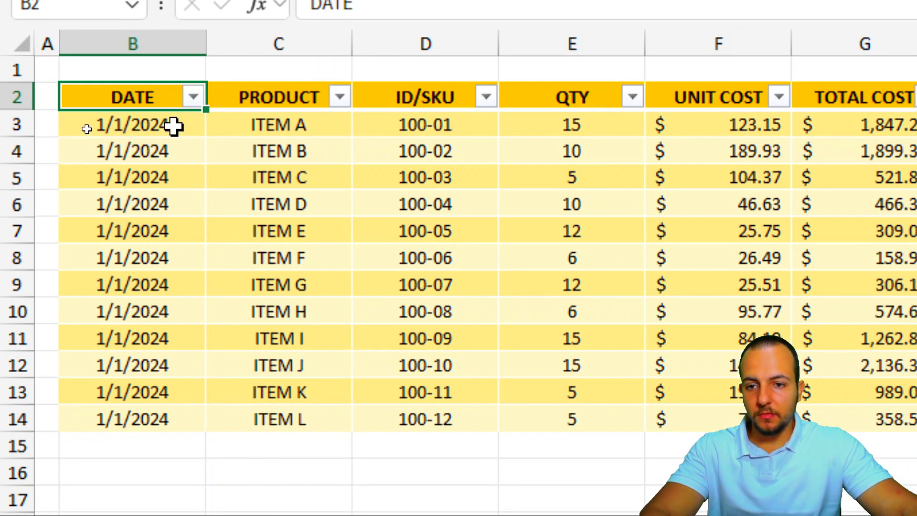
click(194, 98)
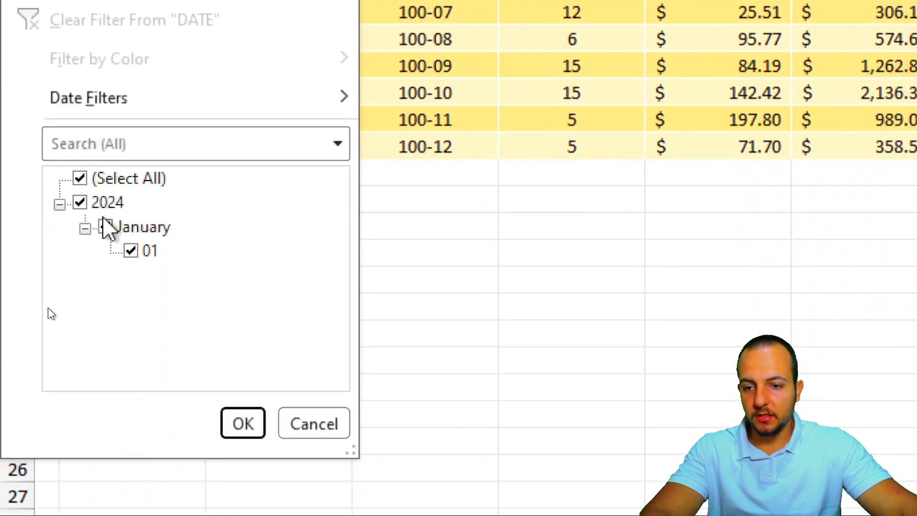
click(85, 476)
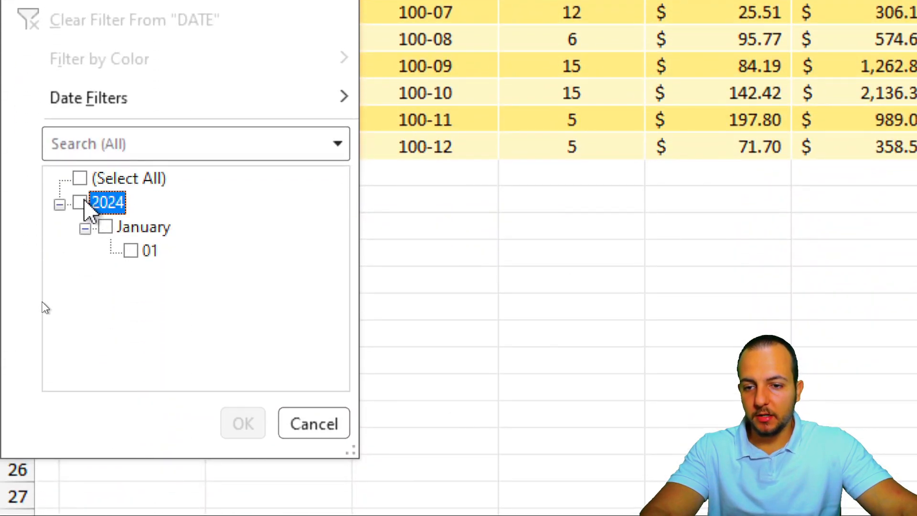
double_click(105, 229)
click(110, 232)
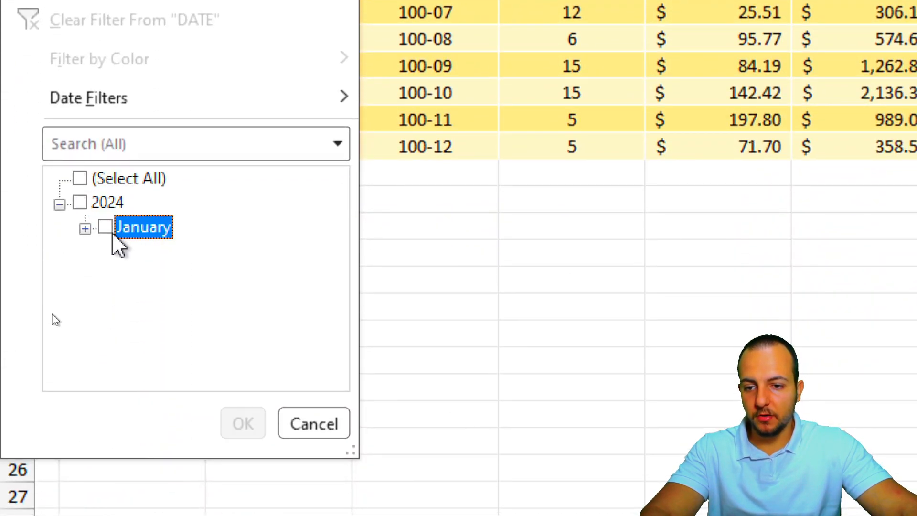
click(85, 229)
click(137, 253)
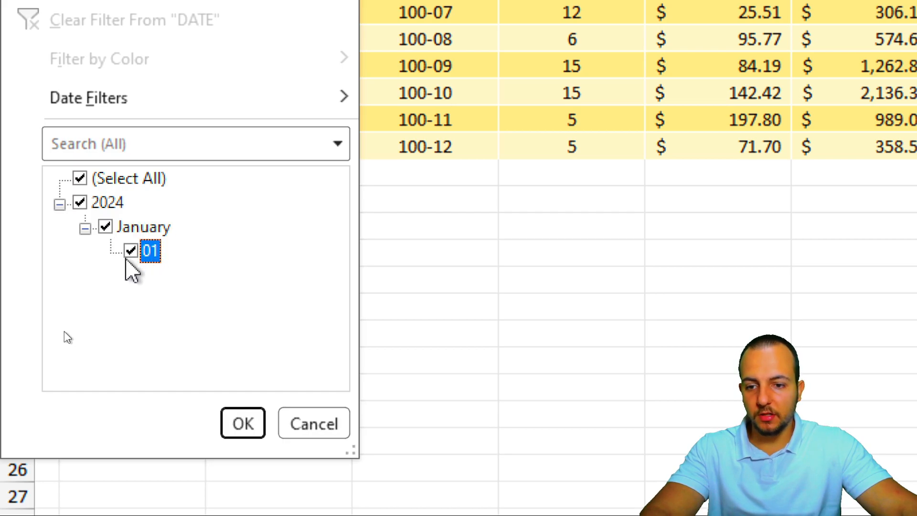
click(344, 415)
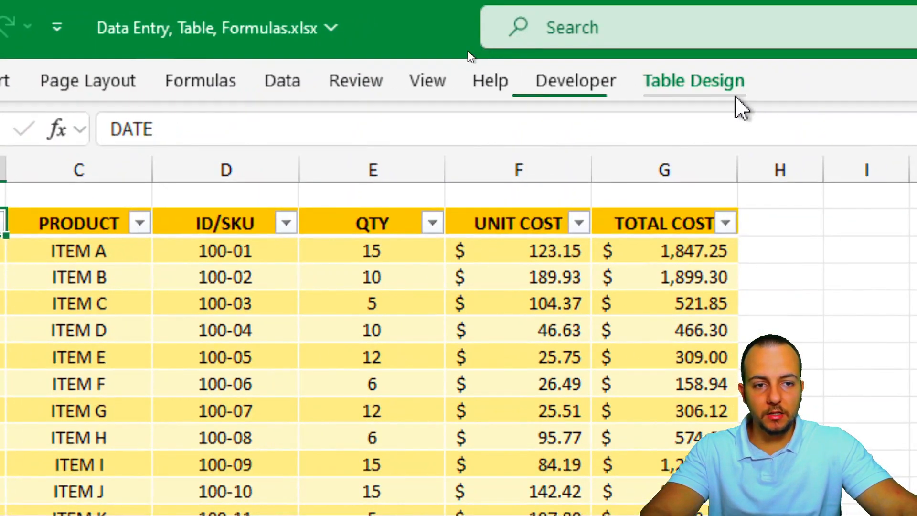
Insert a slicer for the QTY column and place it beside the table over columns I to K
click(727, 85)
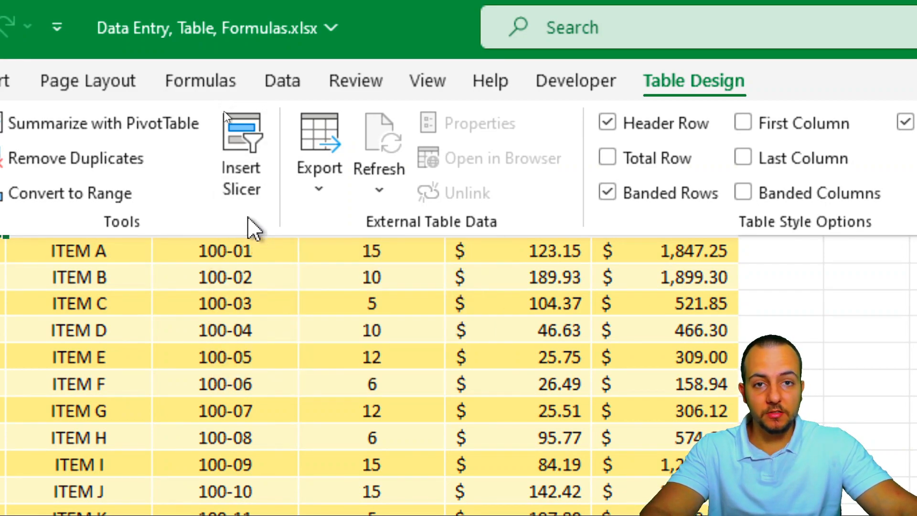
click(239, 176)
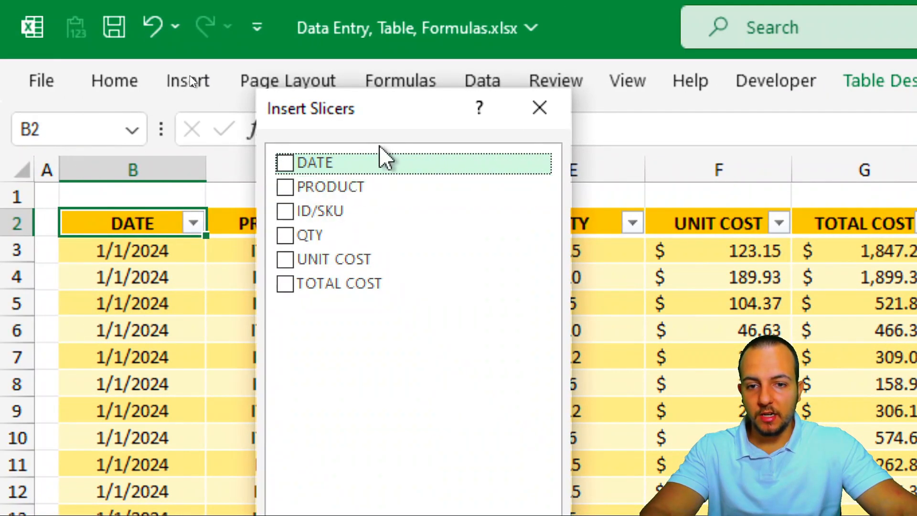
drag(406, 122, 373, 307)
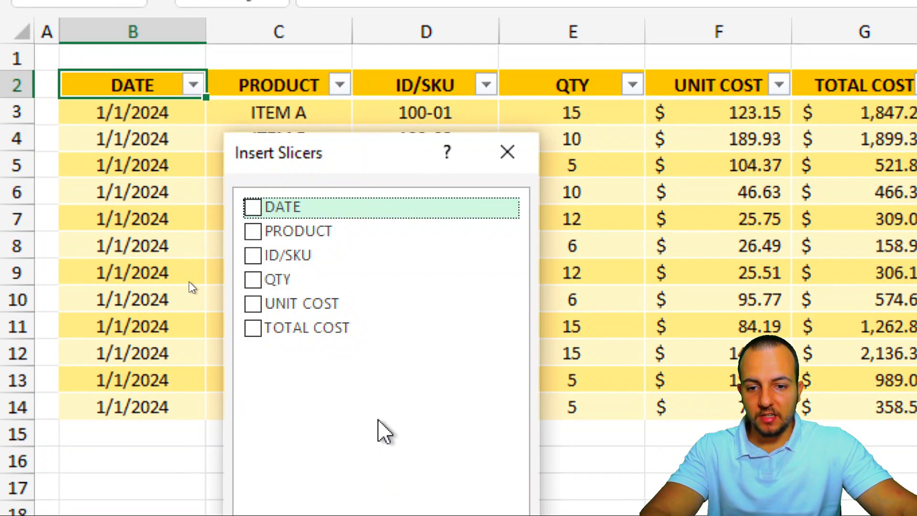
click(252, 282)
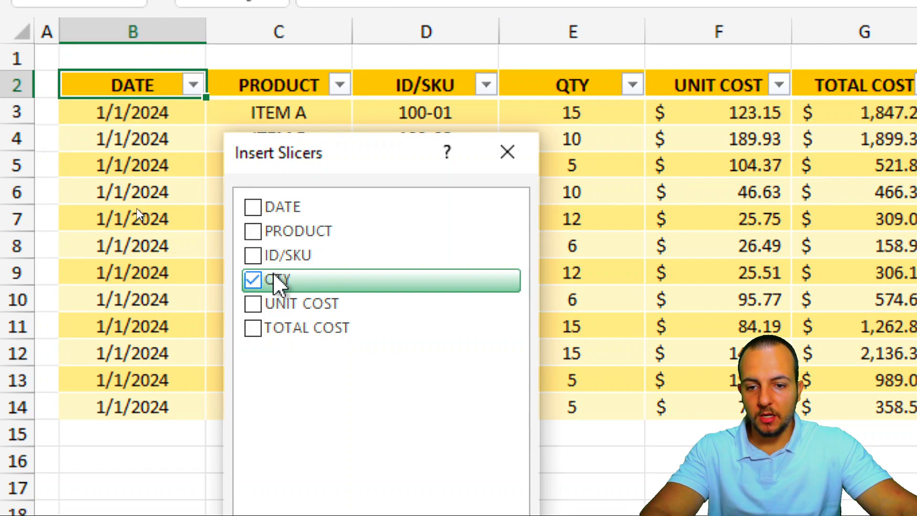
click(257, 257)
click(254, 254)
click(255, 234)
click(254, 232)
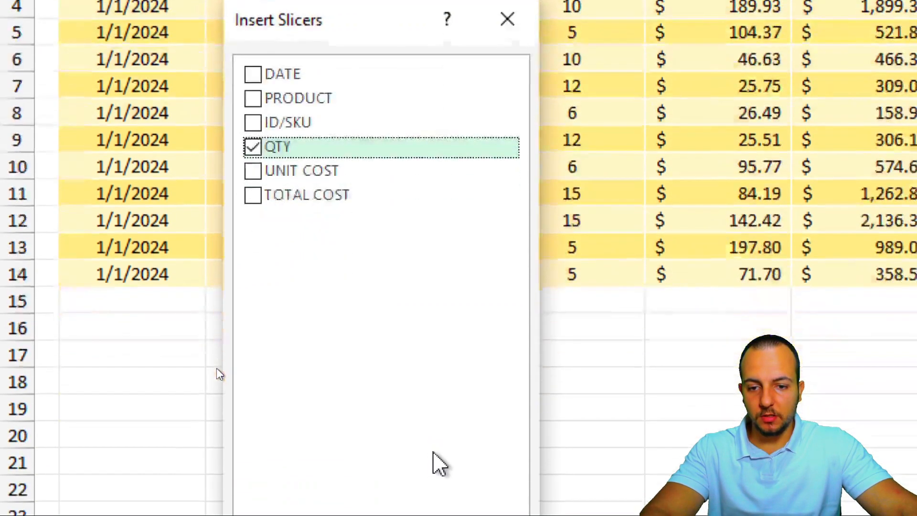
click(417, 426)
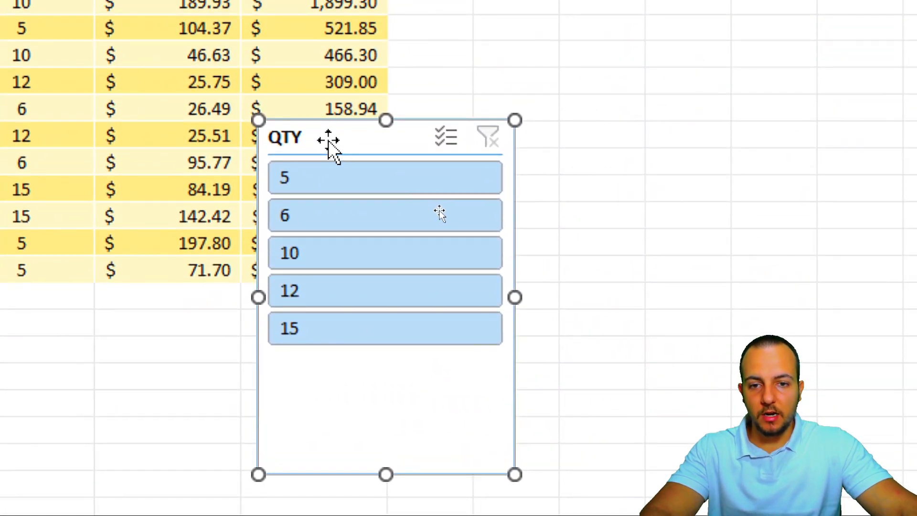
drag(328, 140, 546, 101)
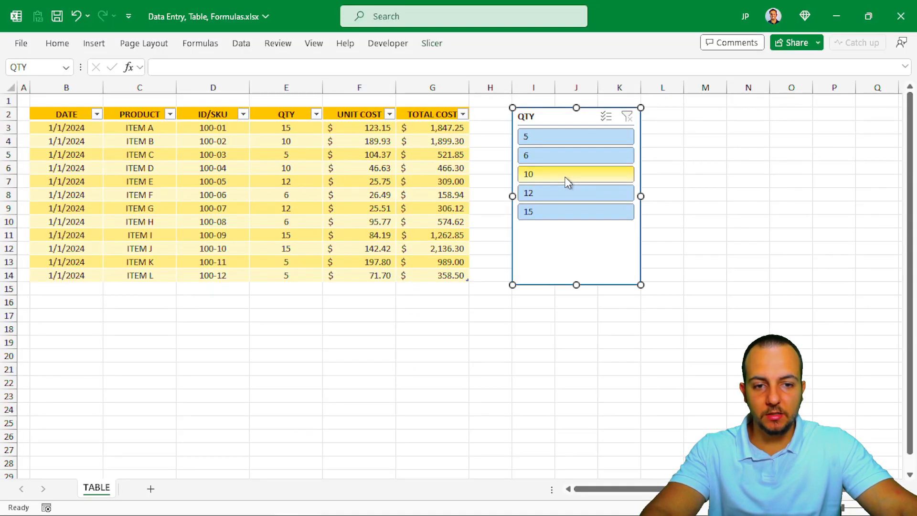
Filter the table to quantity 10 with the QTY slicer, and clear that filter again
click(511, 220)
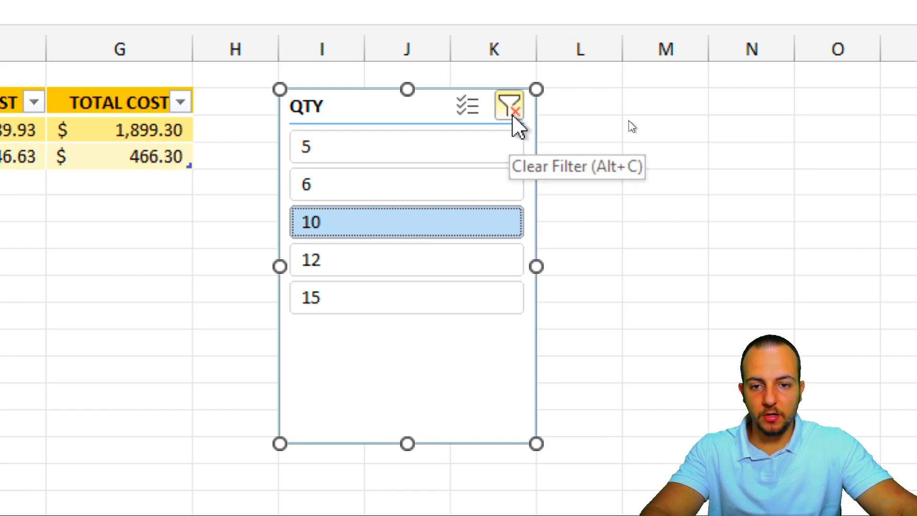
click(518, 128)
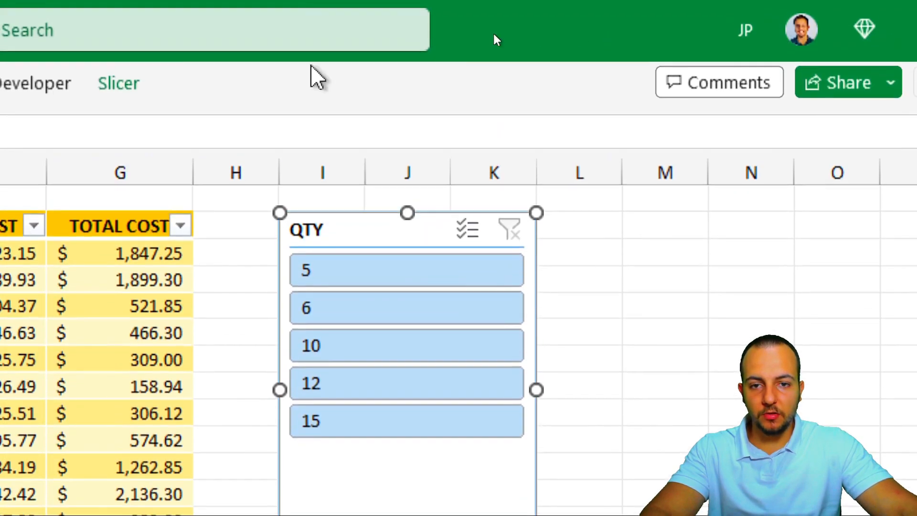
Apply the orange style from the Dark group to the QTY slicer
click(162, 84)
click(137, 187)
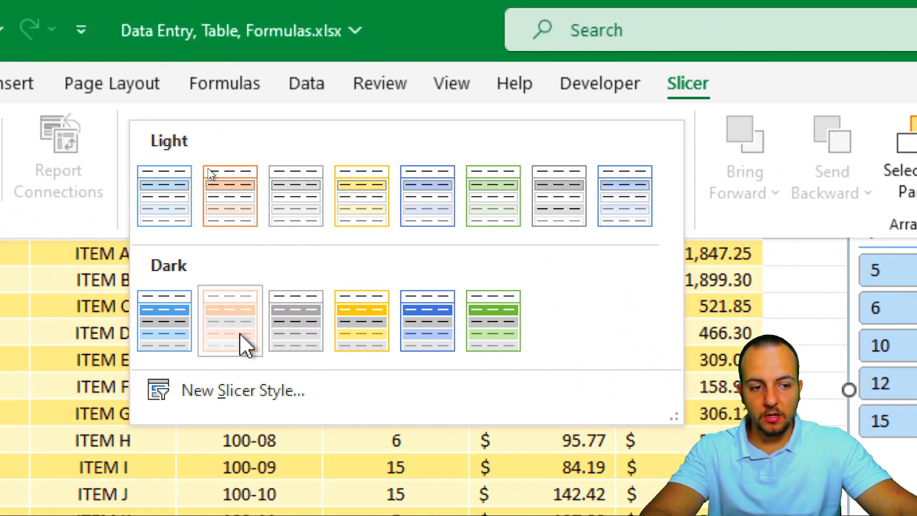
click(251, 344)
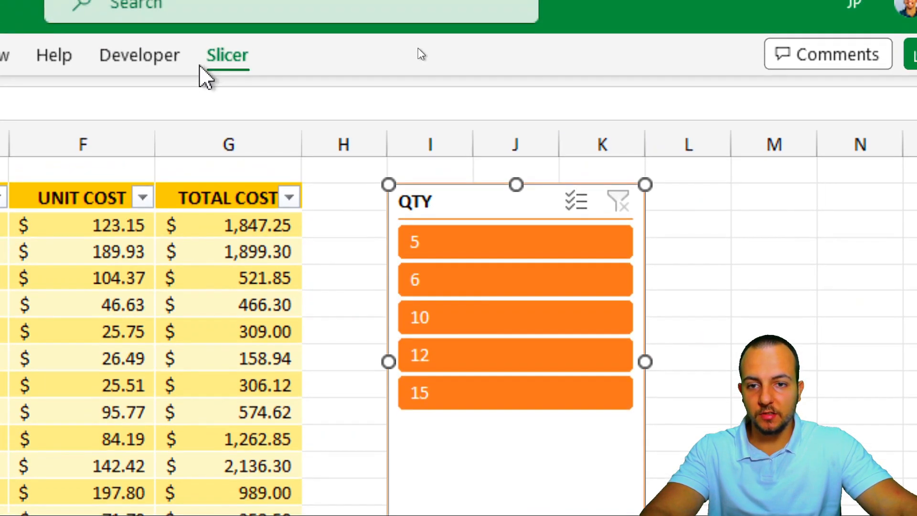
Arrange the QTY slicer's buttons in 5 columns
click(206, 65)
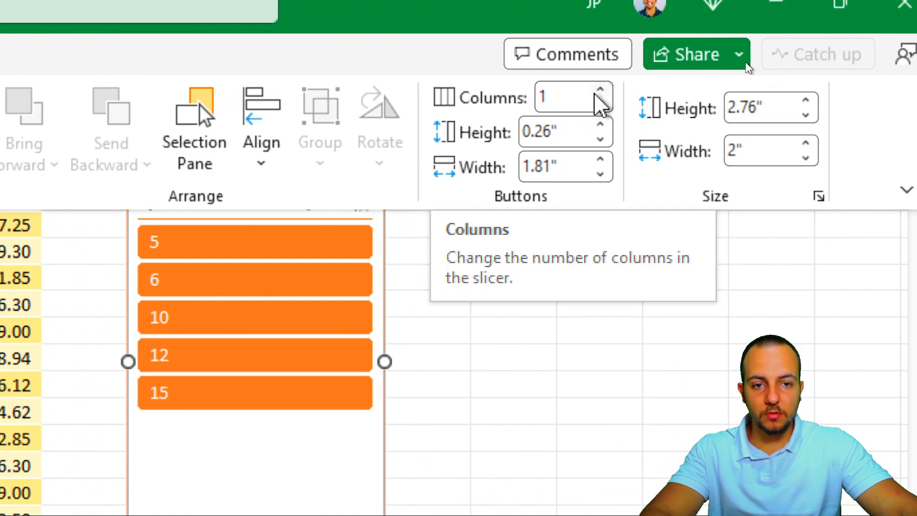
click(599, 91)
click(600, 91)
click(600, 91)
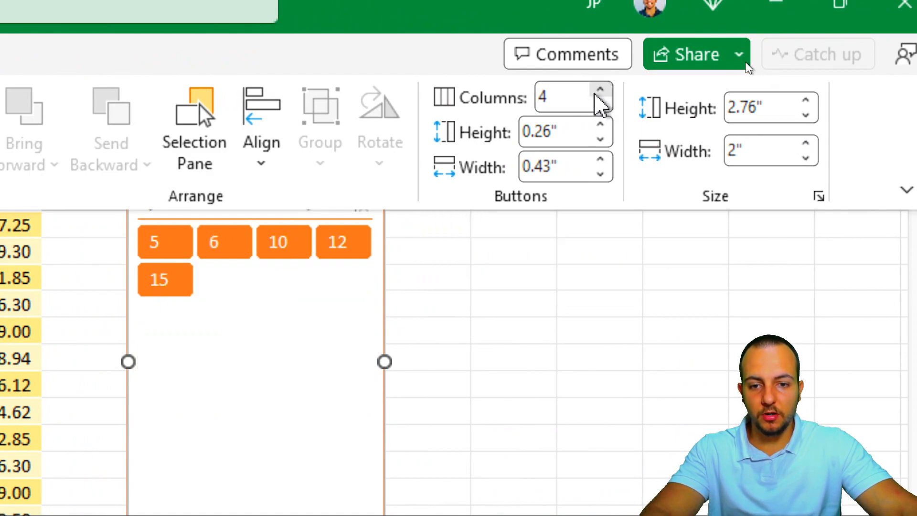
click(596, 94)
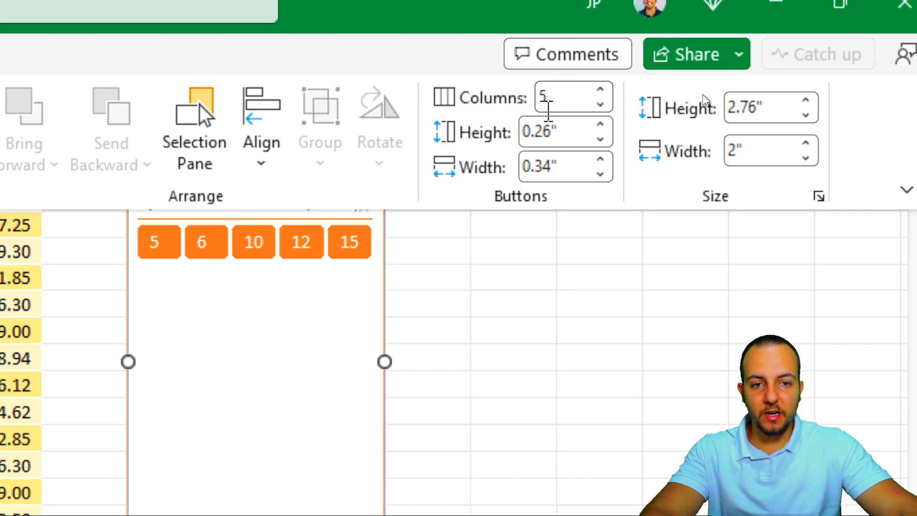
click(498, 276)
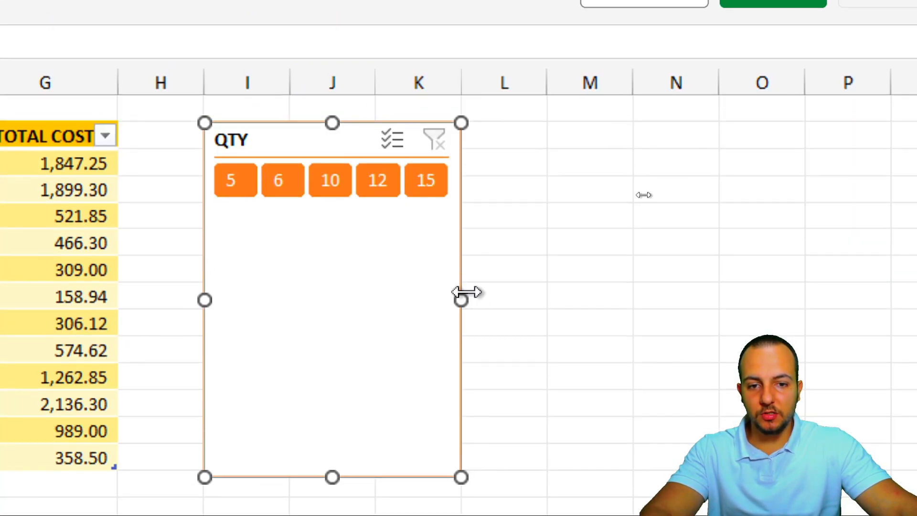
Resize the QTY slicer to 2.67" wide and 1.04" high across columns I to L, and increase its button height to about 0.5"
drag(464, 303, 548, 311)
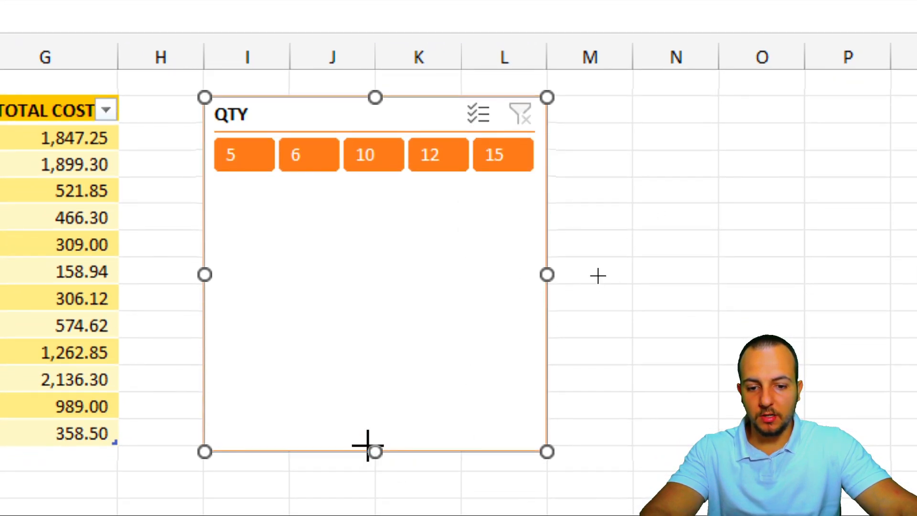
drag(375, 462, 376, 241)
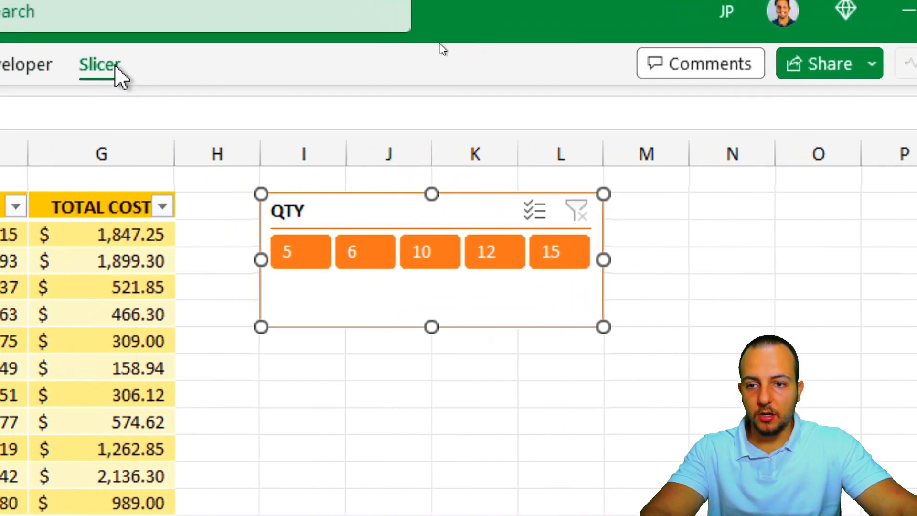
click(114, 65)
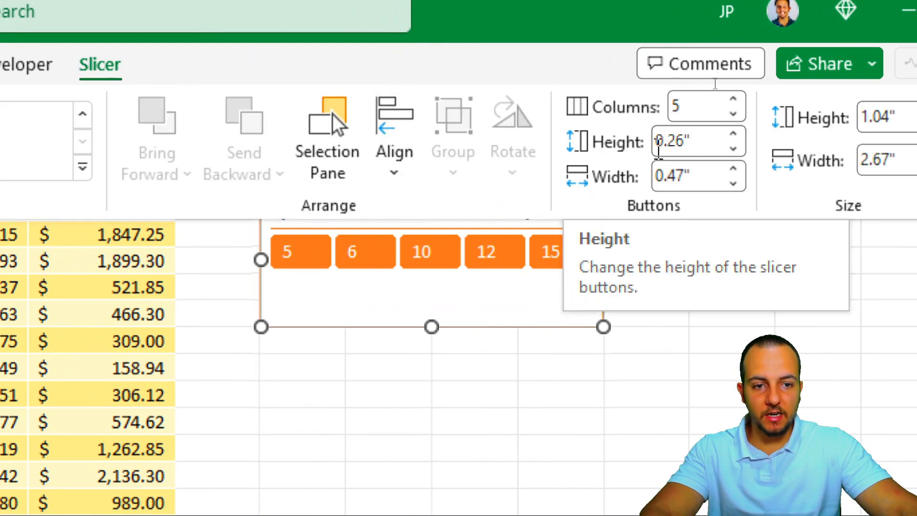
click(734, 135)
click(734, 135)
click(734, 135)
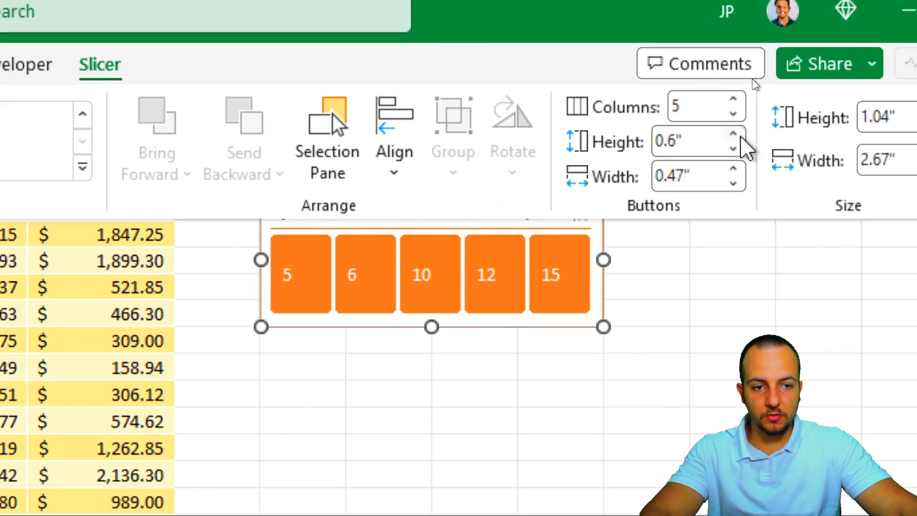
click(735, 149)
key(Escape)
key(Escape)
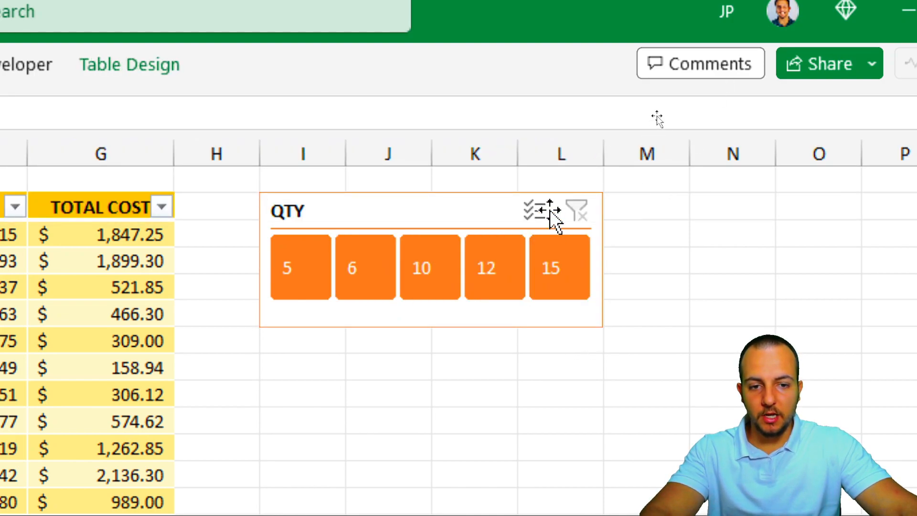
Filter the table by single quantities, switching between 10, 6 and 5 in the QTY slicer
click(419, 294)
click(373, 302)
click(359, 282)
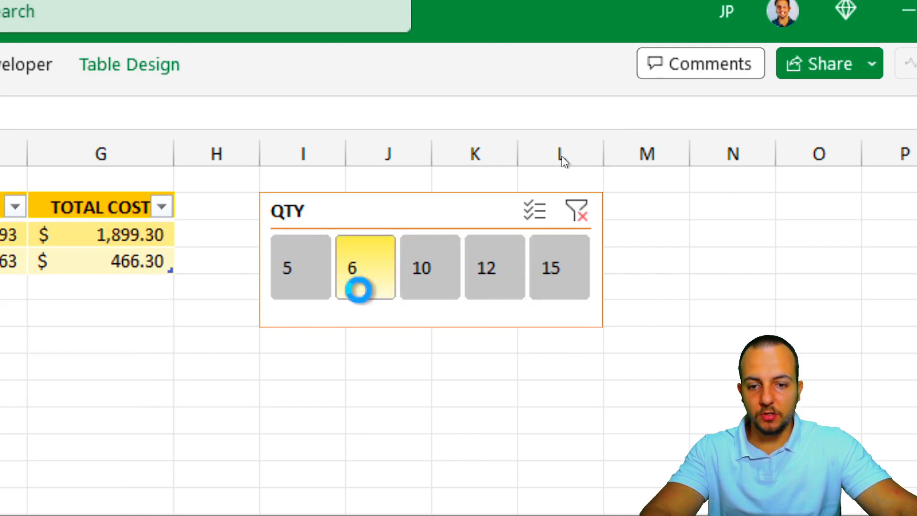
click(329, 293)
click(376, 285)
click(328, 277)
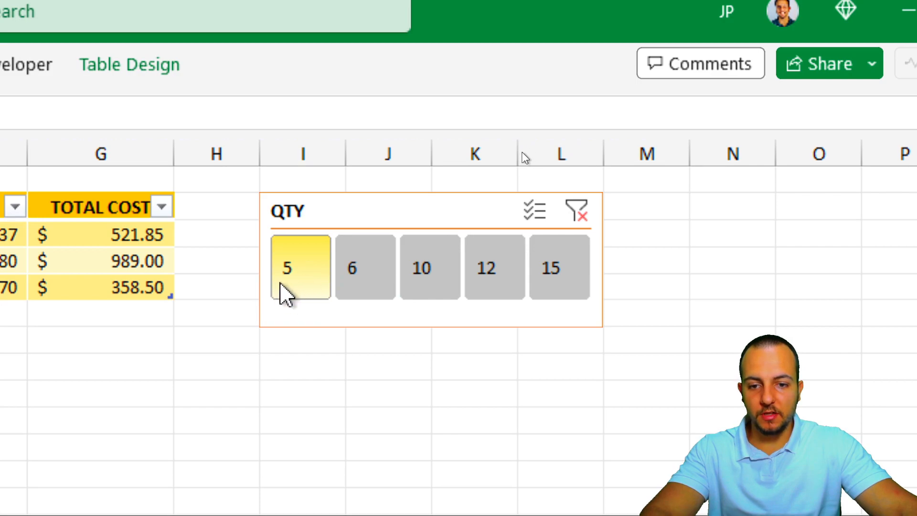
Turn on multi-select in the QTY slicer, add quantity 6 to the selected 5, and clear the filter
click(539, 219)
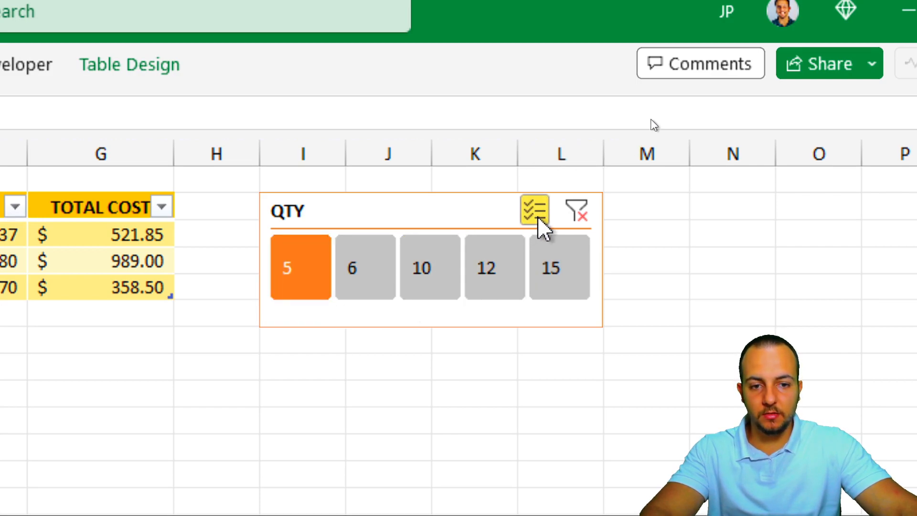
click(385, 280)
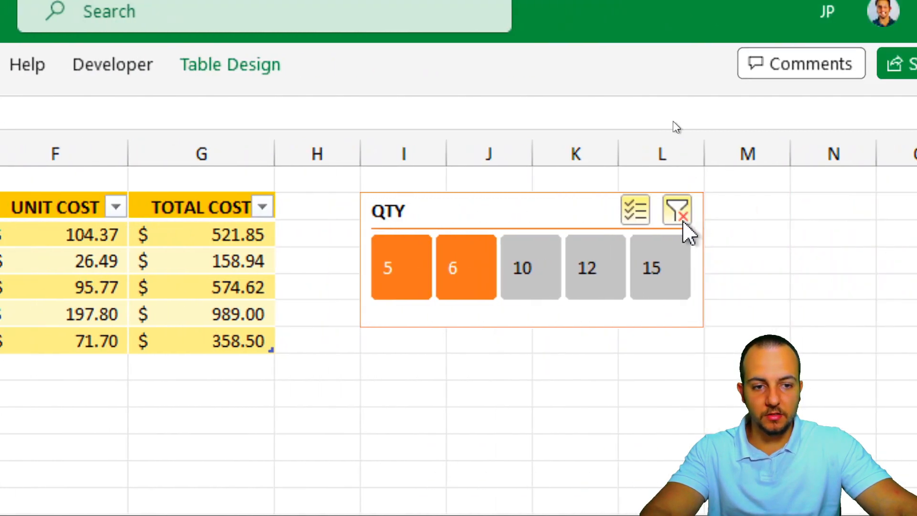
click(916, 212)
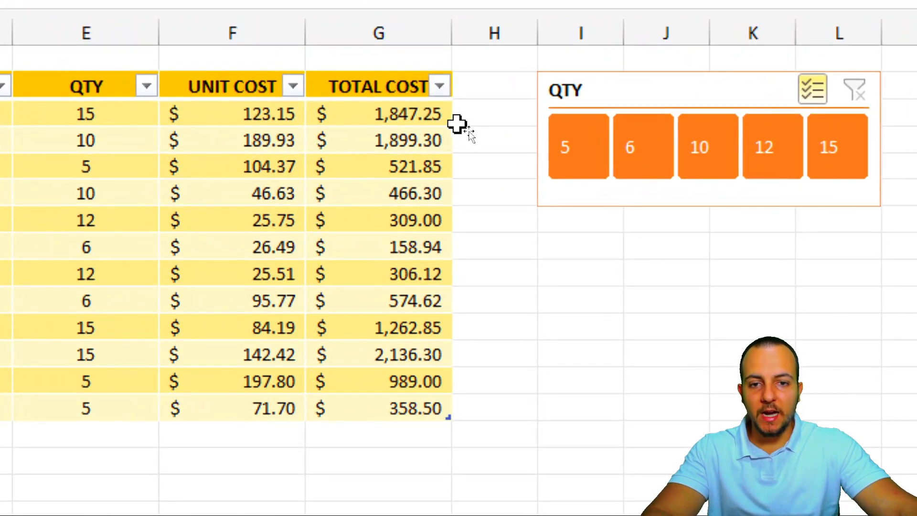
click(432, 88)
click(388, 57)
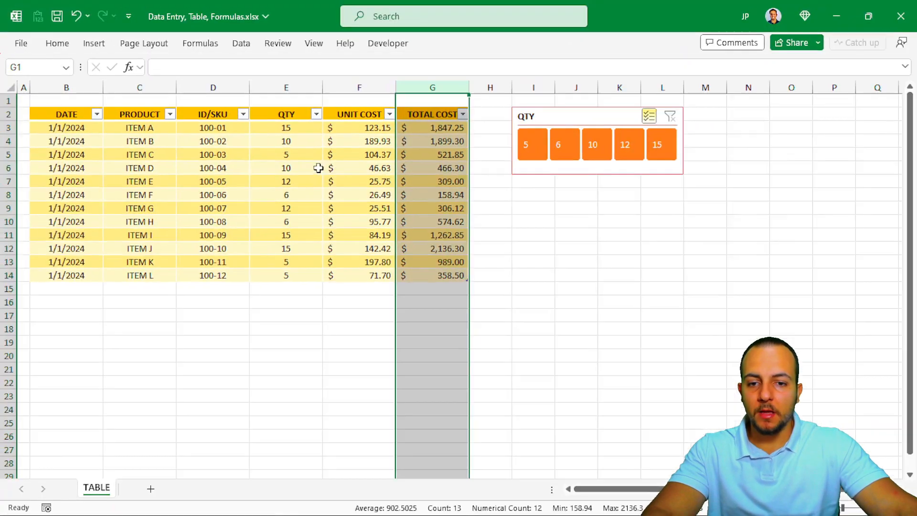
click(73, 112)
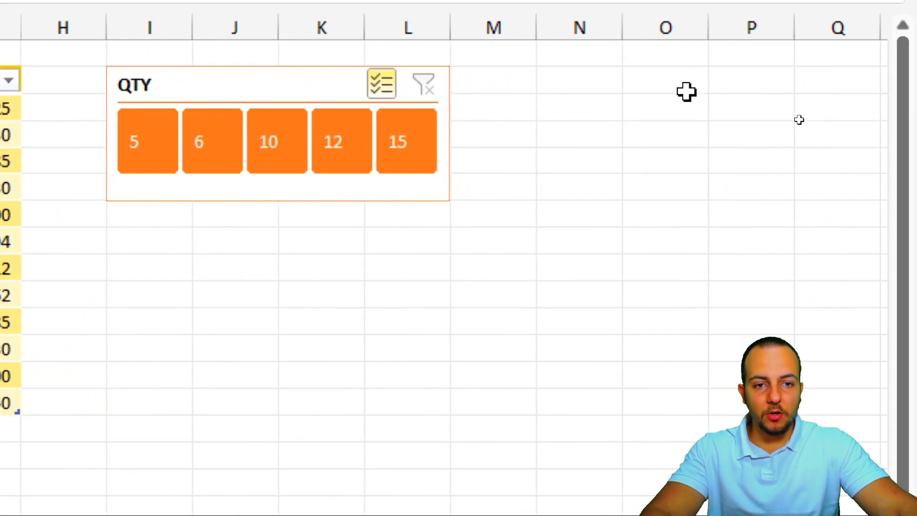
Enter the label "GRAND TOTAL:" in cell N2
click(598, 72)
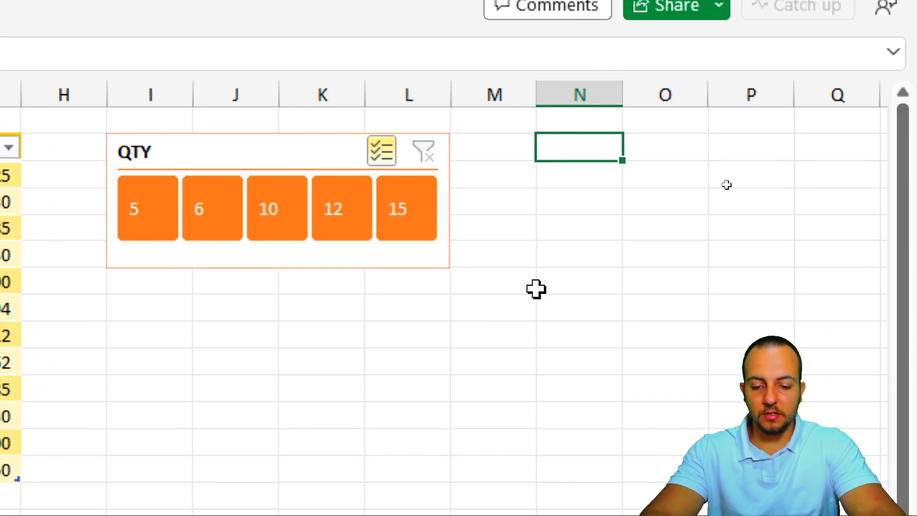
text(GRAND TOTAL:)
key(Return)
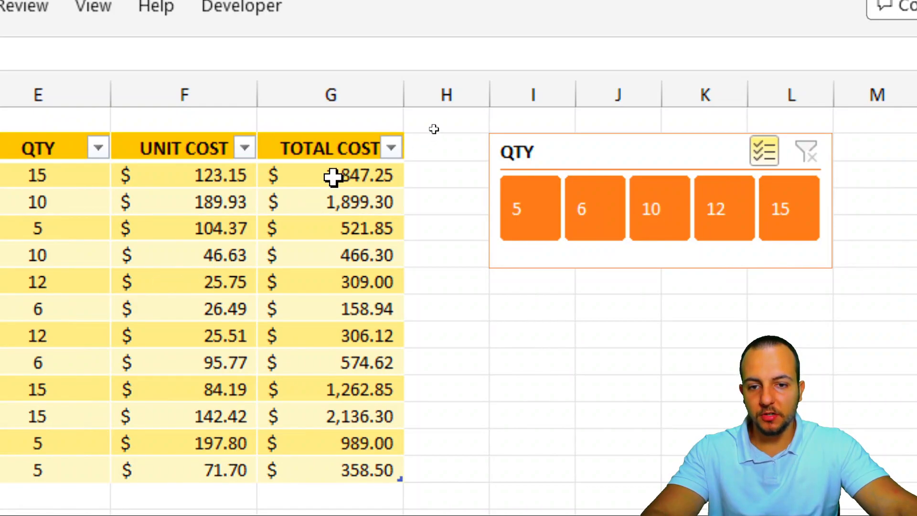
click(333, 177)
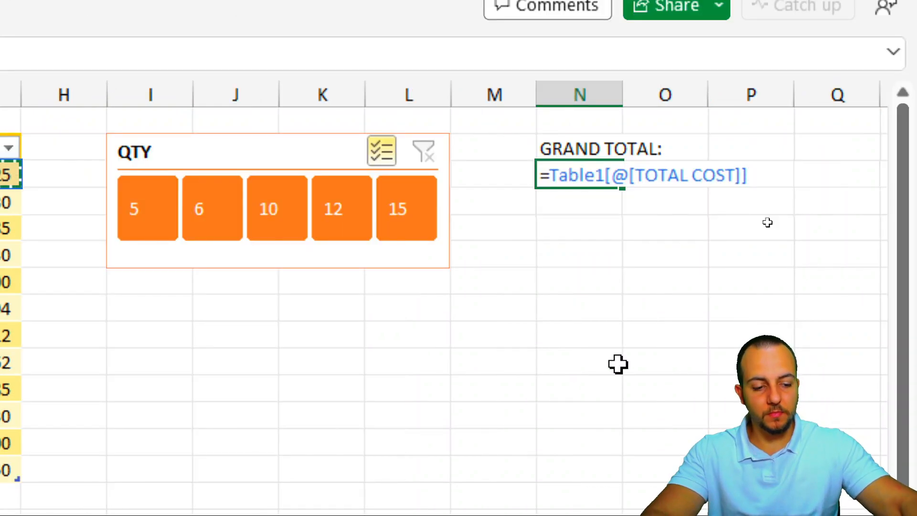
text(+)
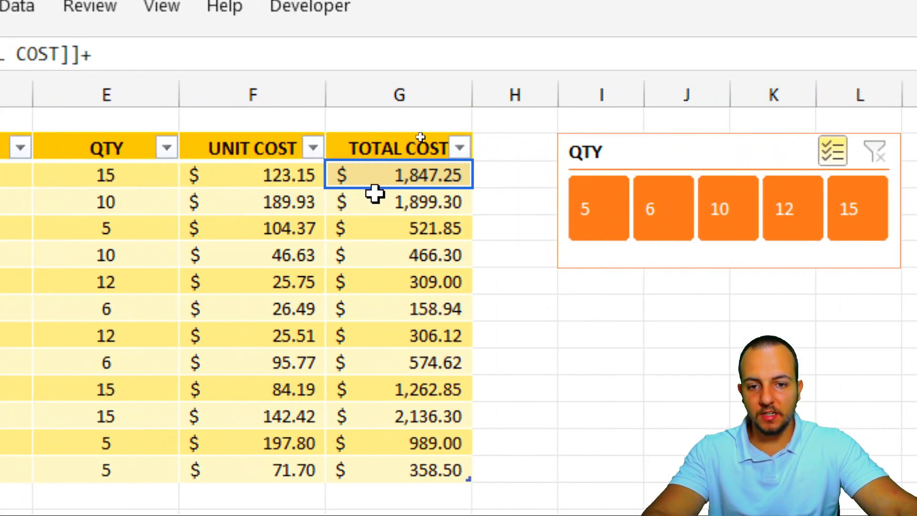
click(378, 203)
text(+)
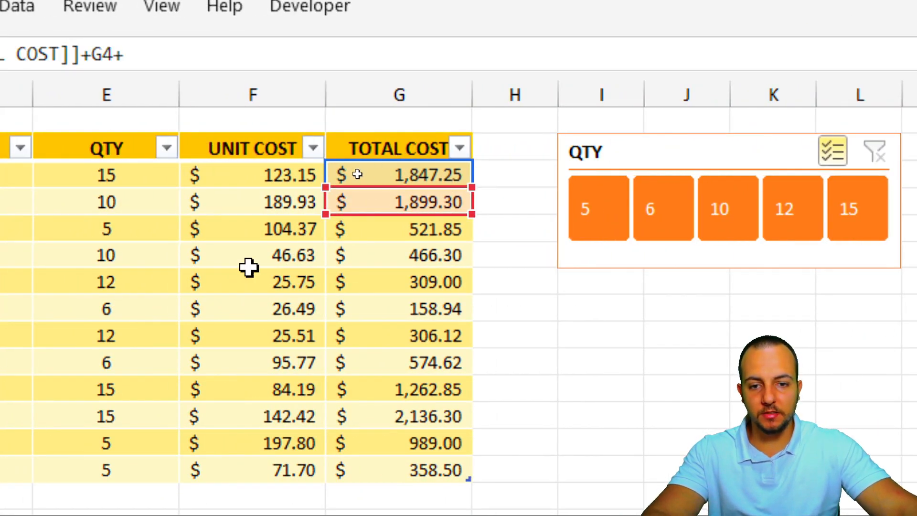
click(352, 227)
text(+)
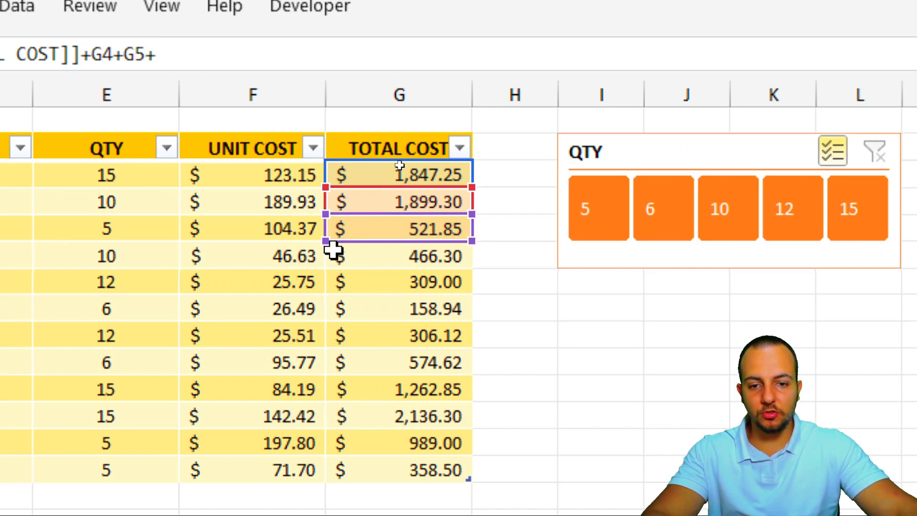
click(374, 254)
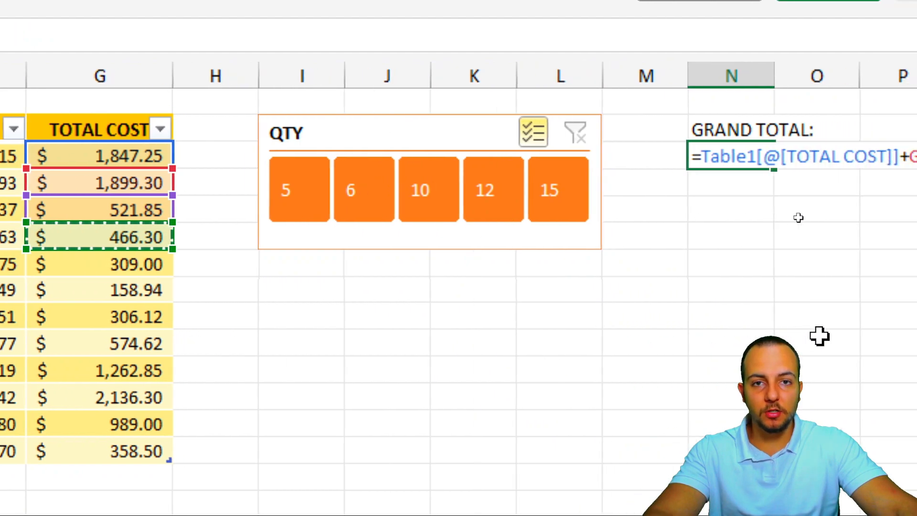
key(Escape)
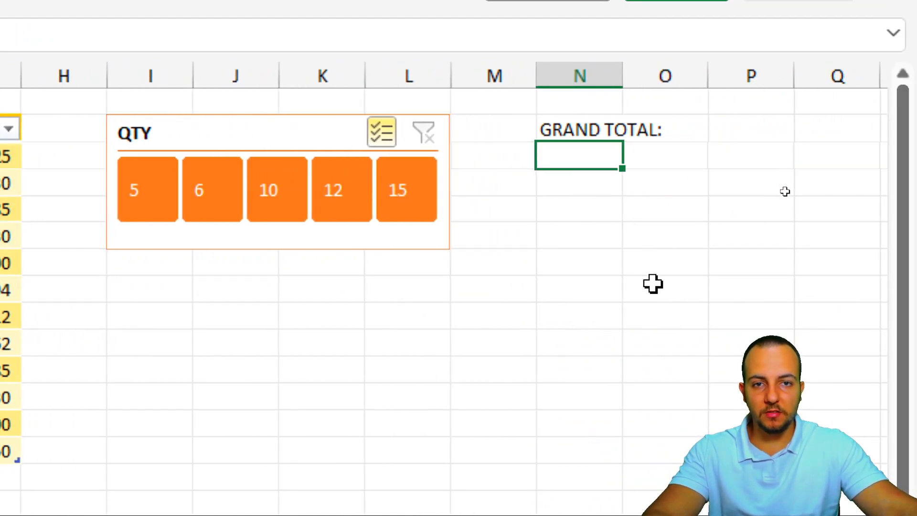
text(SUM)
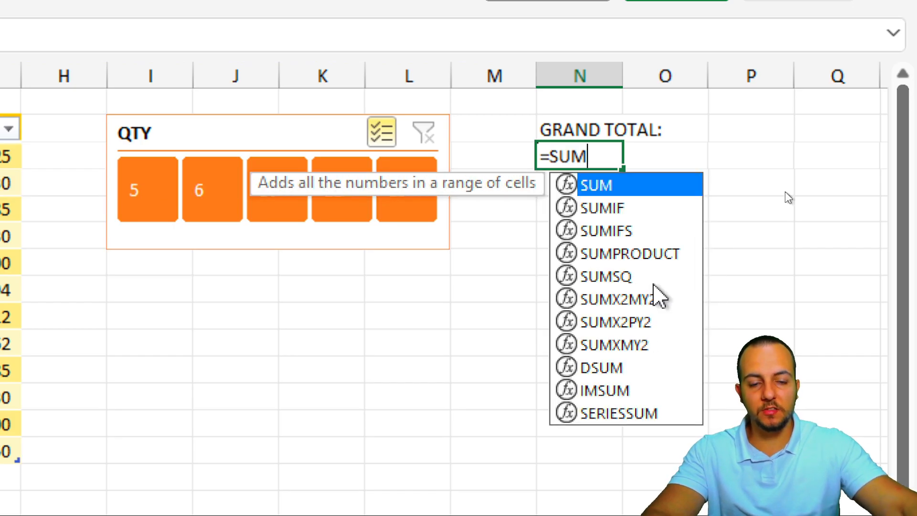
key(Escape)
key(Escape)
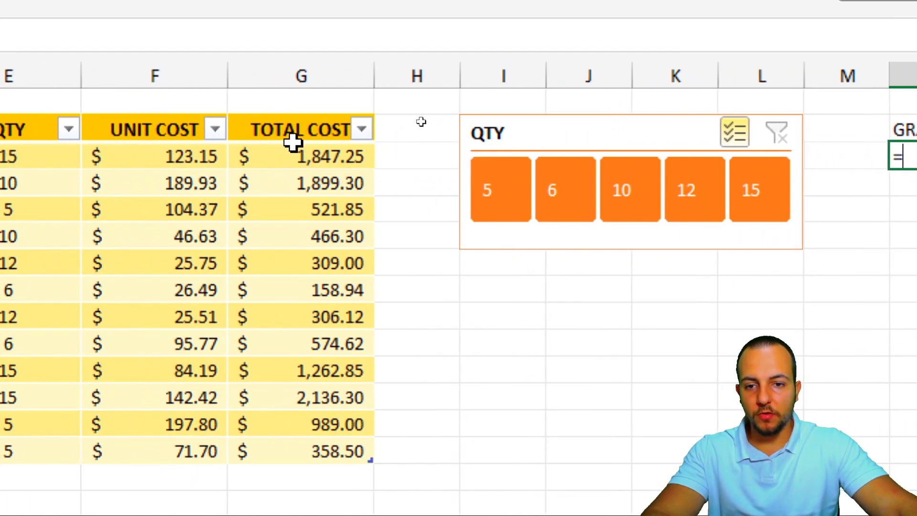
click(275, 157)
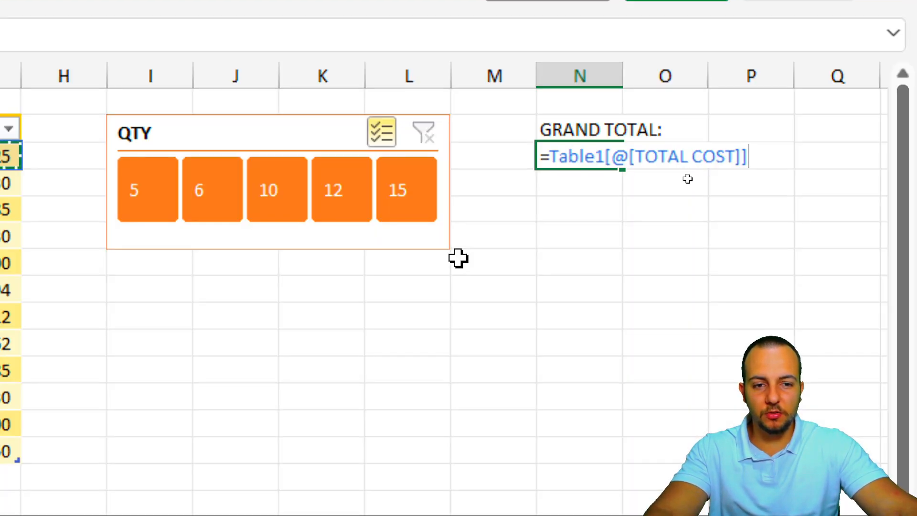
key(Escape)
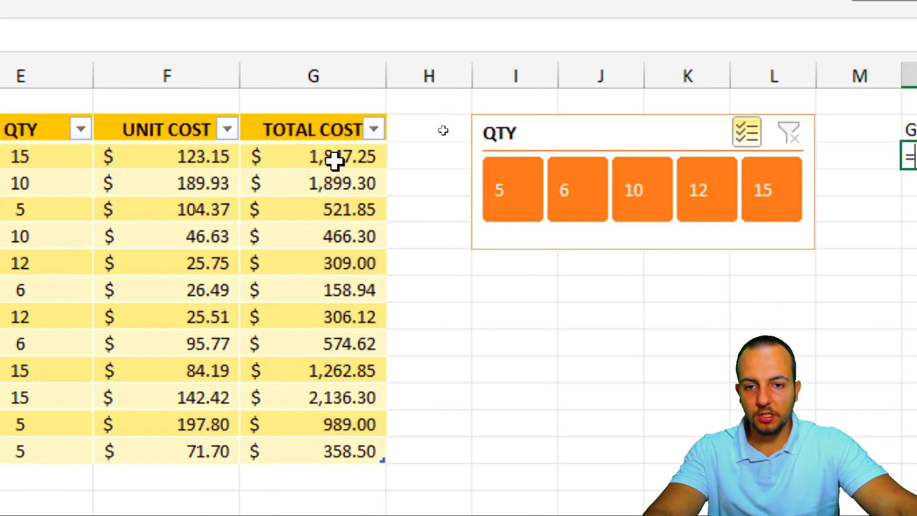
text(G3)
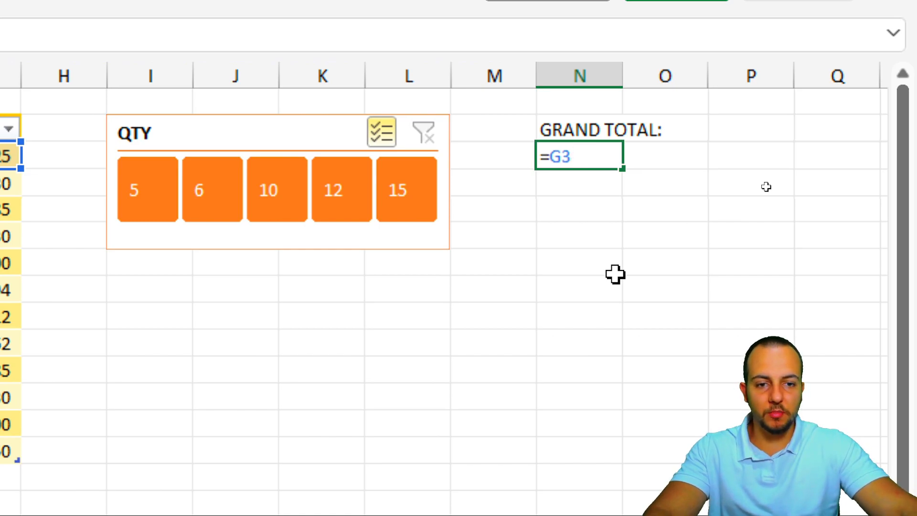
key(Escape)
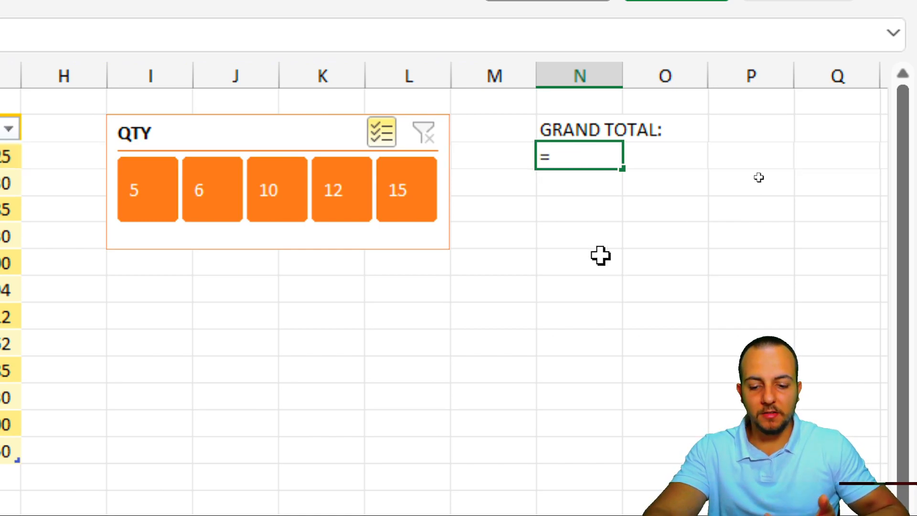
Sum the table's entire TOTAL COST column, G3 to G14, in cell N3 with a SUM formula
text(SUM)
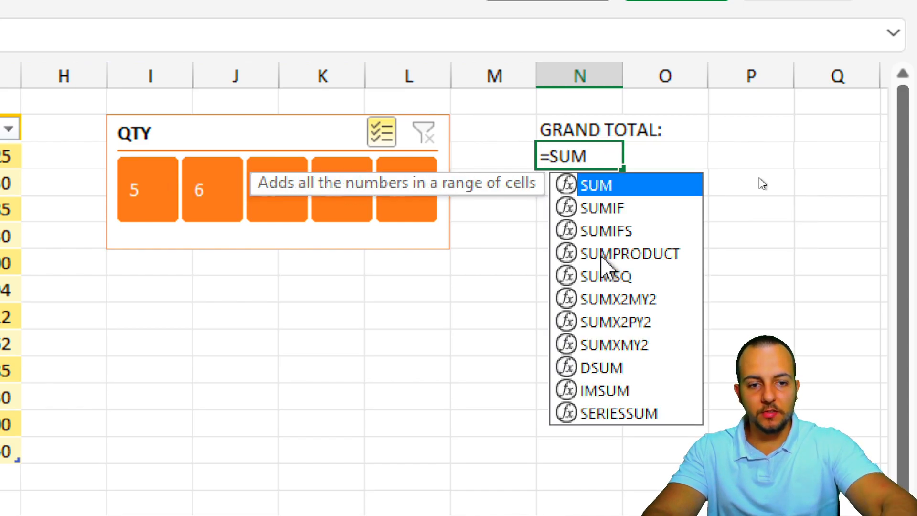
double_click(603, 191)
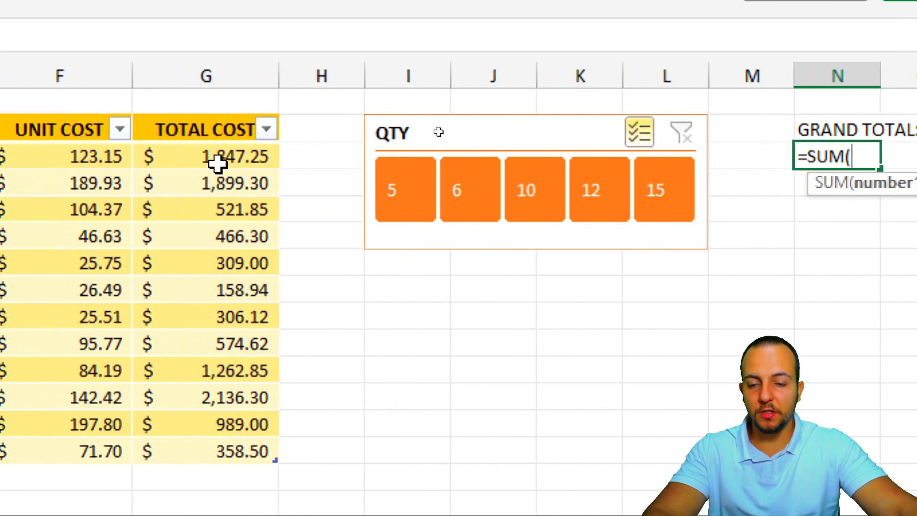
drag(228, 165, 219, 449)
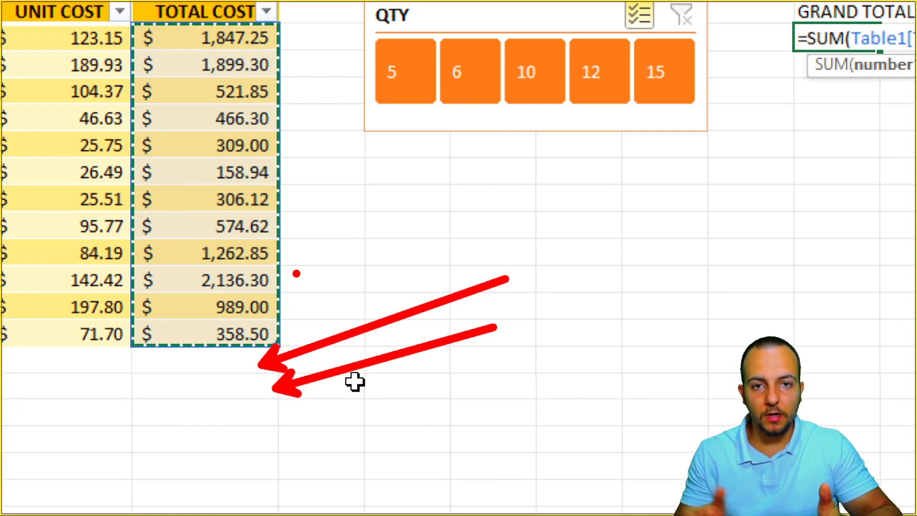
key(Return)
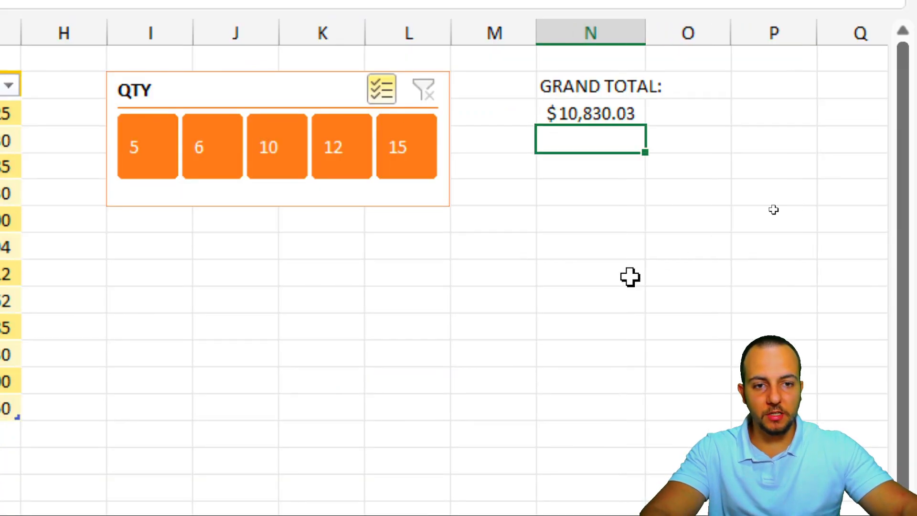
click(608, 114)
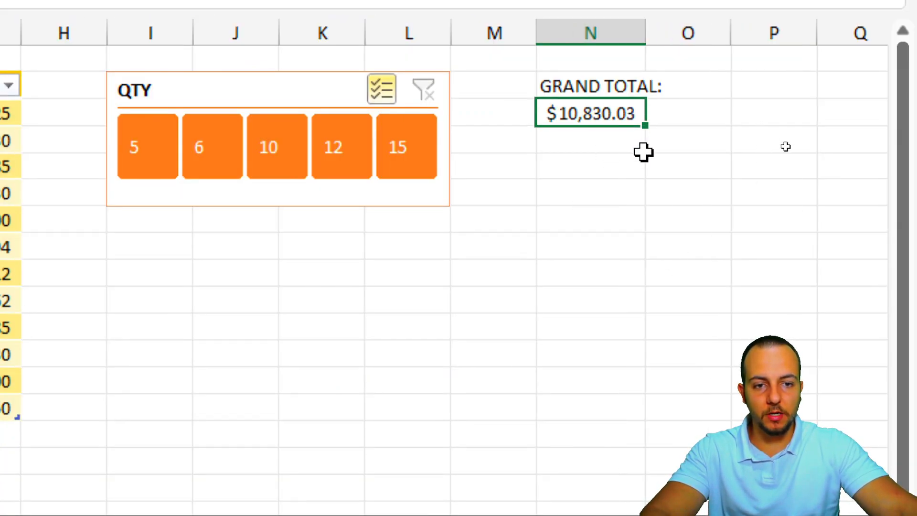
click(352, 348)
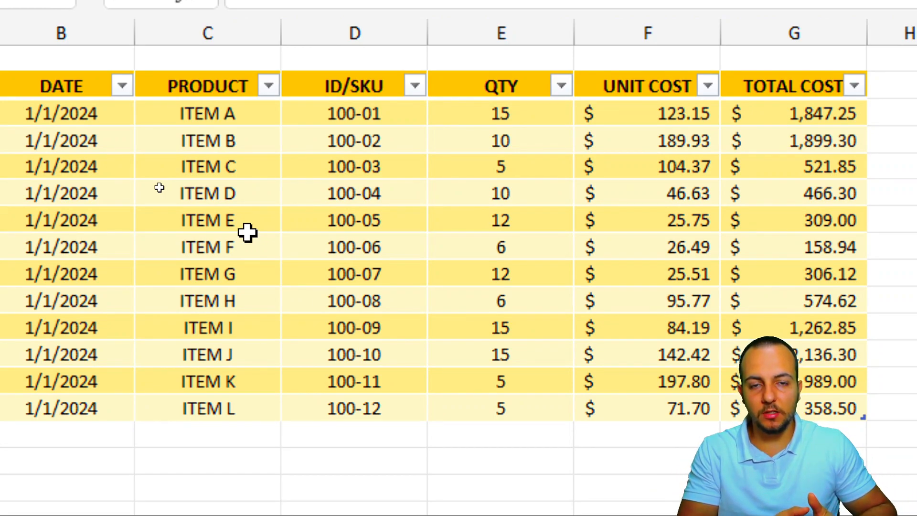
mouse_move(249, 91)
mouse_down()
mouse_move(238, 156)
mouse_move(238, 424)
mouse_up()
drag(509, 90, 526, 403)
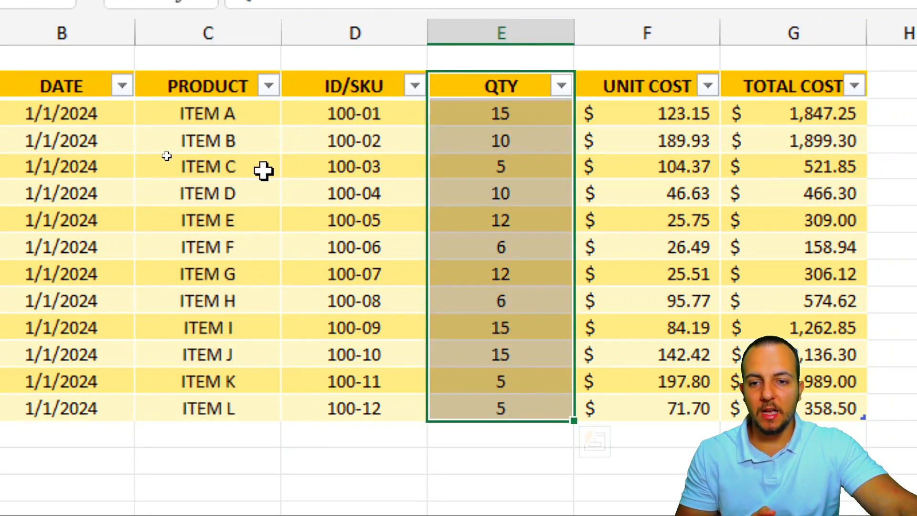
drag(213, 86, 512, 408)
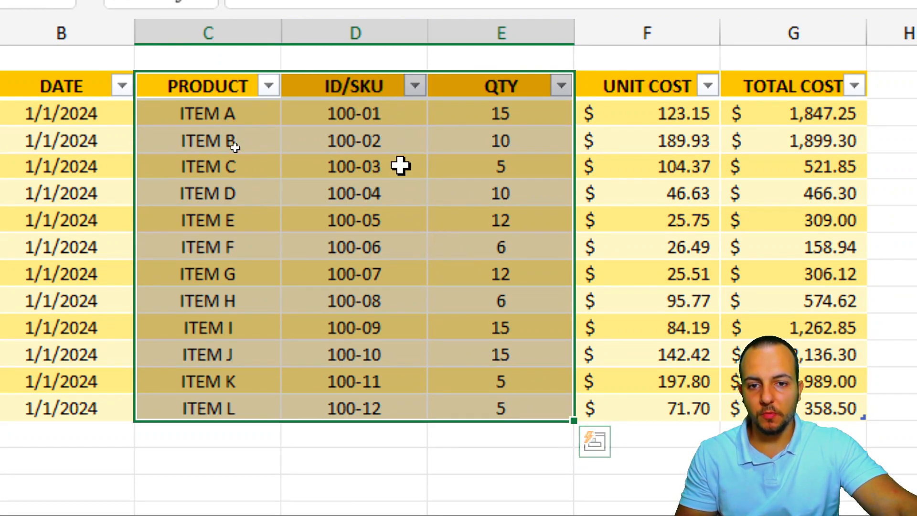
key(ctrl+2)
mouse_move(368, 67)
mouse_down()
mouse_move(365, 356)
mouse_move(343, 296)
mouse_move(360, 132)
mouse_up()
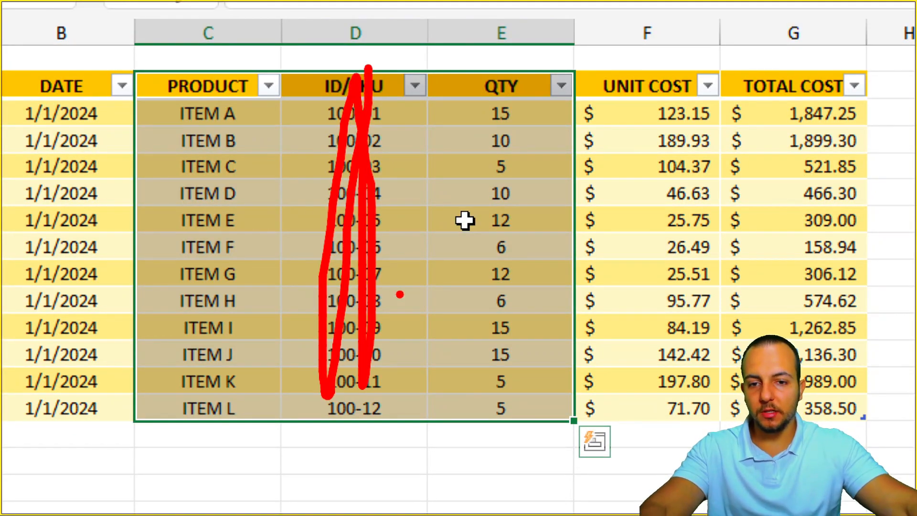
key(Escape)
Insert a 2-D clustered column chart from the PRODUCT and QTY columns only, headers included and ID/SKU left out
click(246, 87)
drag(235, 87, 198, 415)
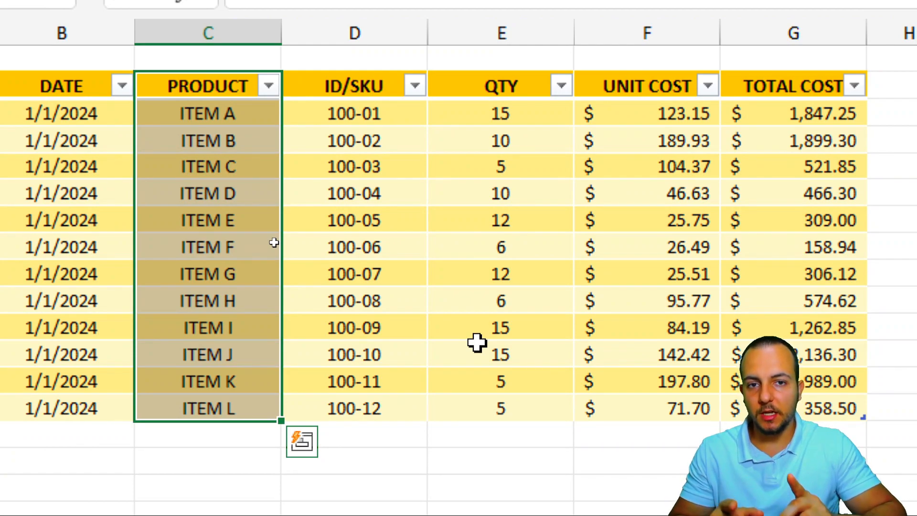
key(ctrl)
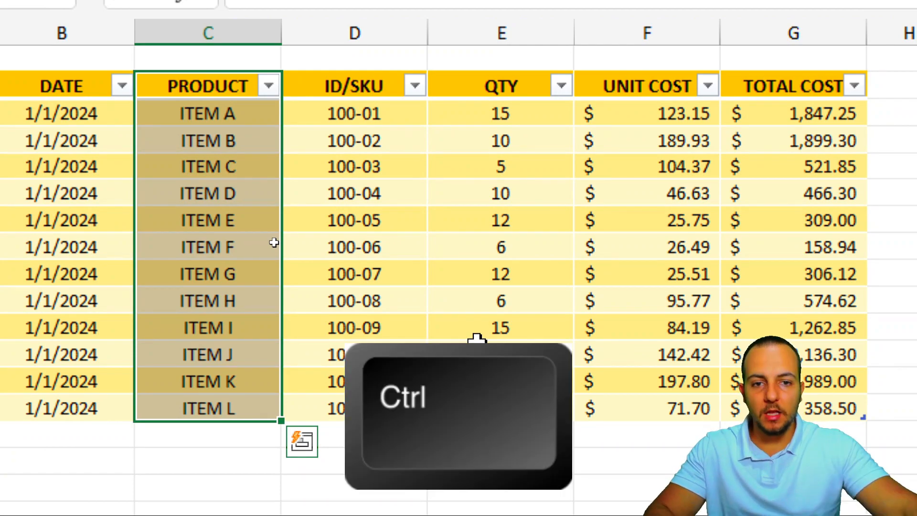
drag(509, 85, 483, 409)
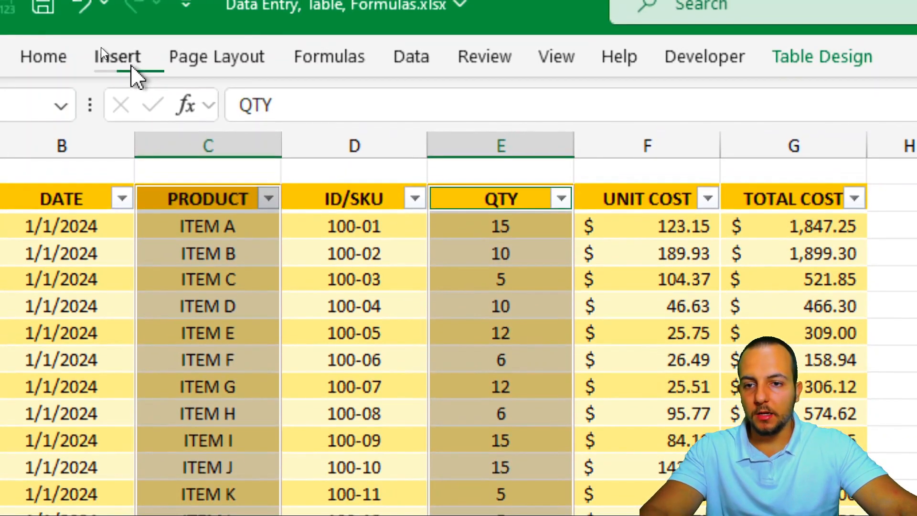
click(130, 73)
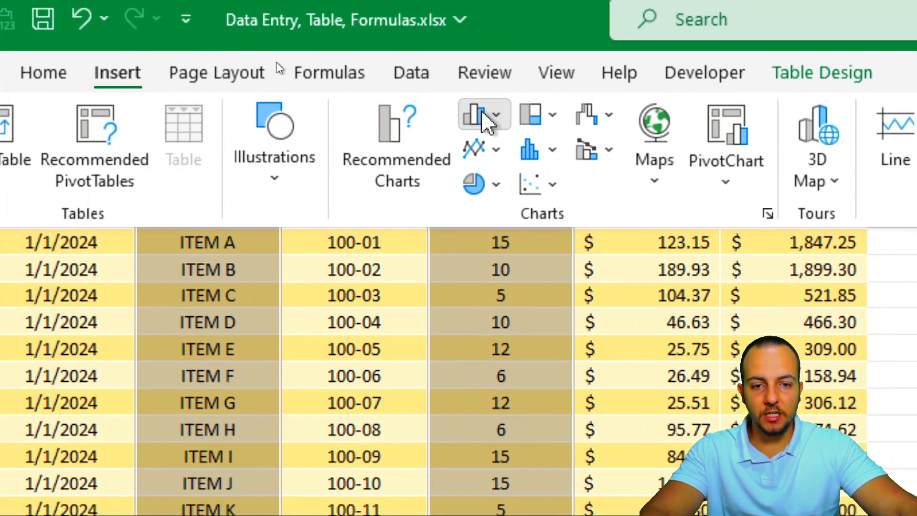
click(481, 105)
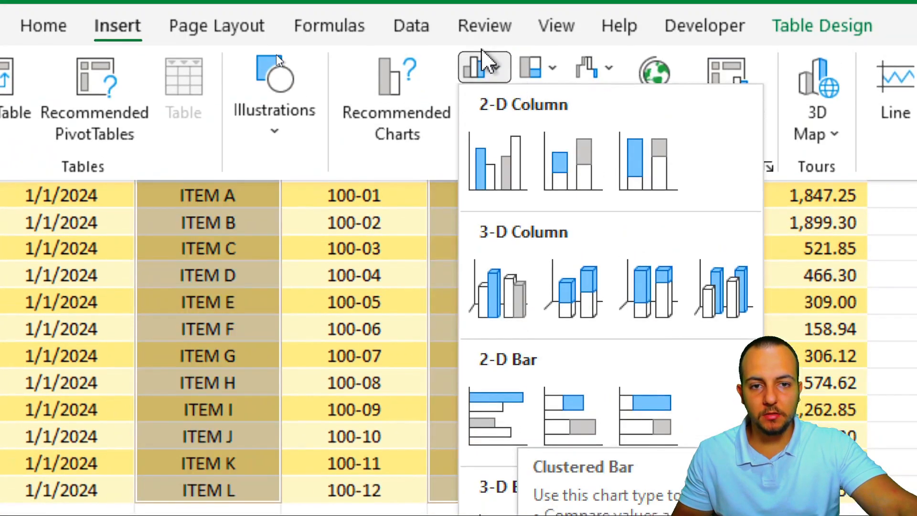
click(497, 85)
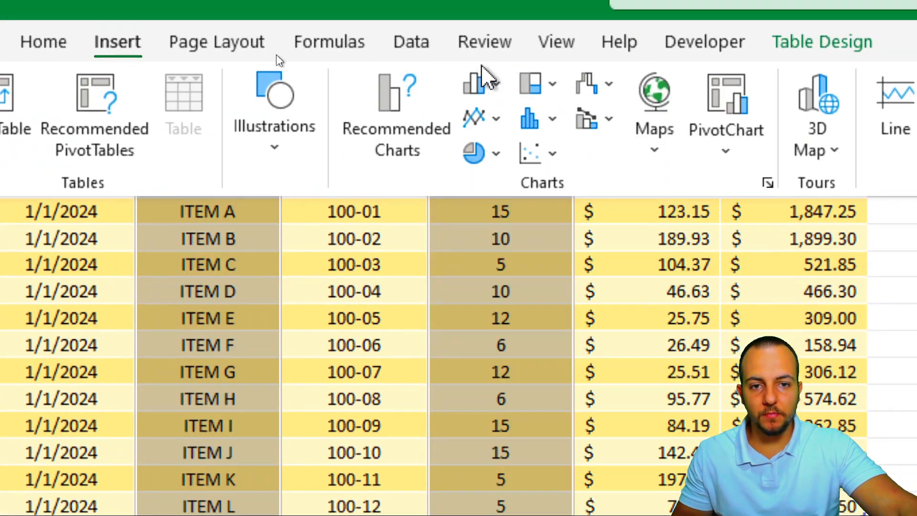
click(550, 86)
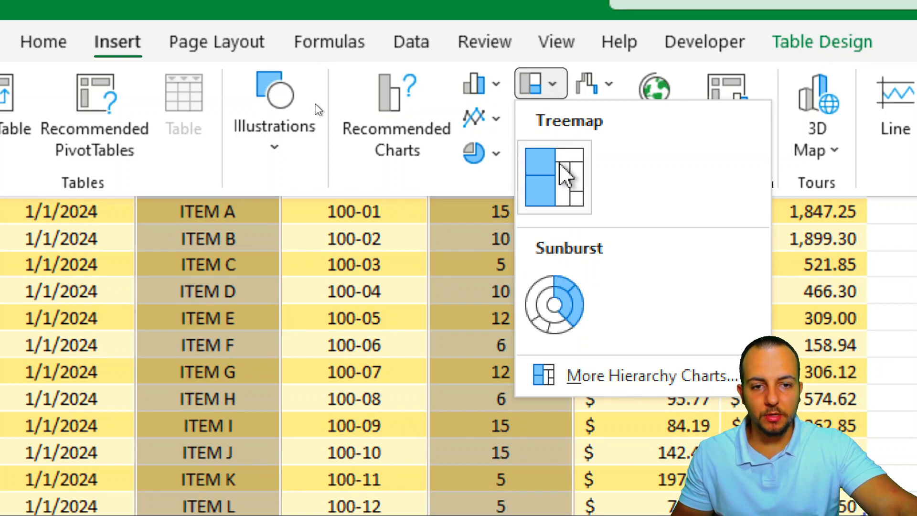
click(492, 153)
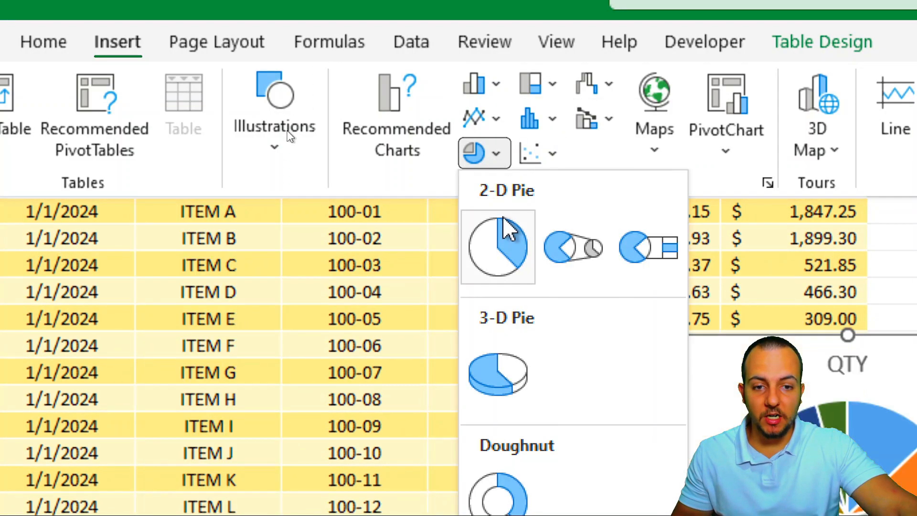
click(492, 154)
click(496, 87)
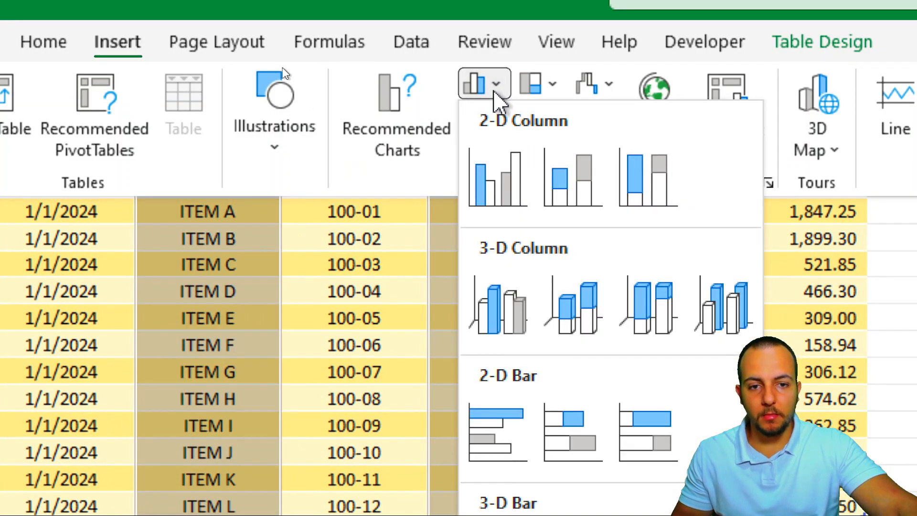
click(500, 173)
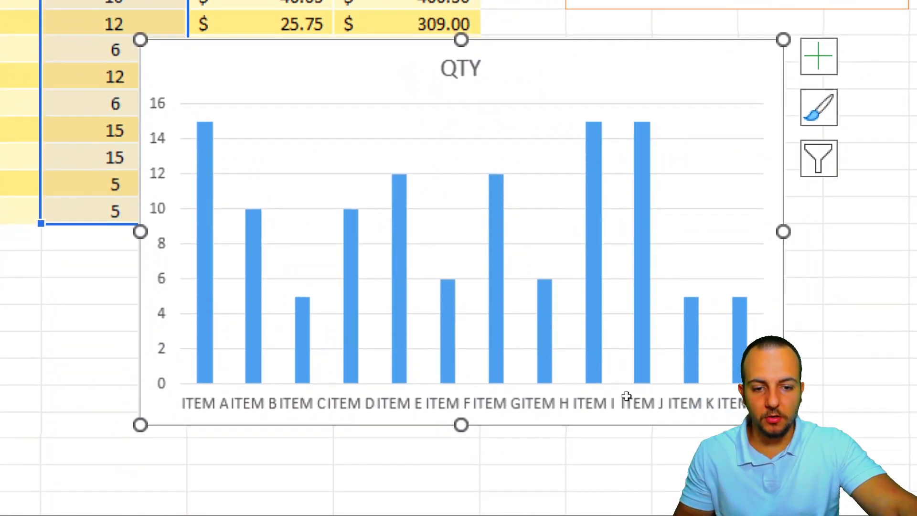
Move the QTY chart directly below the table and resize it to span columns B to K and about rows 15 to 28
drag(587, 58, 589, 74)
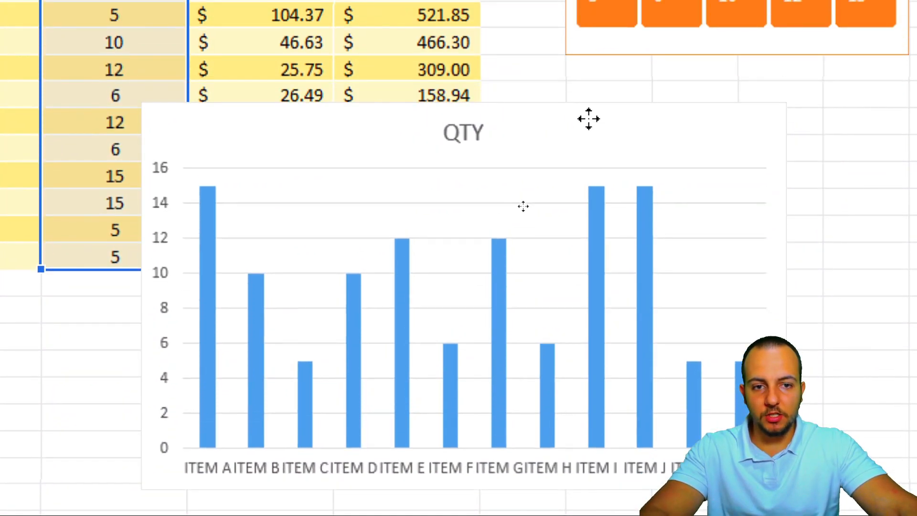
drag(588, 164, 304, 293)
drag(381, 294, 258, 294)
drag(355, 383, 825, 402)
click(396, 296)
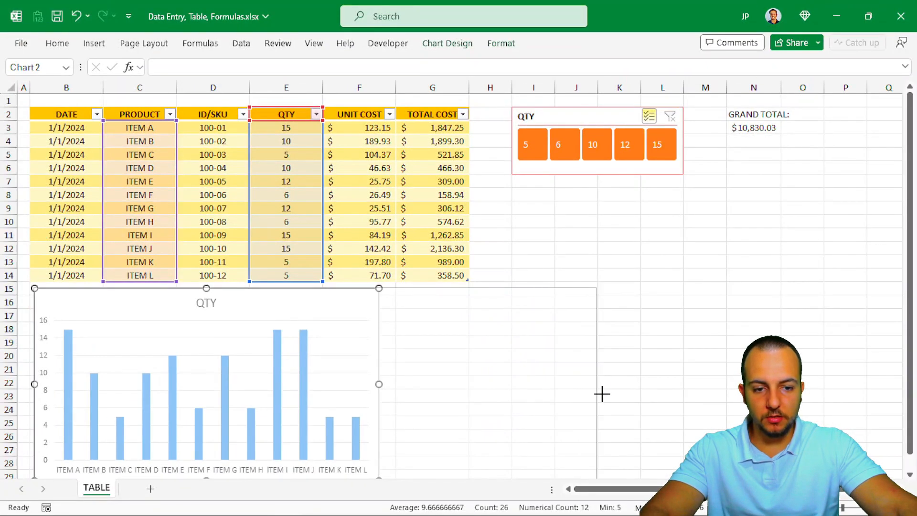
drag(602, 394, 642, 397)
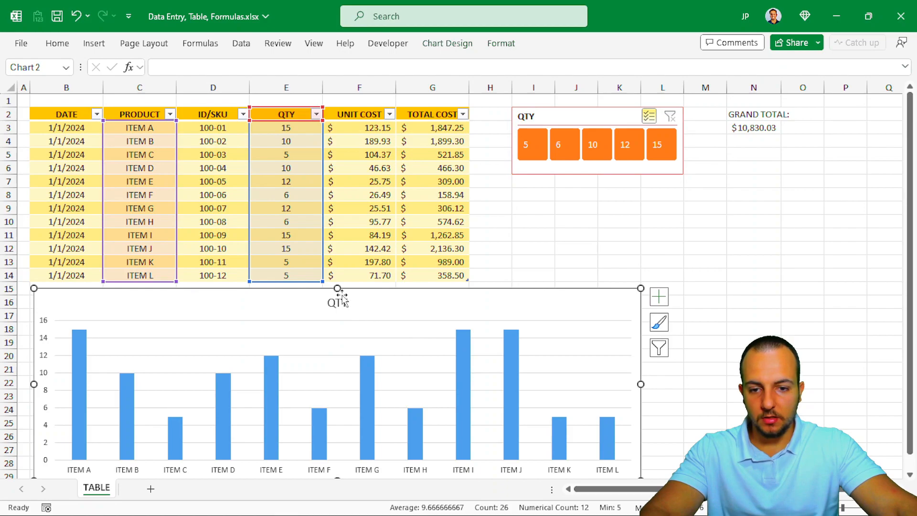
drag(337, 289, 361, 292)
key(Escape)
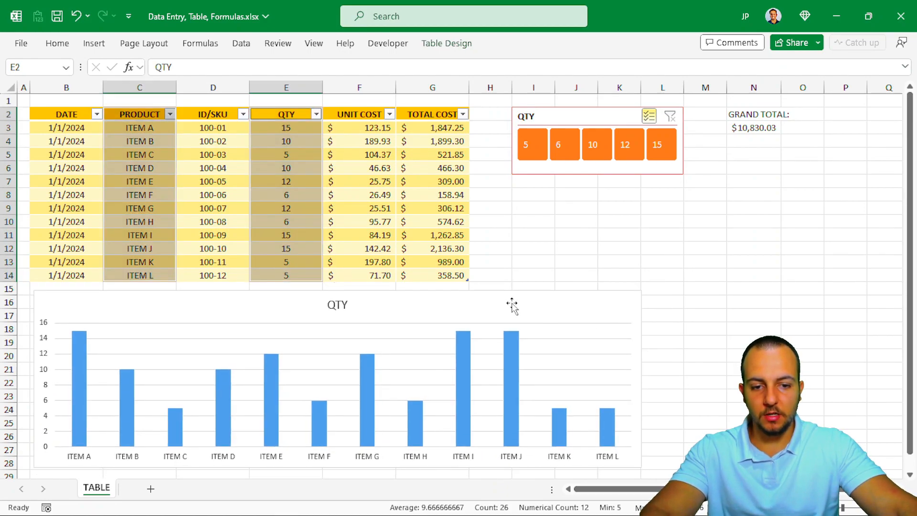
click(578, 235)
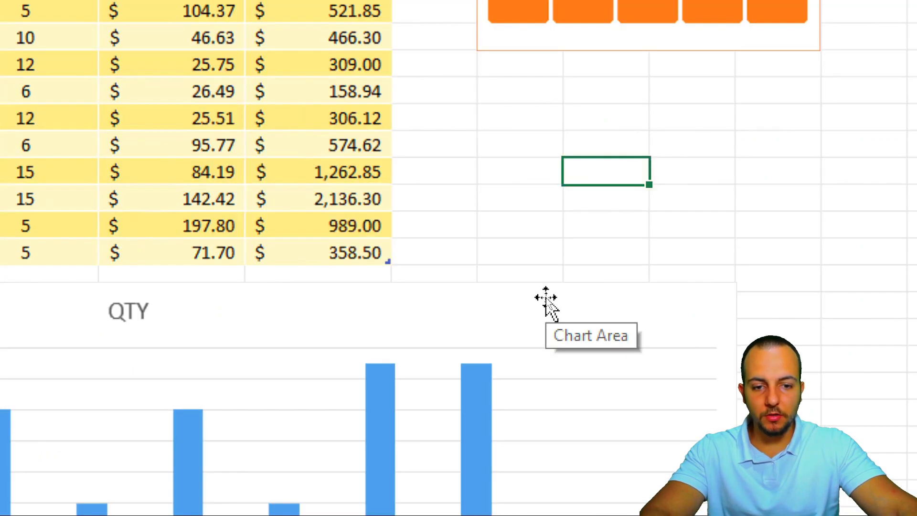
Apply the chart style with wide, outlined light-blue gradient columns to the QTY chart and deselect it
click(550, 300)
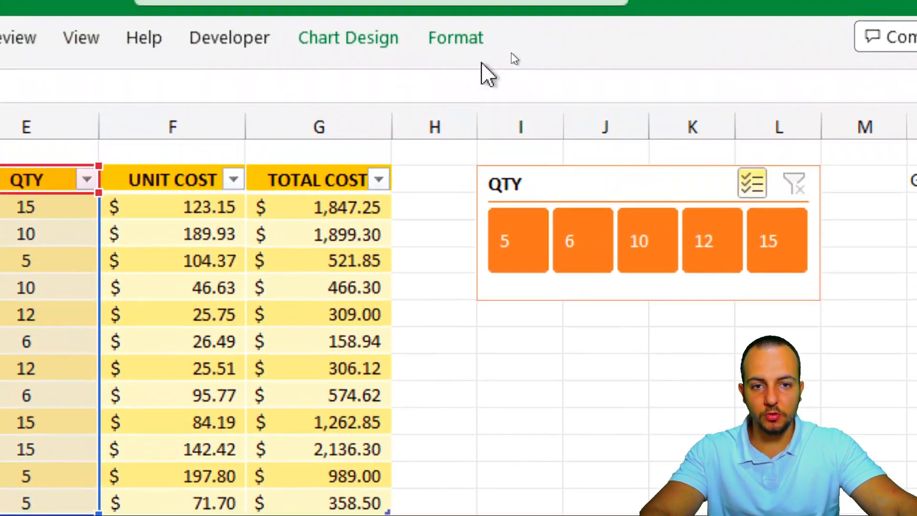
click(388, 75)
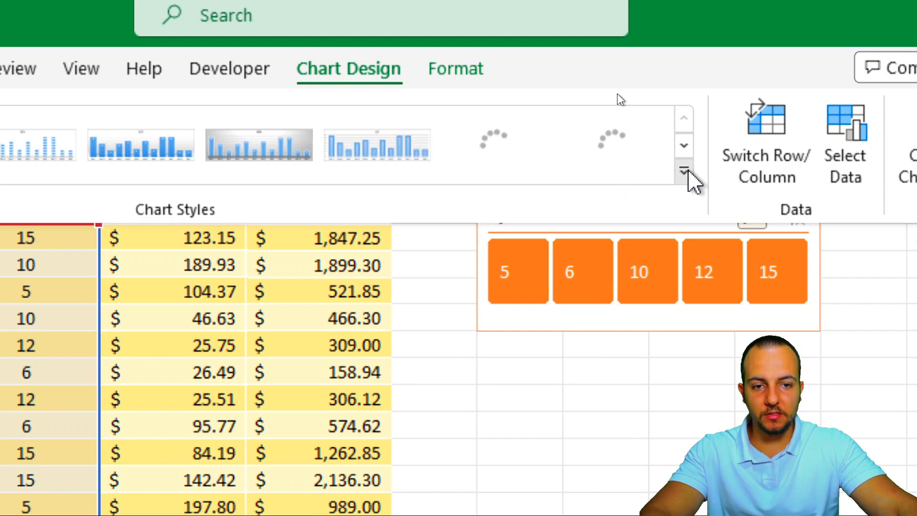
click(685, 171)
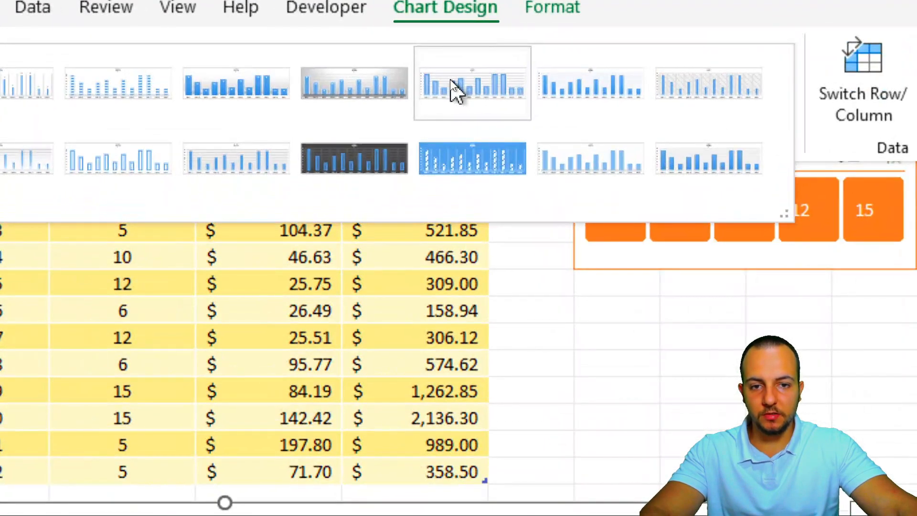
click(450, 80)
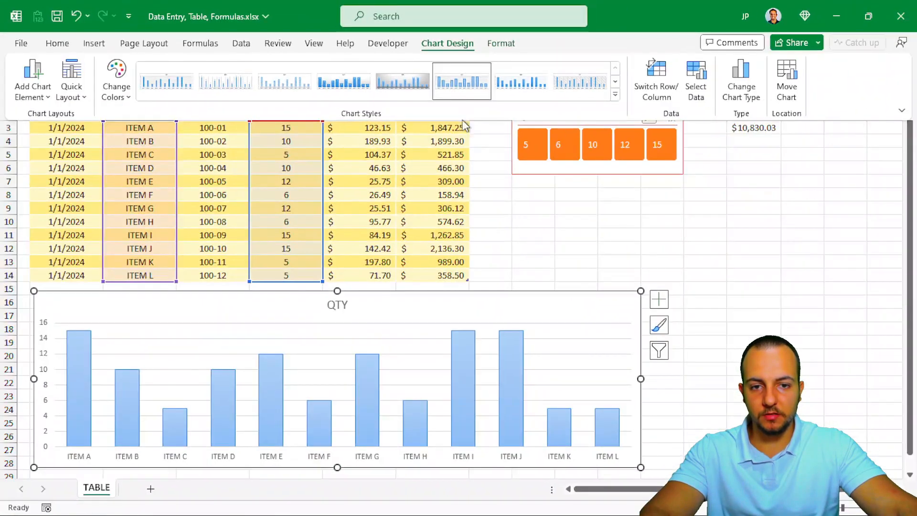
click(614, 415)
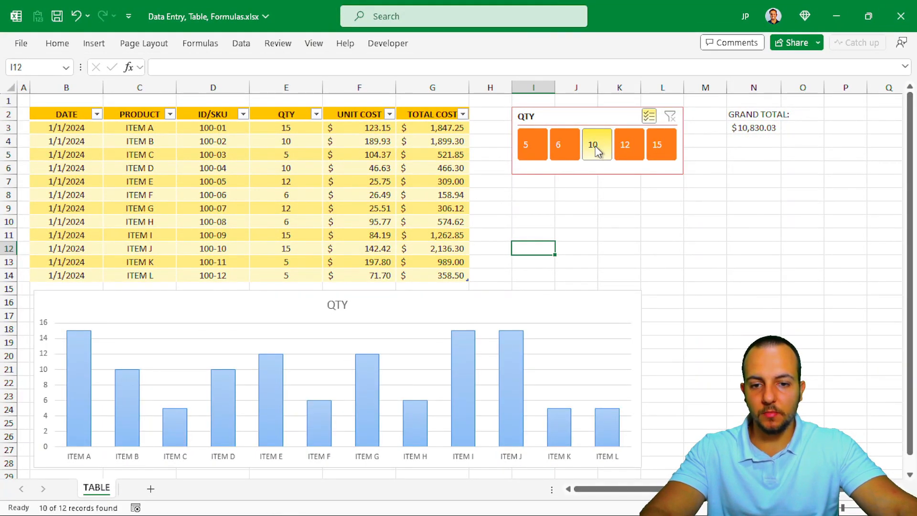
Exclude quantity 10 with the QTY slicer, clear that filter, and filter to quantity 10 alone with multi-select off
click(594, 149)
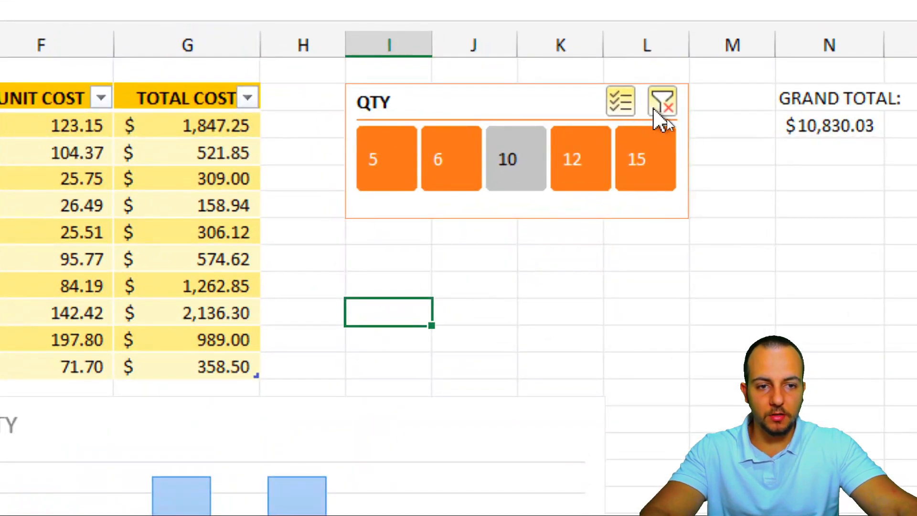
click(655, 109)
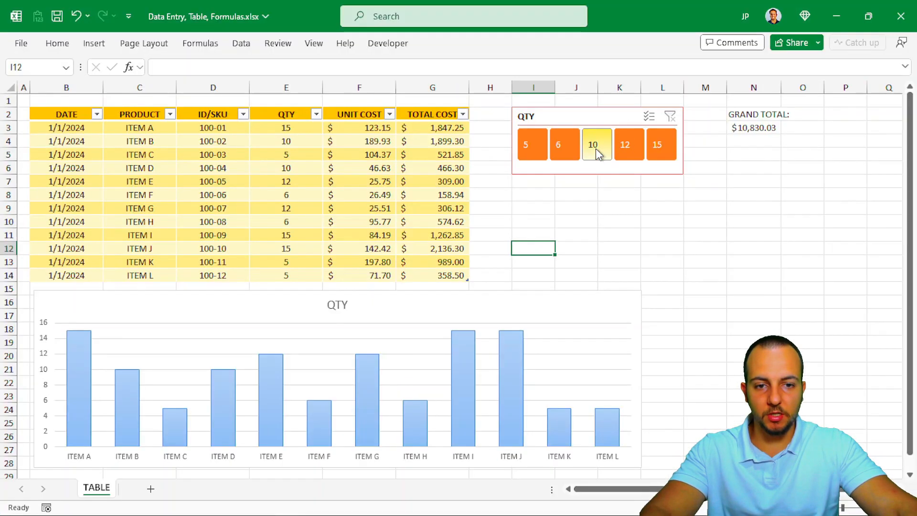
click(519, 178)
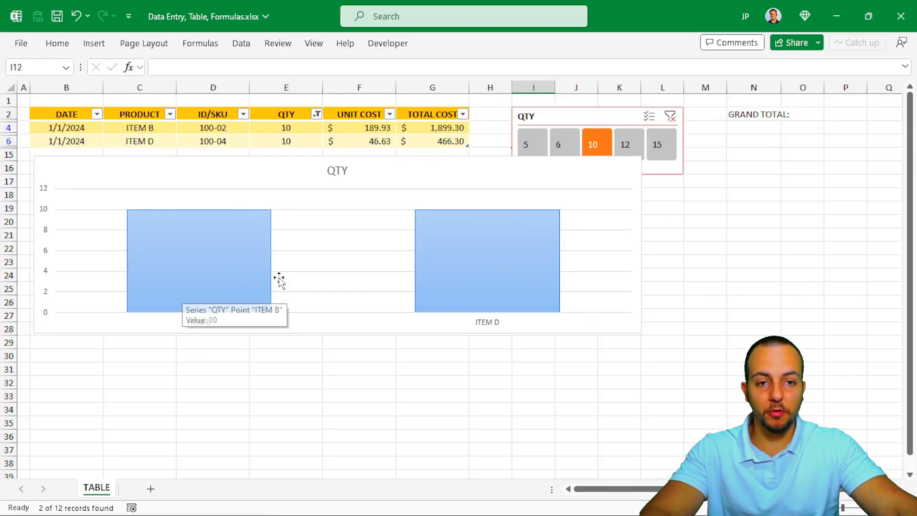
Filter the table and chart to quantity 15, add 6 and 10 to the slicer selection, and clear the filter
click(660, 147)
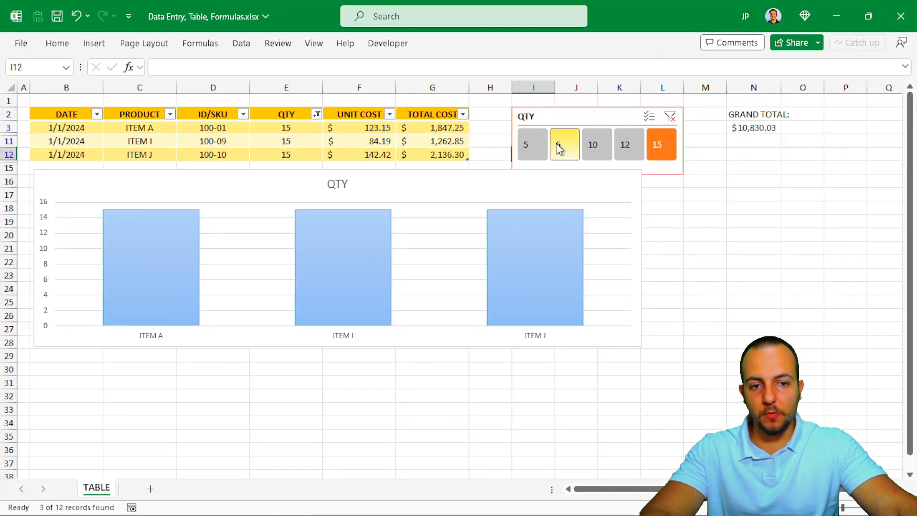
ctrl+click(559, 147)
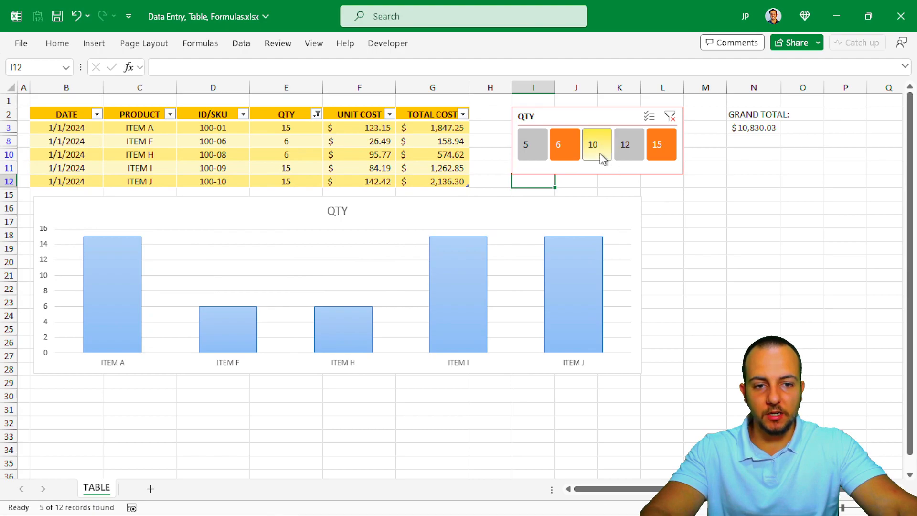
ctrl+click(600, 155)
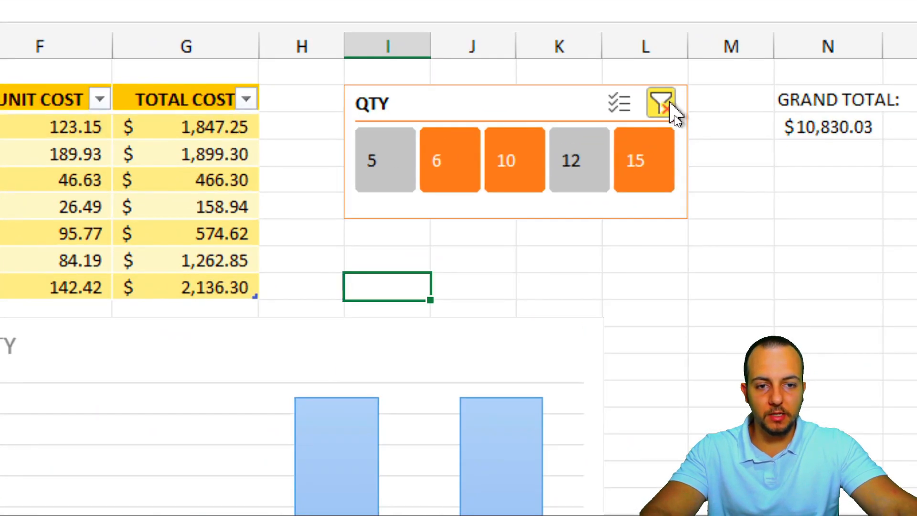
click(671, 104)
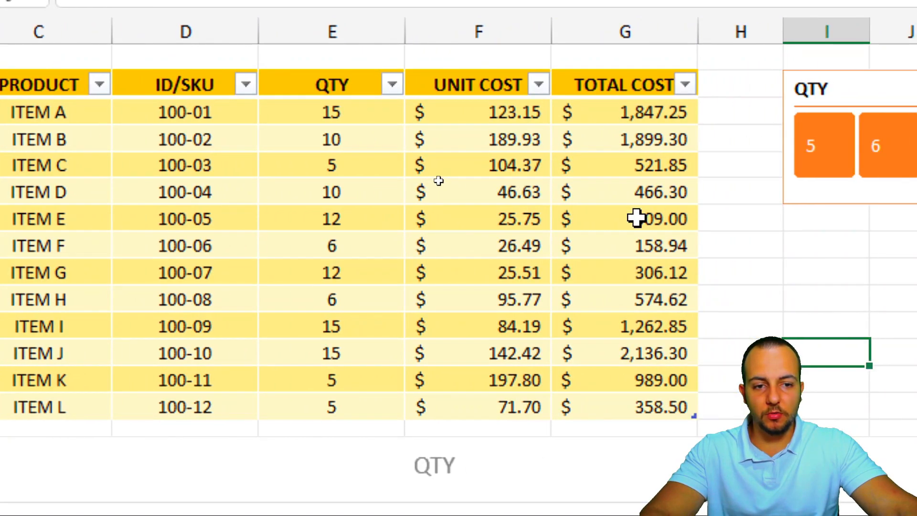
Examine the formulas behind the TOTAL COST cell of ITEM E and the grand total in N3 without changing them
double_click(637, 219)
key(Escape)
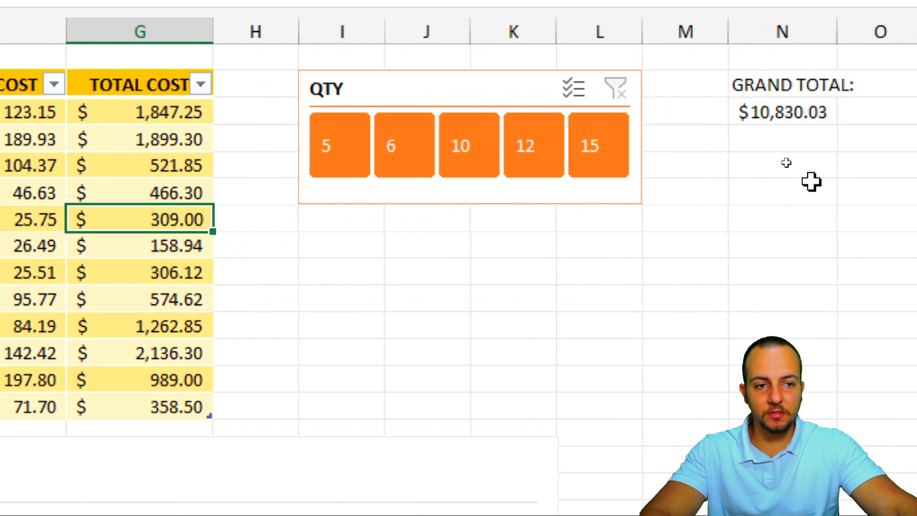
double_click(649, 113)
key(Escape)
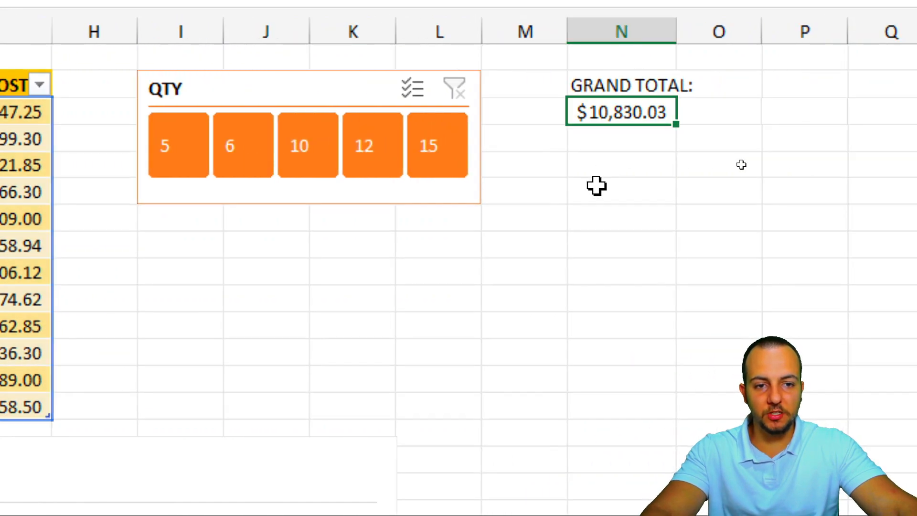